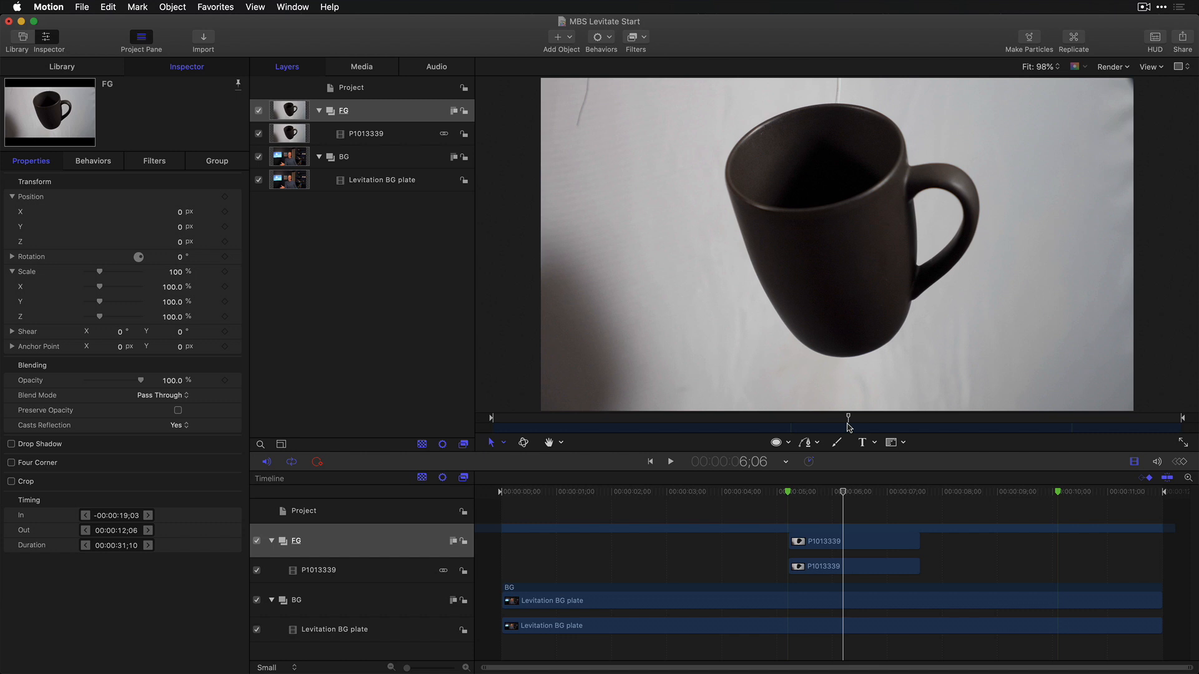
- Compare the FG mug clip with the BG plate by toggling each group's visibility and scrubbing between about 5;15 and 6;16
click(259, 112)
drag(652, 420, 870, 428)
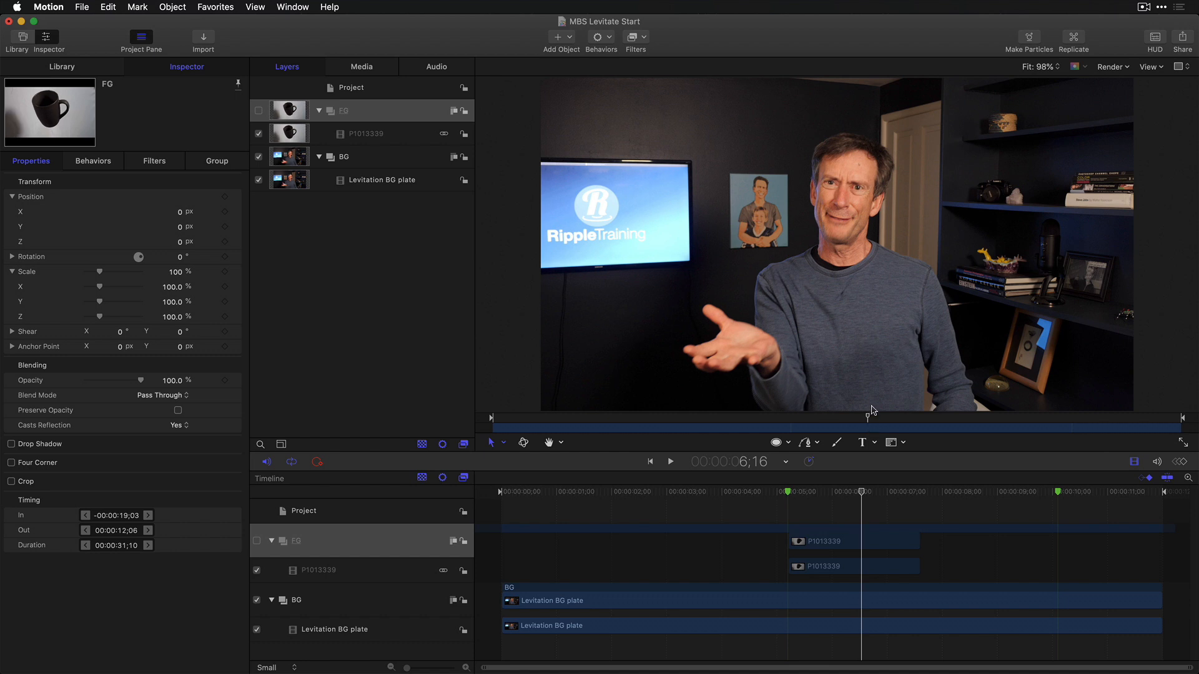
mouse_move(876, 423)
mouse_down()
mouse_move(1055, 426)
mouse_move(860, 430)
mouse_up()
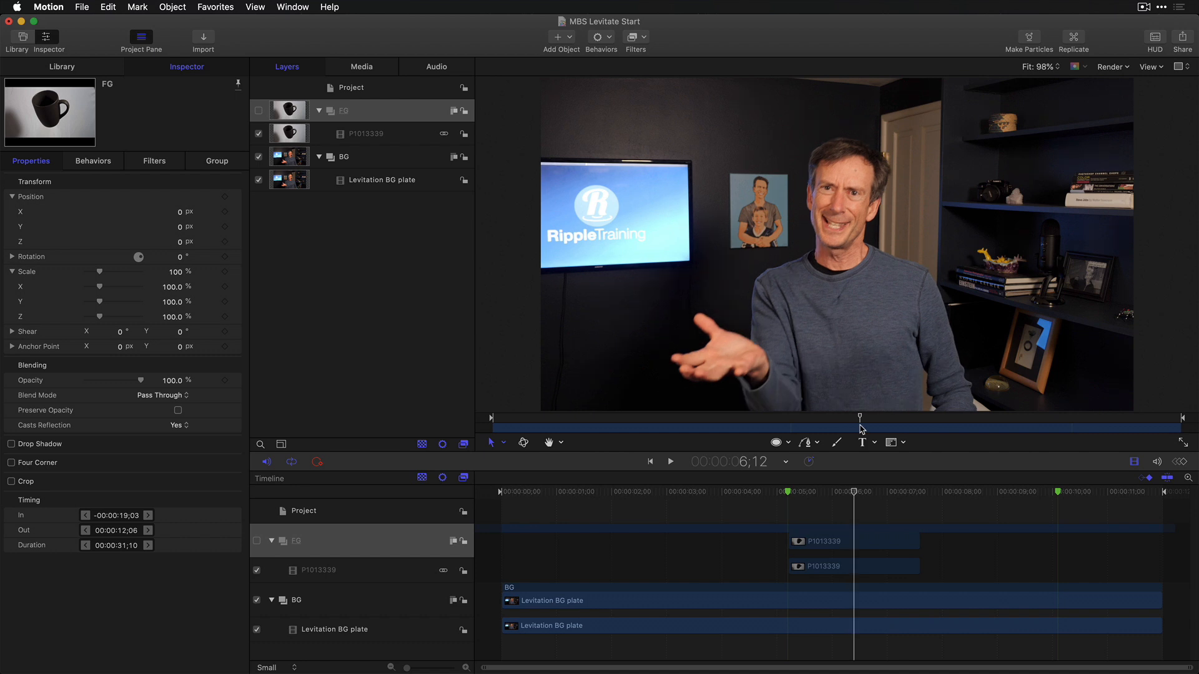
click(259, 158)
click(258, 112)
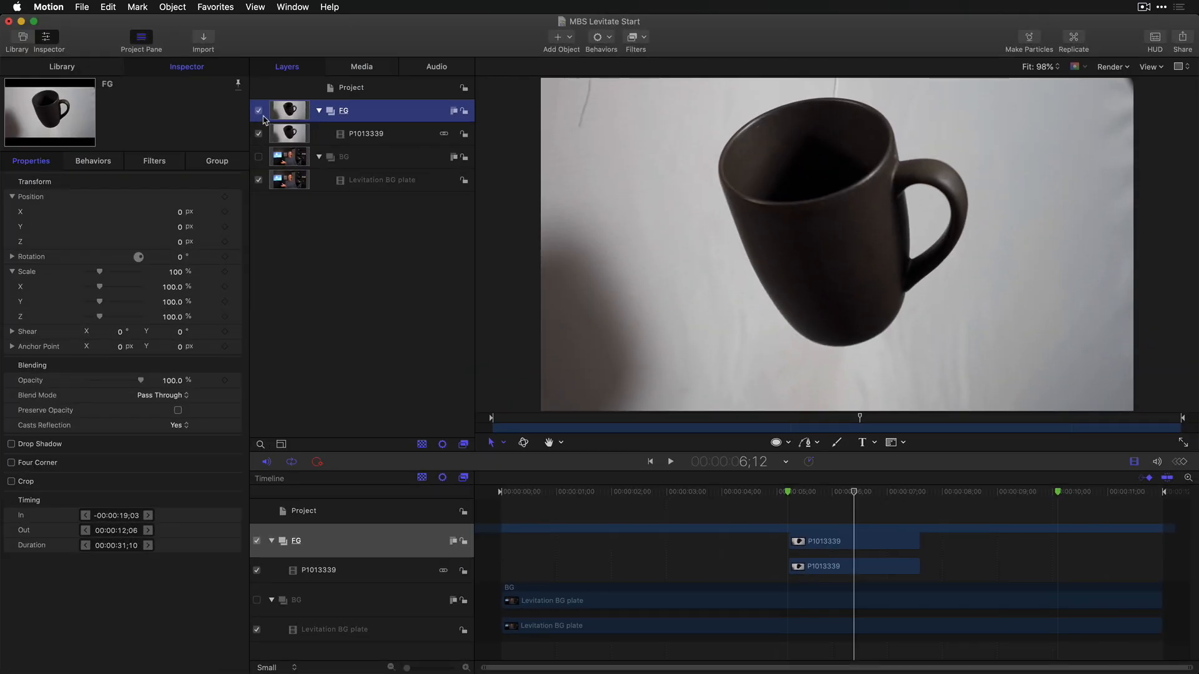
click(258, 110)
click(258, 157)
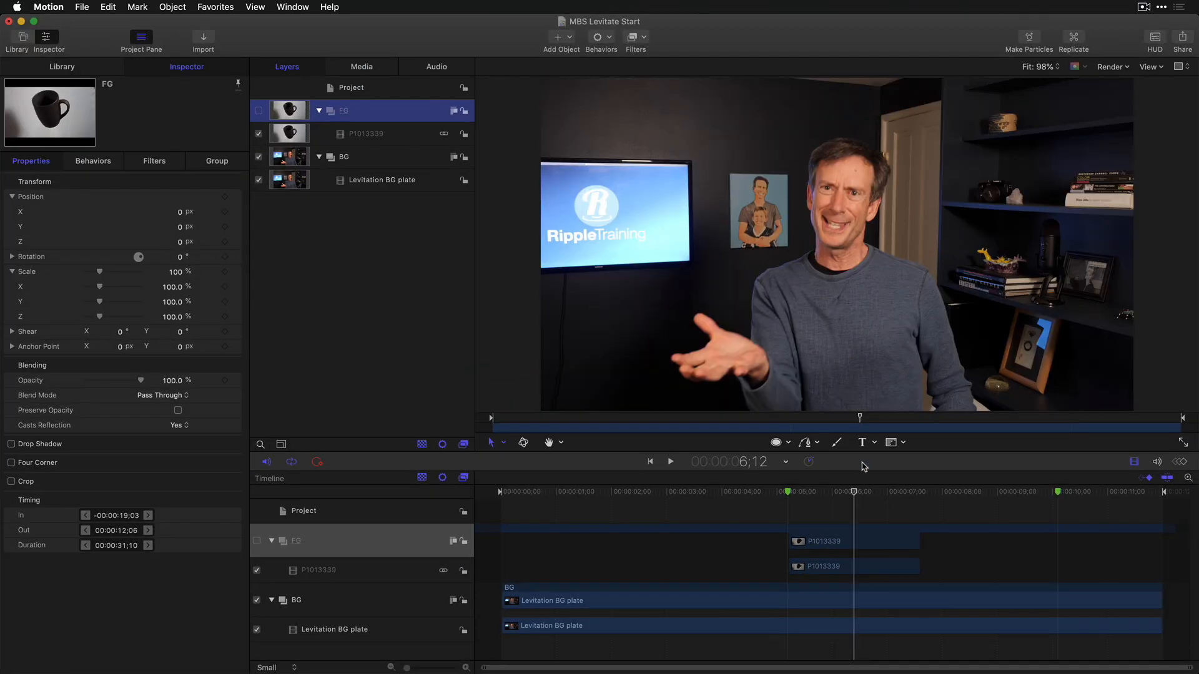
drag(855, 495, 805, 492)
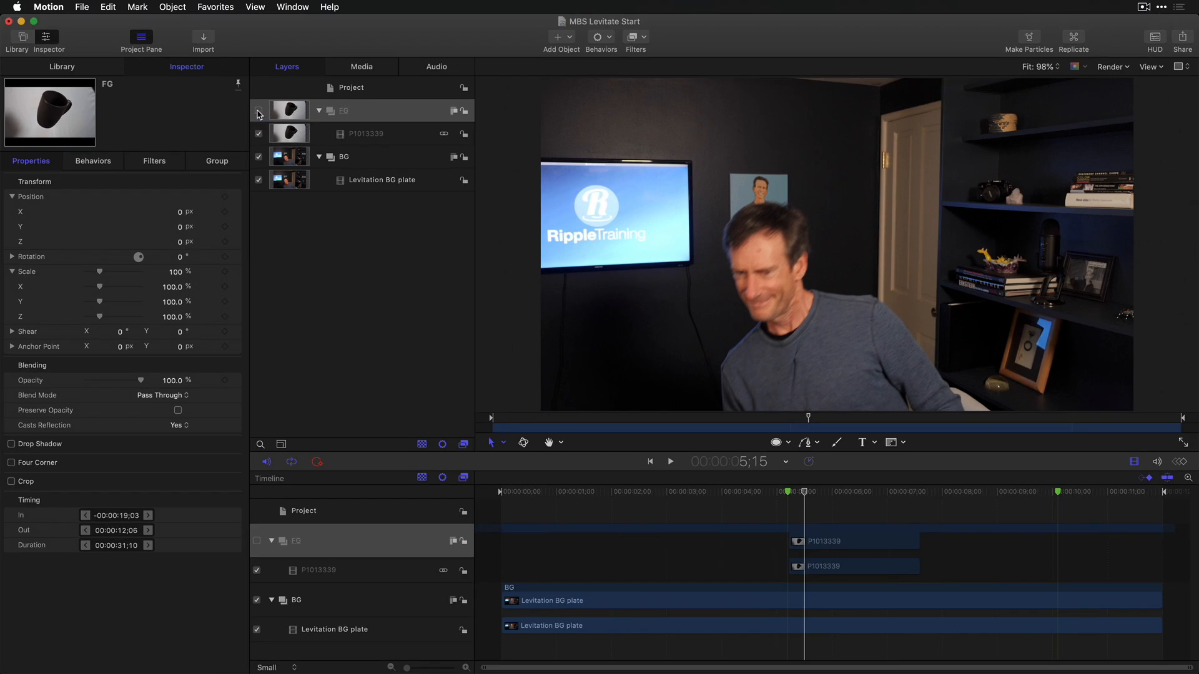
click(258, 111)
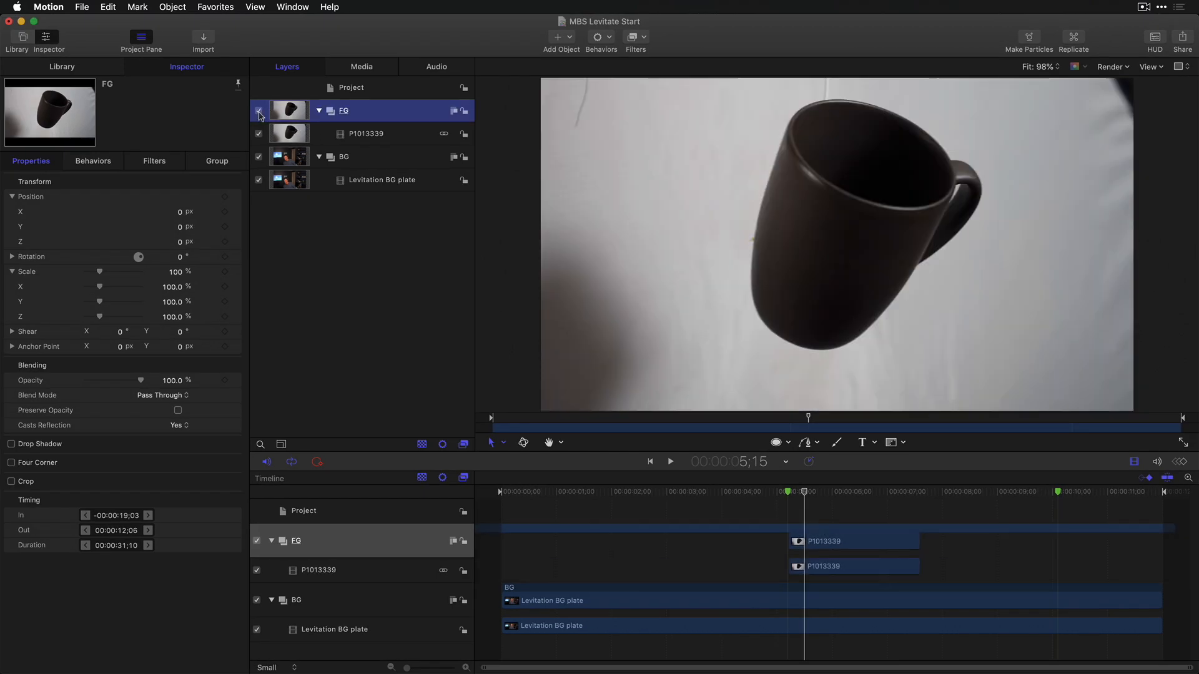
- Apply the Luma Keyer filter to the P1013339 mug clip and invert the key
click(387, 134)
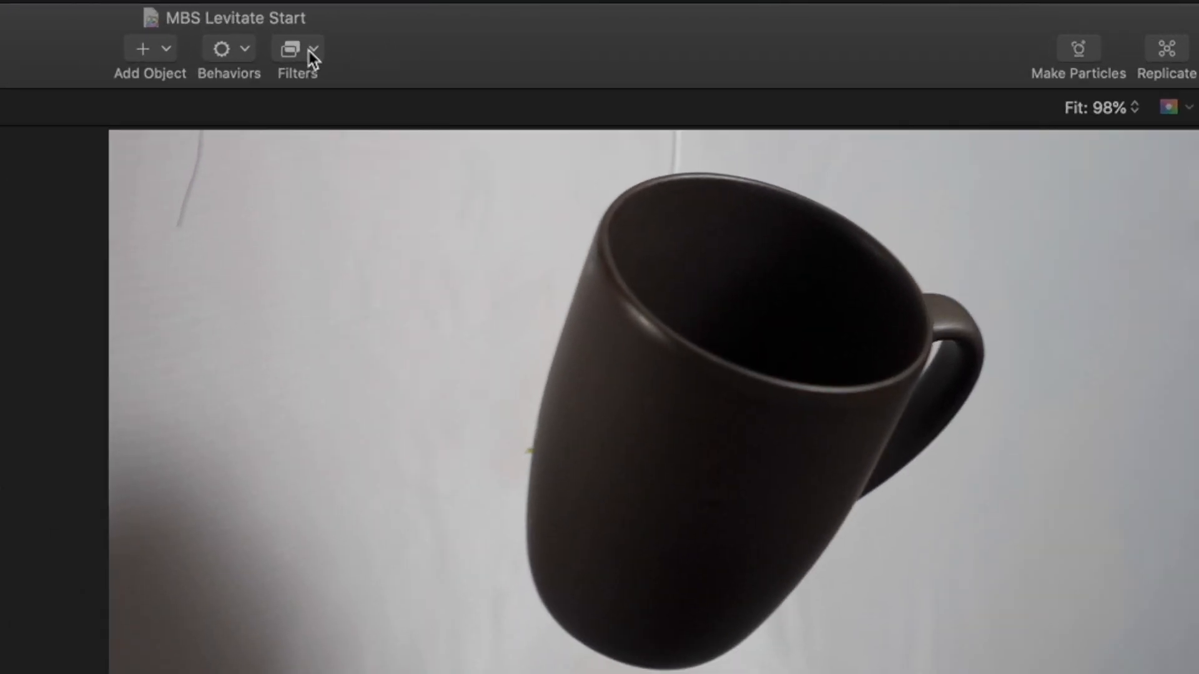
click(309, 51)
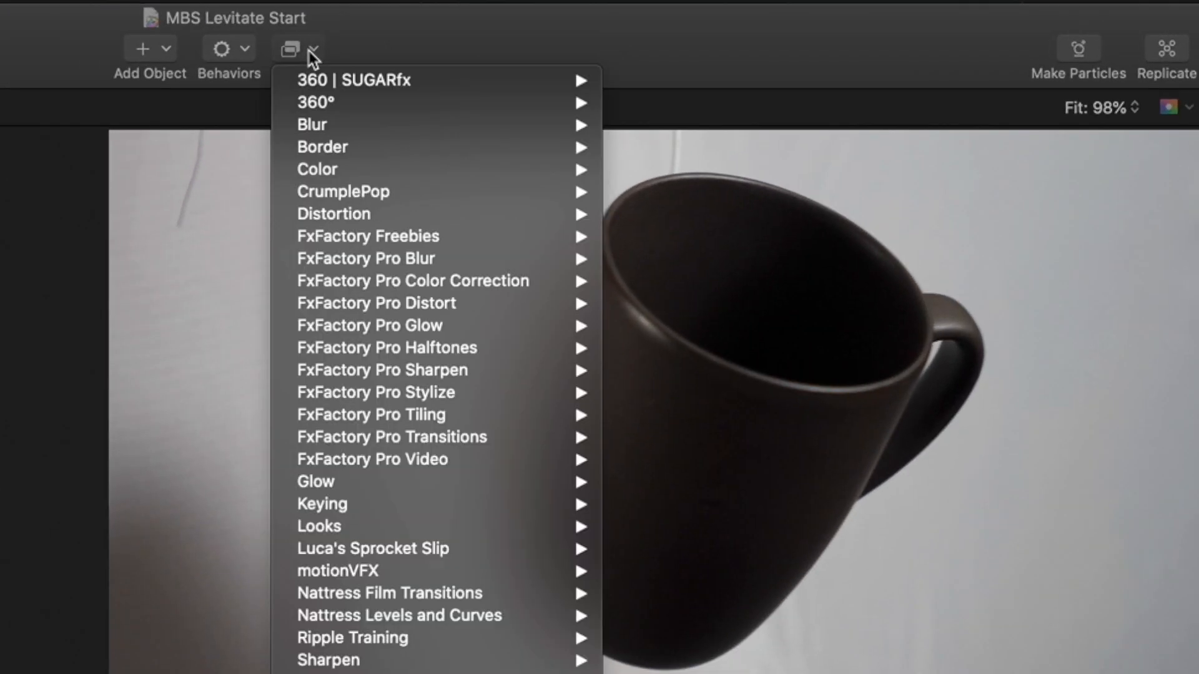
mouse_move(406, 512)
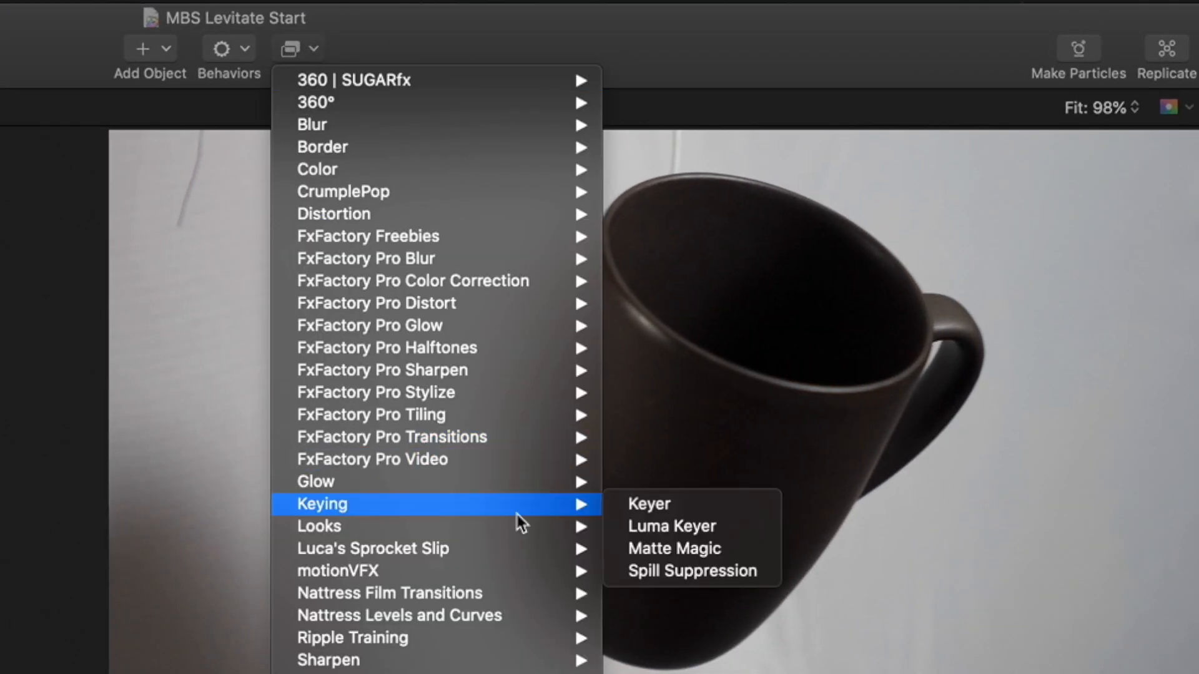
click(649, 528)
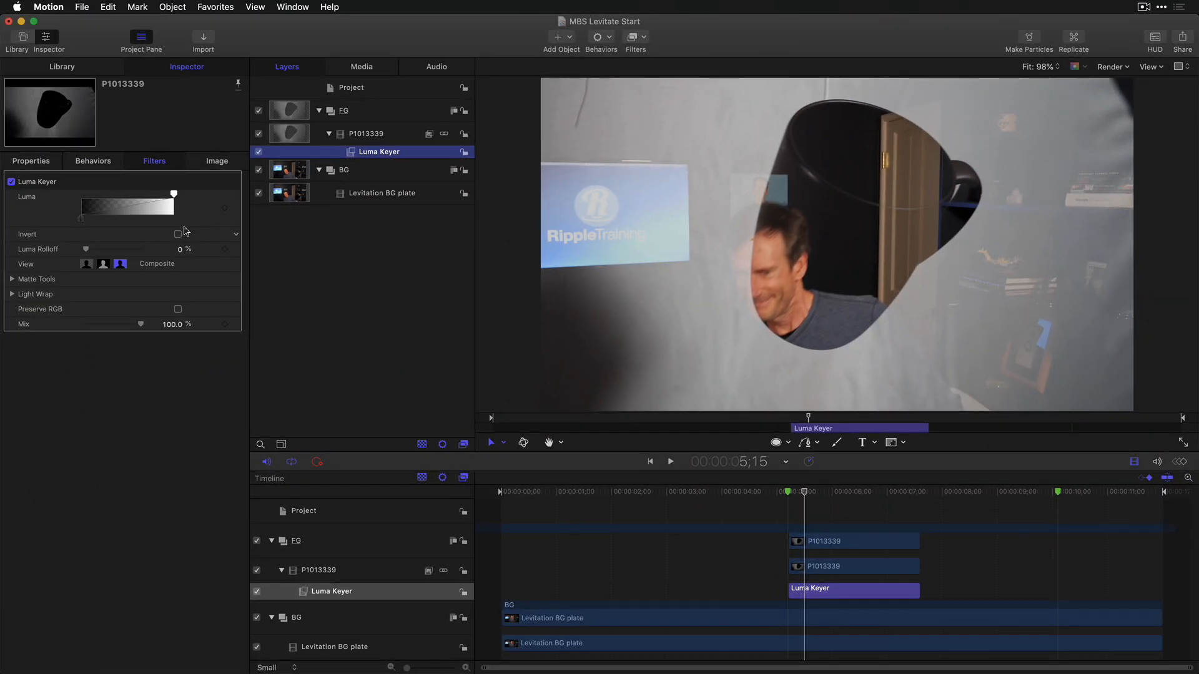
click(178, 234)
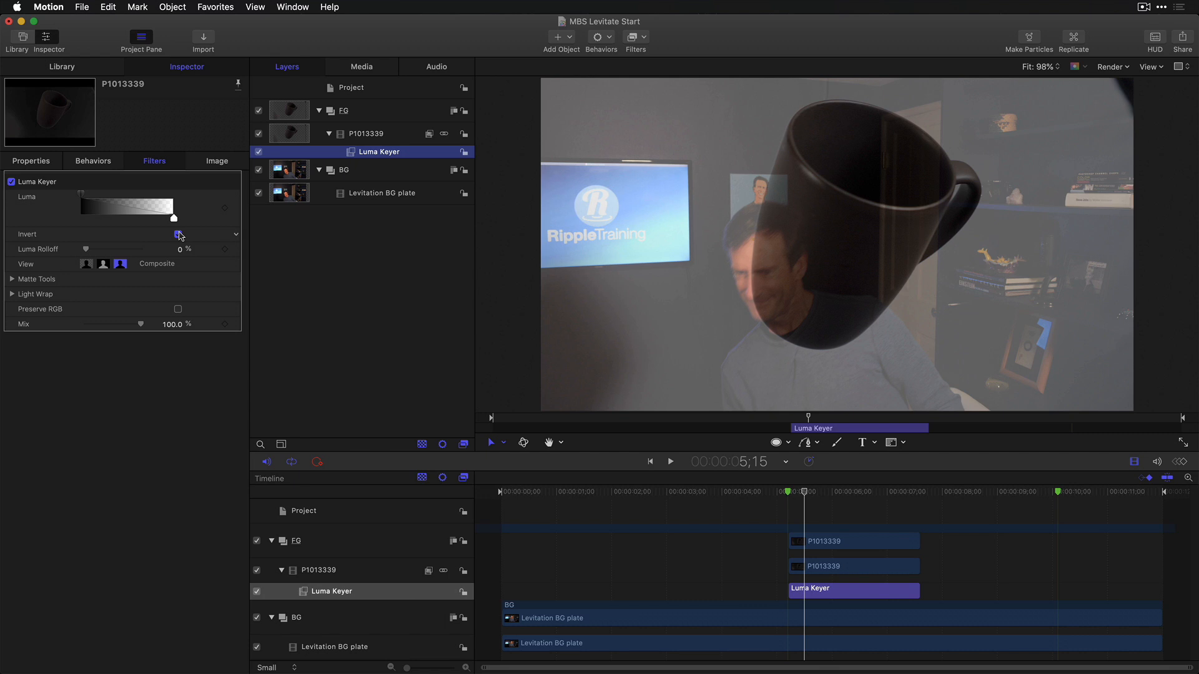
- Hide the BG group, view the key as a matte, and adjust the Luma handles so the mug is solid white against black
click(258, 171)
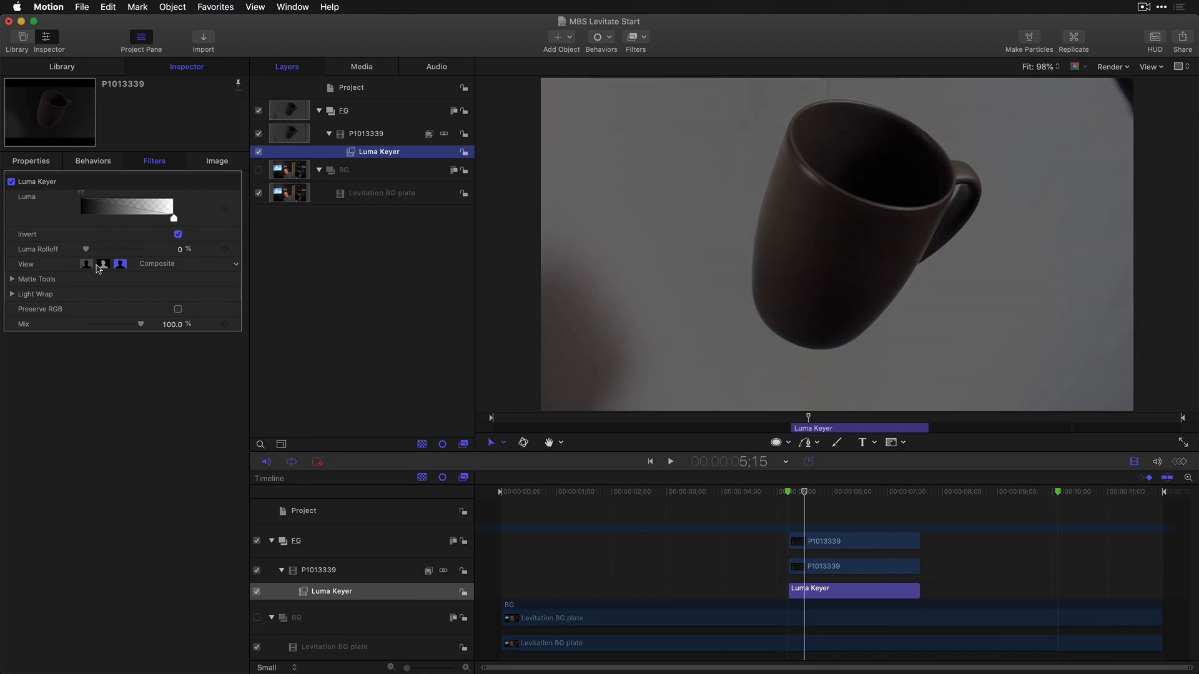
click(104, 264)
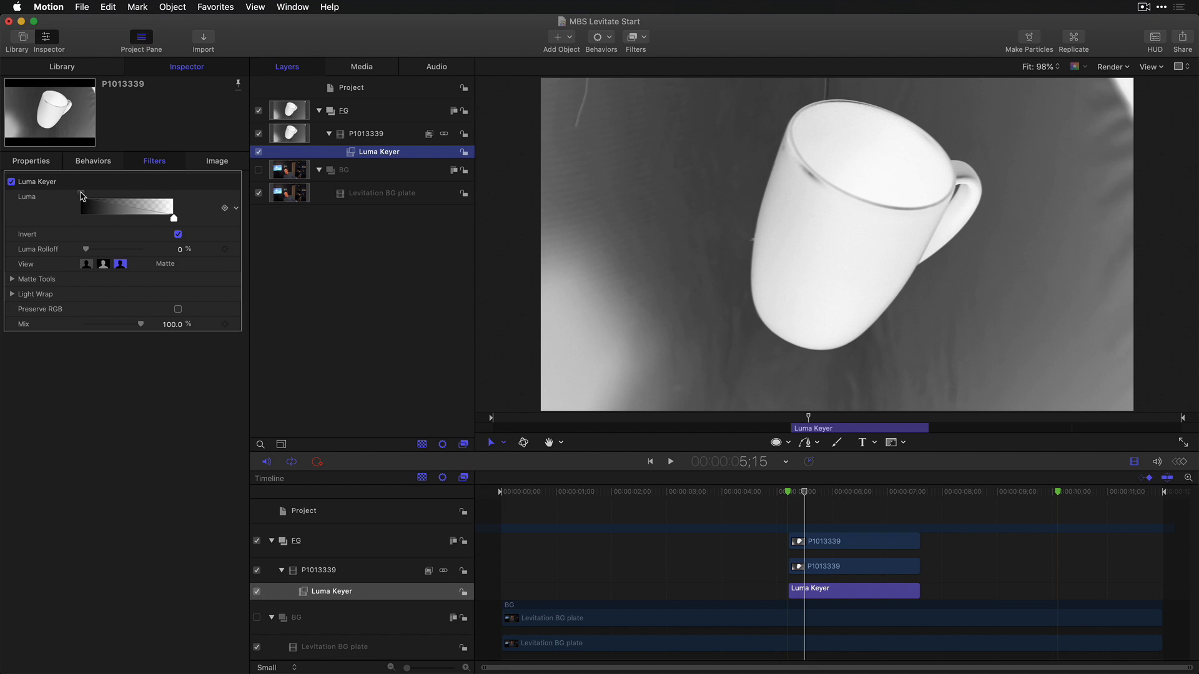
drag(81, 195, 131, 194)
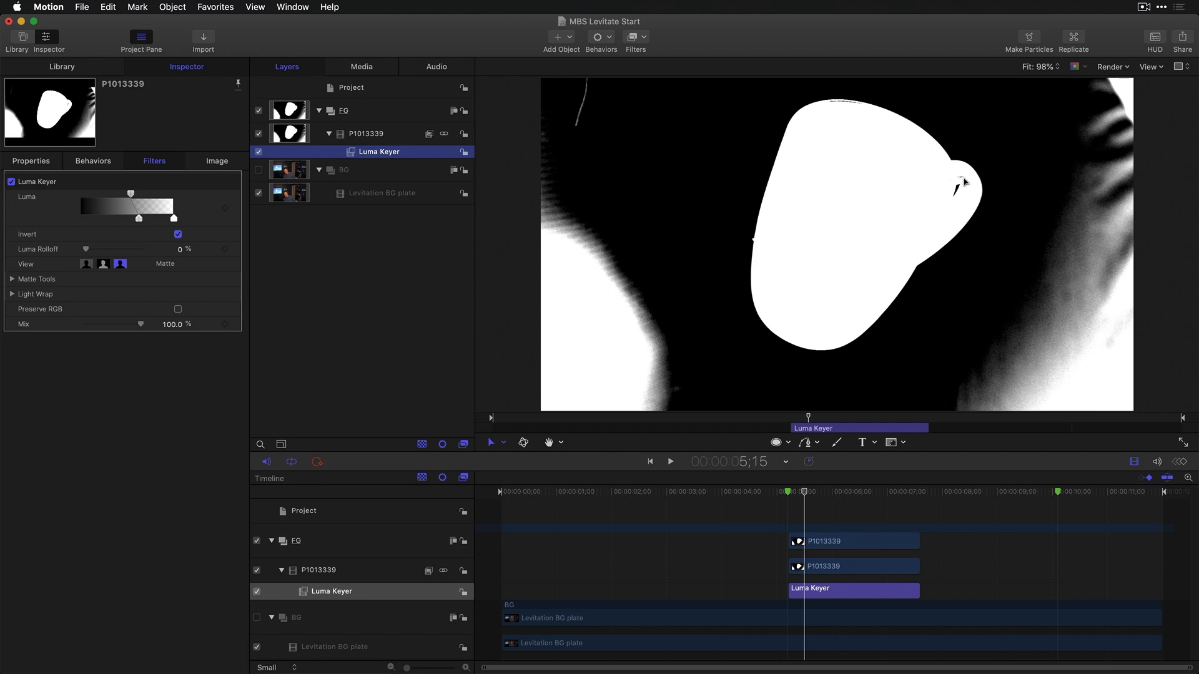
drag(131, 195, 144, 219)
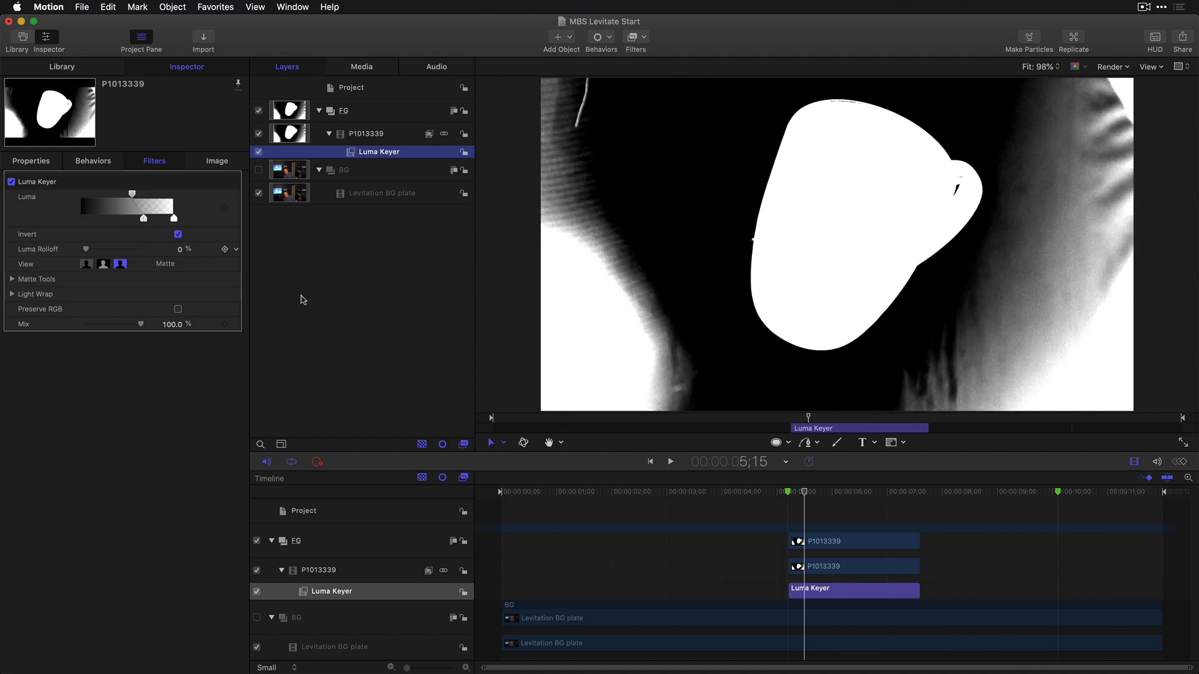
- Scrub the matte to 5;27 and set the Luma Keyer's Luma Rolloff to 24.44%
drag(807, 497, 904, 501)
click(826, 489)
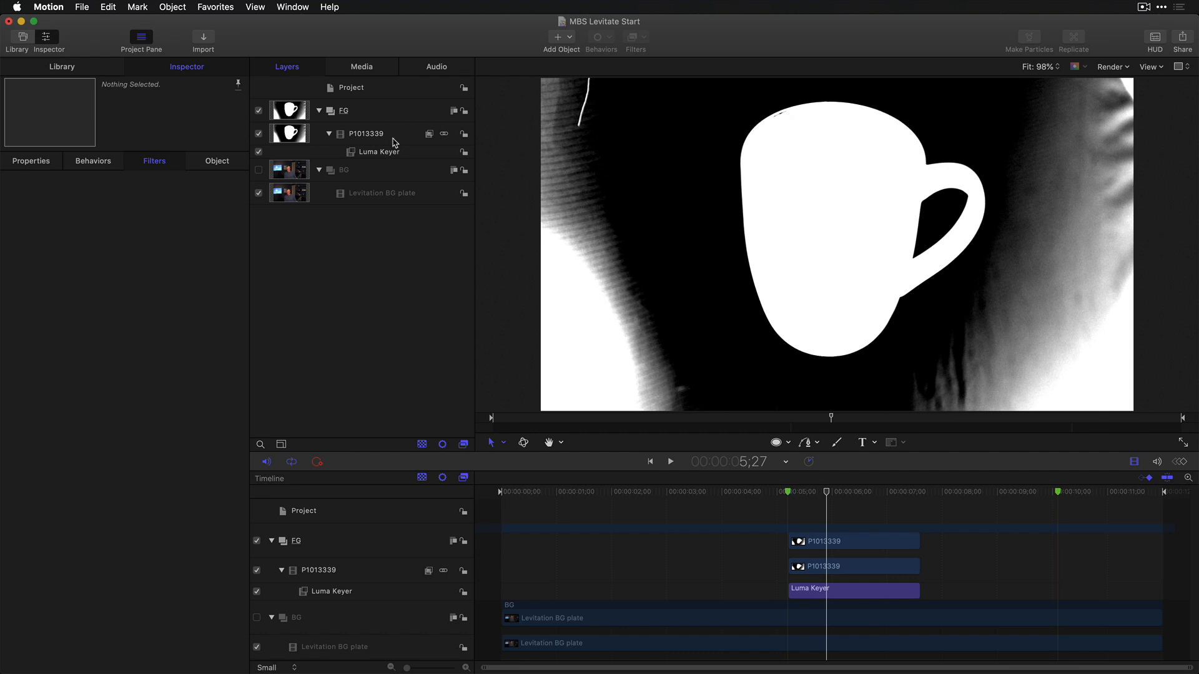
click(385, 155)
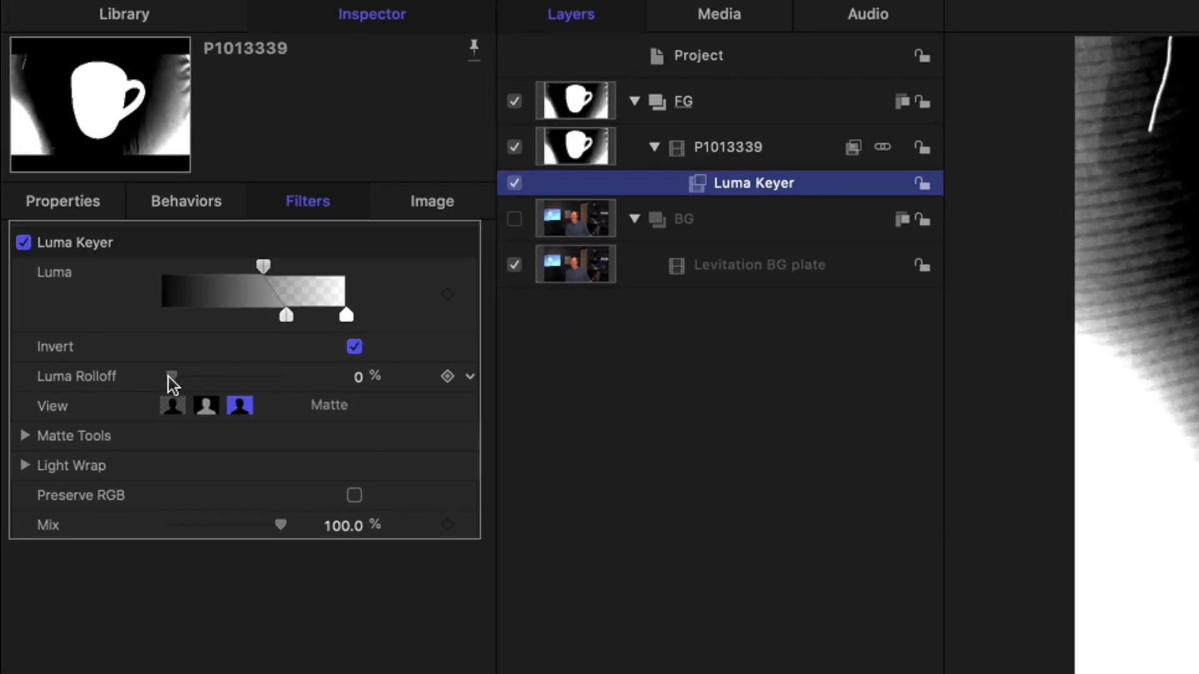
drag(84, 250, 94, 248)
drag(191, 373, 201, 374)
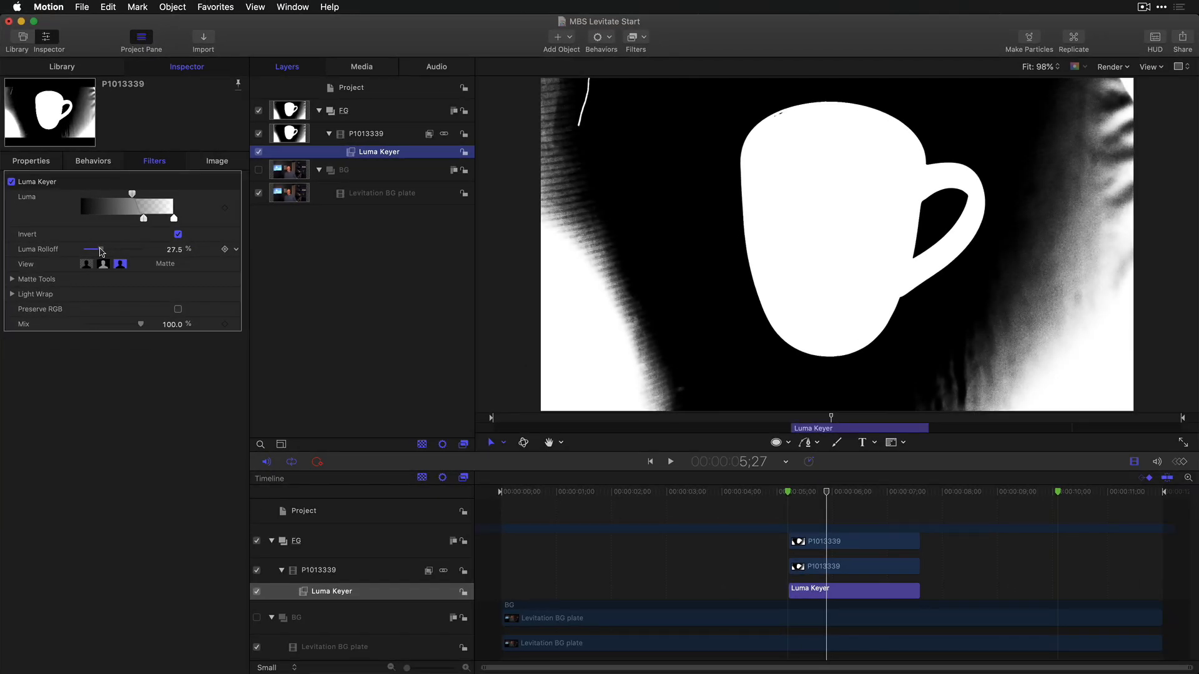
drag(102, 251, 99, 250)
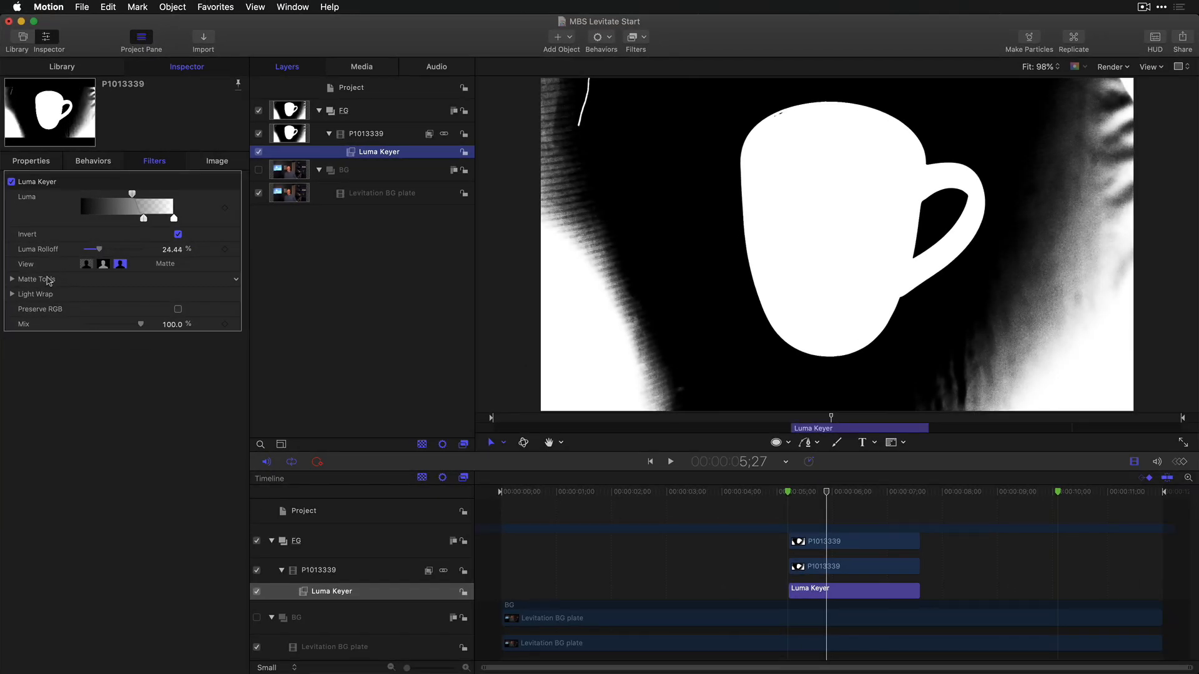
- In the Luma Keyer's Matte Tools, lower the Levels white point and raise the black point close to it to harden the matte
click(12, 280)
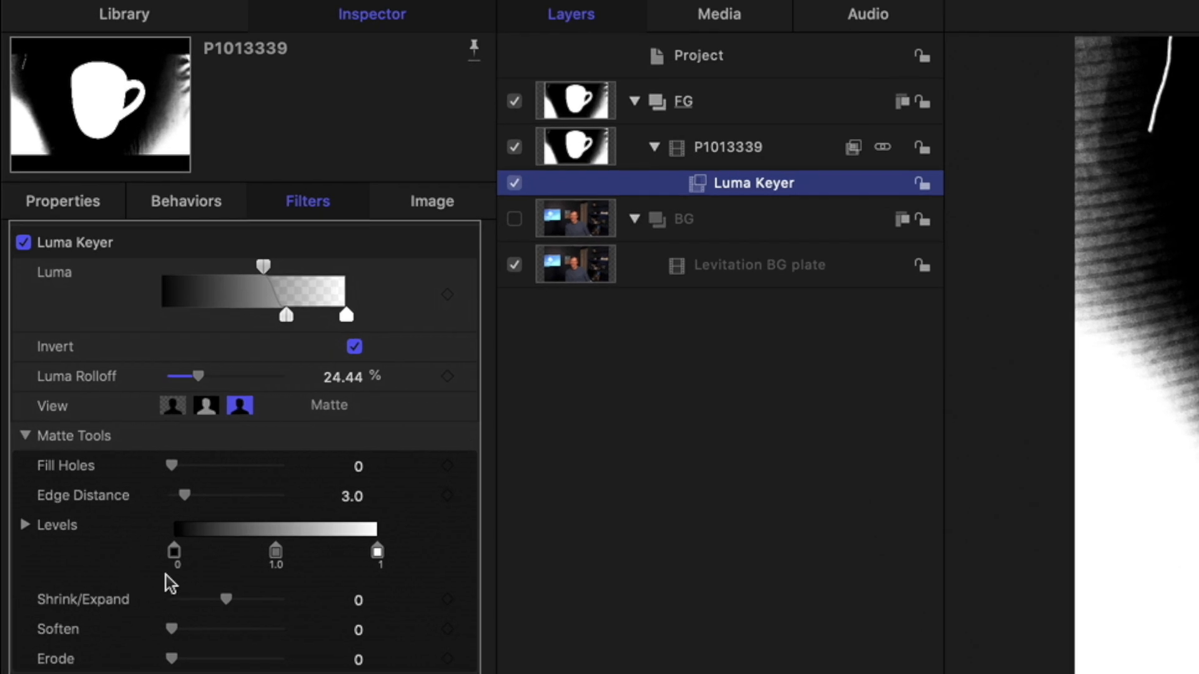
drag(377, 554, 315, 563)
drag(200, 400, 221, 399)
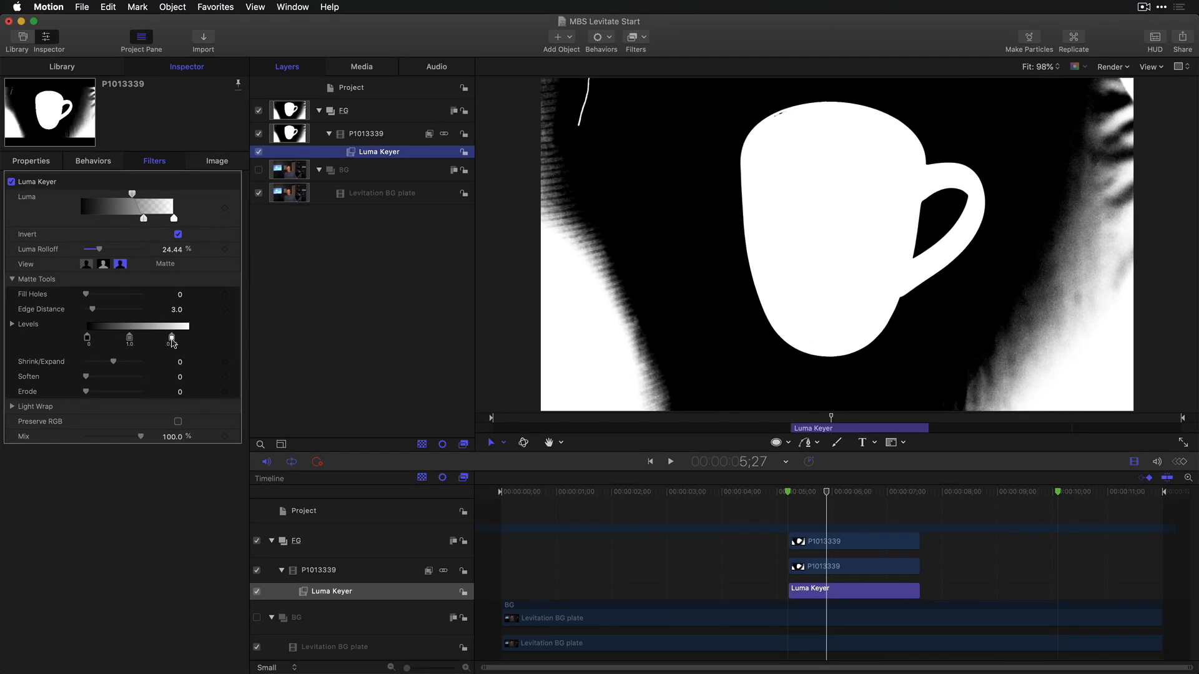
drag(112, 397, 128, 396)
drag(101, 340, 169, 342)
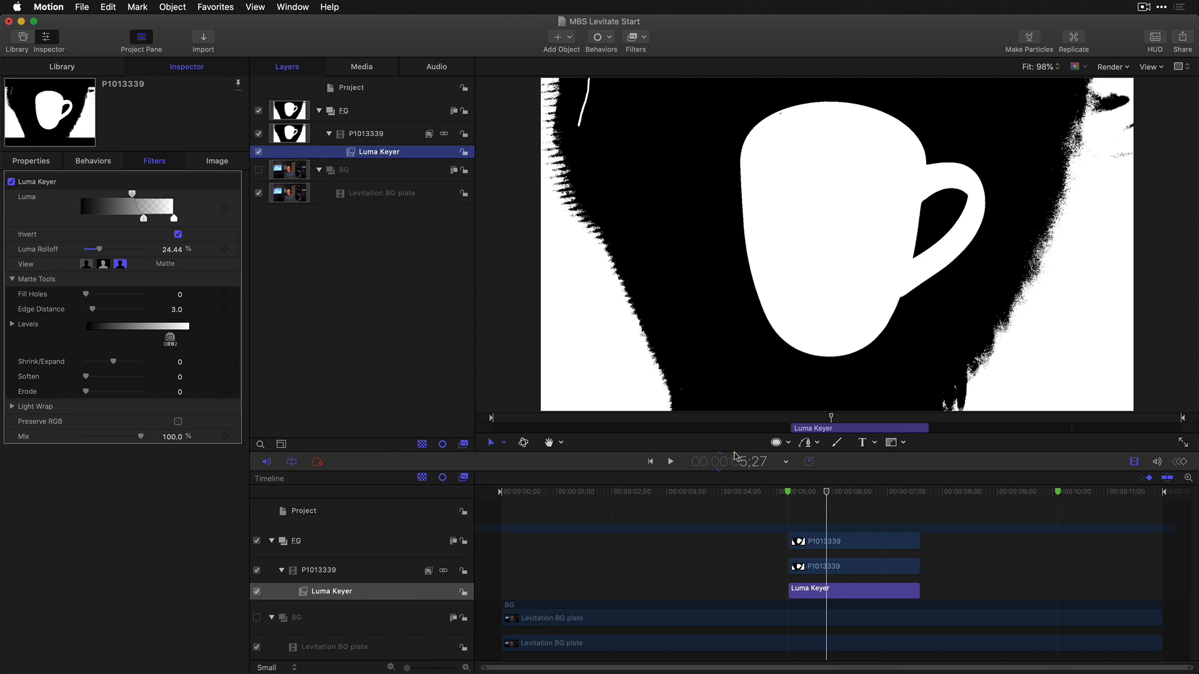
- Move to 6;20, set the Luma Keyer's Shrink/Expand to -5.0, and view the key as the original-colour cutout instead of the matte
drag(839, 425, 875, 423)
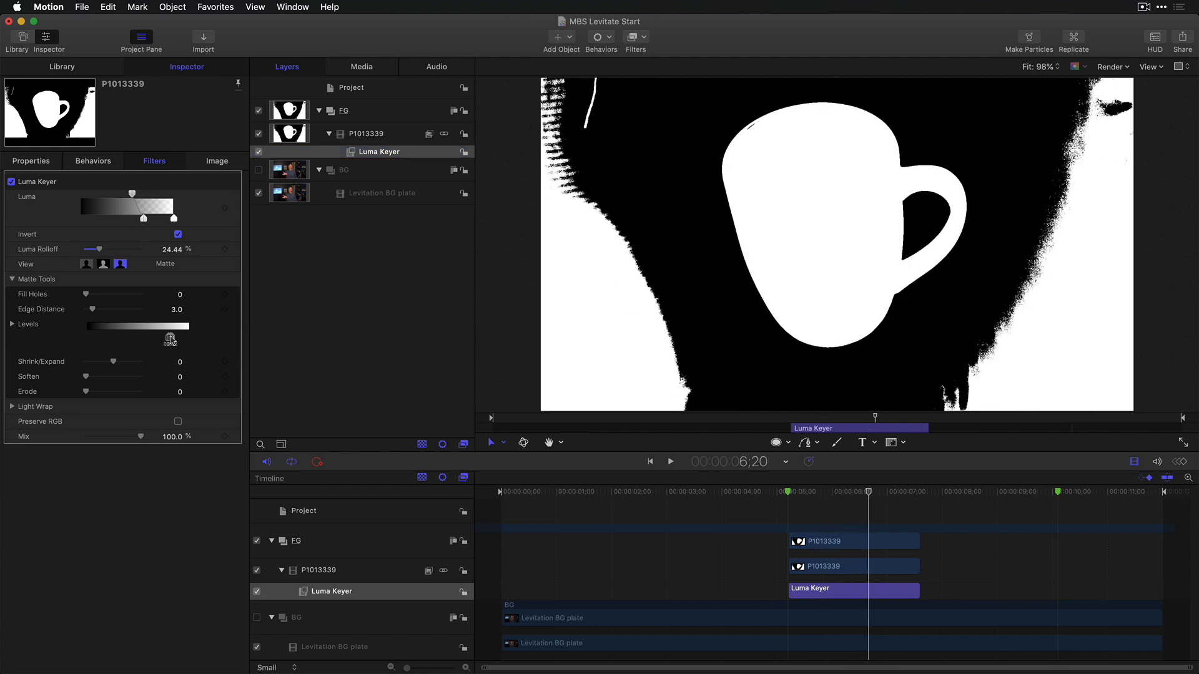
drag(116, 365, 103, 366)
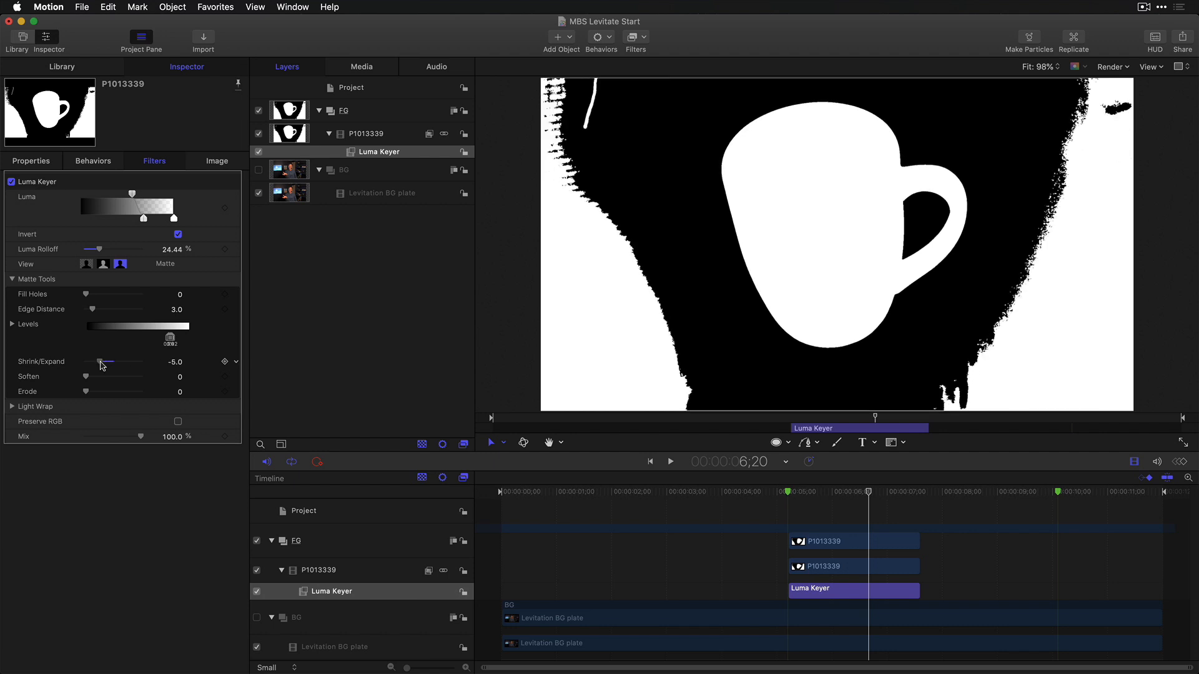
mouse_move(885, 419)
mouse_down()
mouse_move(790, 426)
mouse_move(876, 427)
mouse_up()
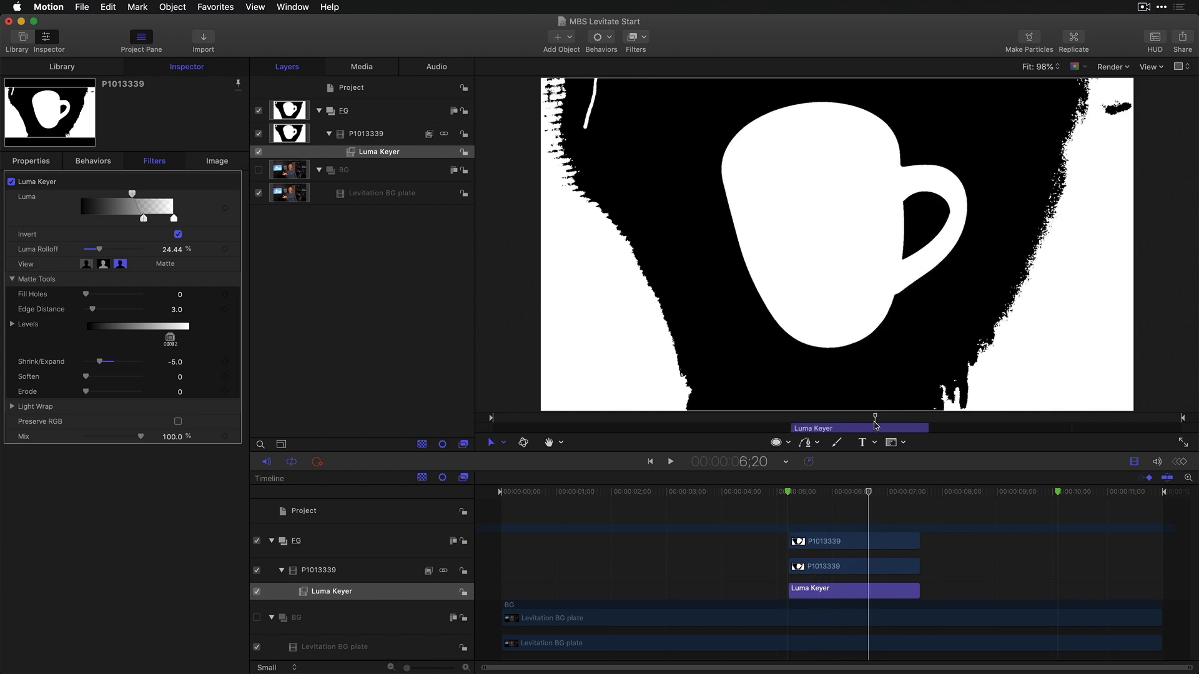
click(87, 264)
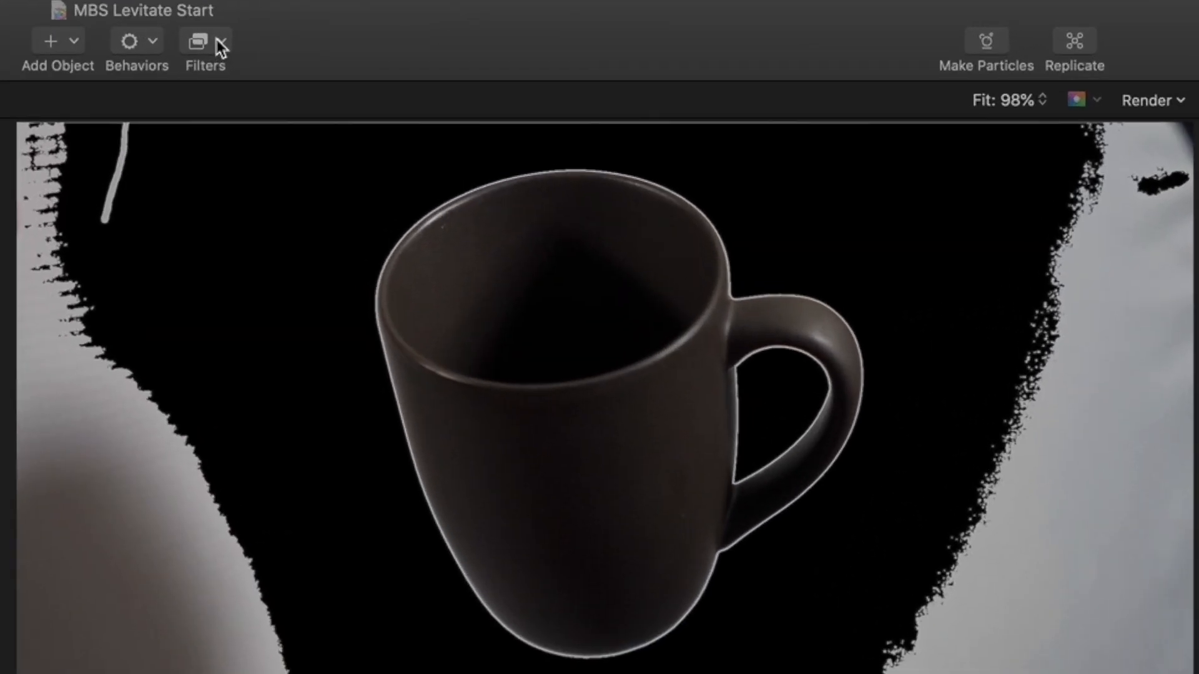
- Add the Matte Magic filter to the mug clip and set its Shrink to 4.21 to trim the light edge
click(642, 38)
mouse_move(315, 500)
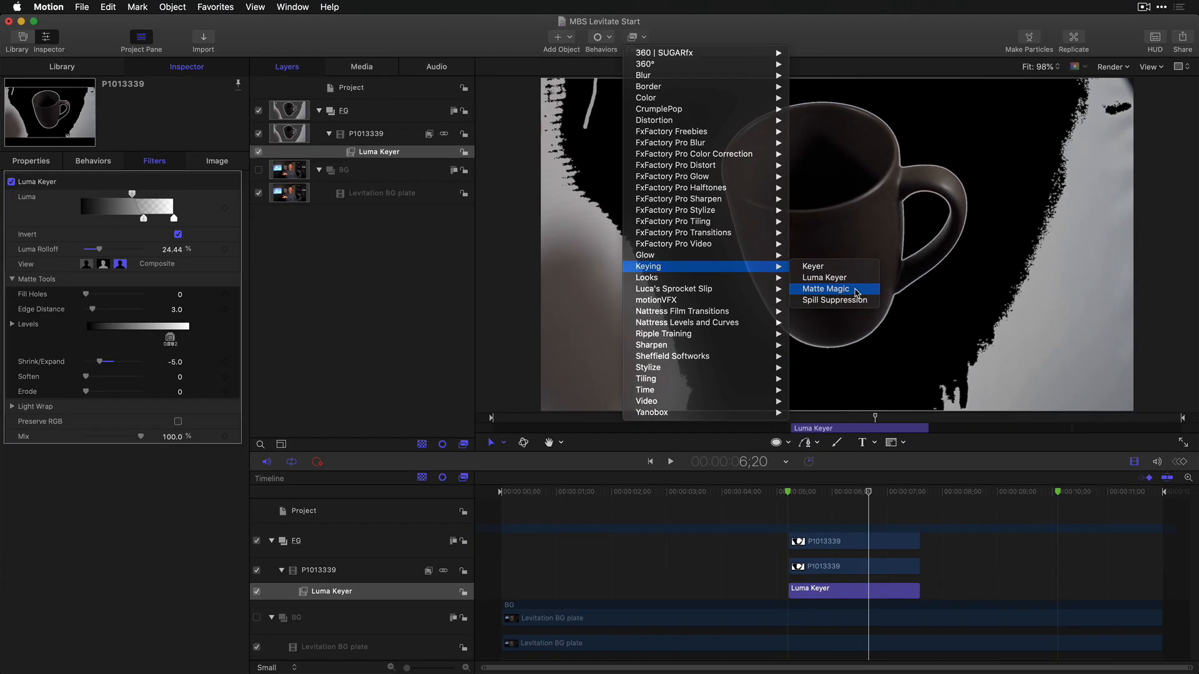
click(670, 507)
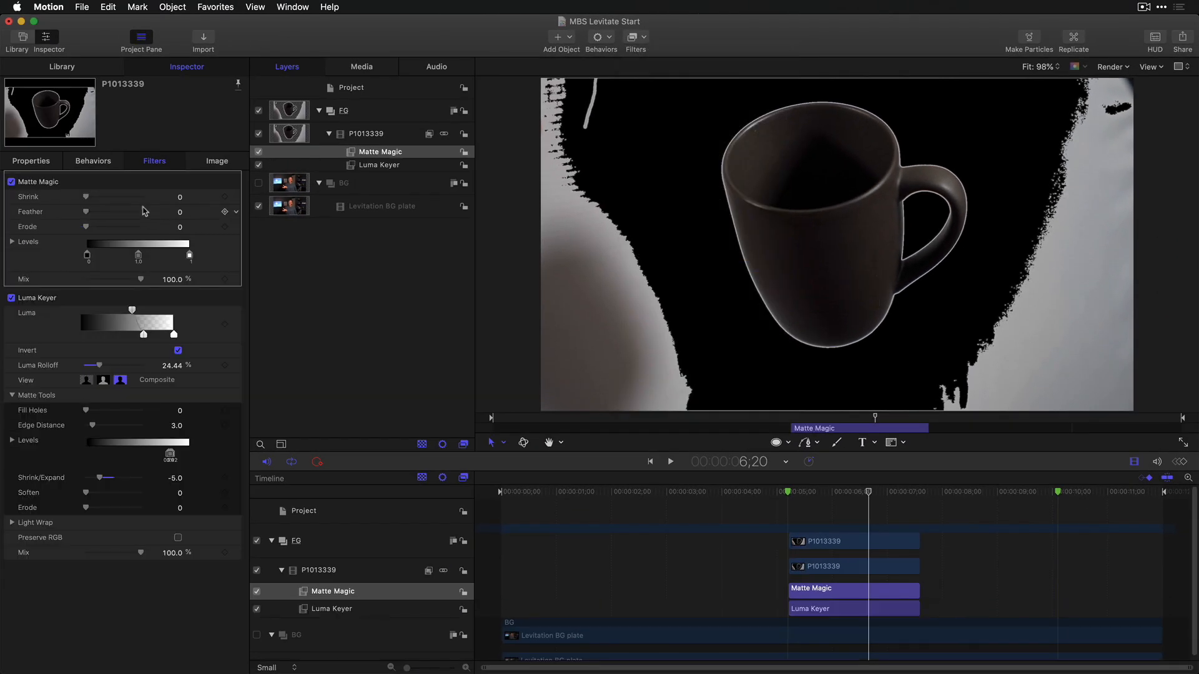
drag(86, 196, 132, 196)
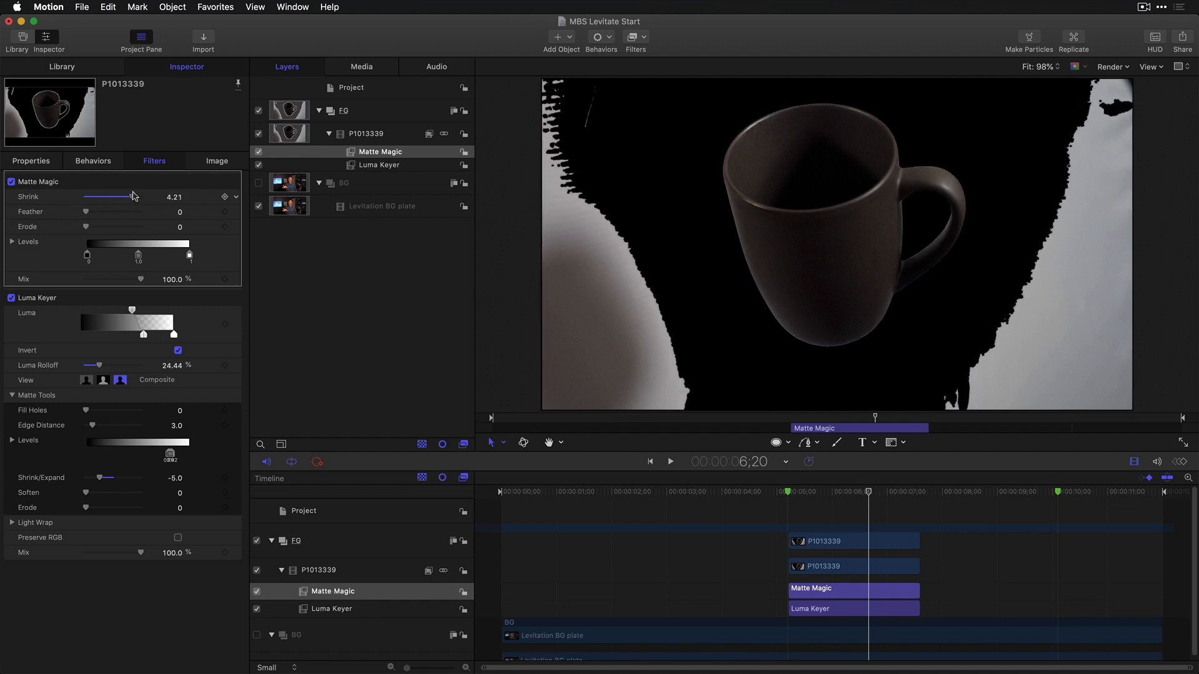
mouse_move(875, 418)
mouse_down()
mouse_move(823, 419)
mouse_move(878, 421)
mouse_up()
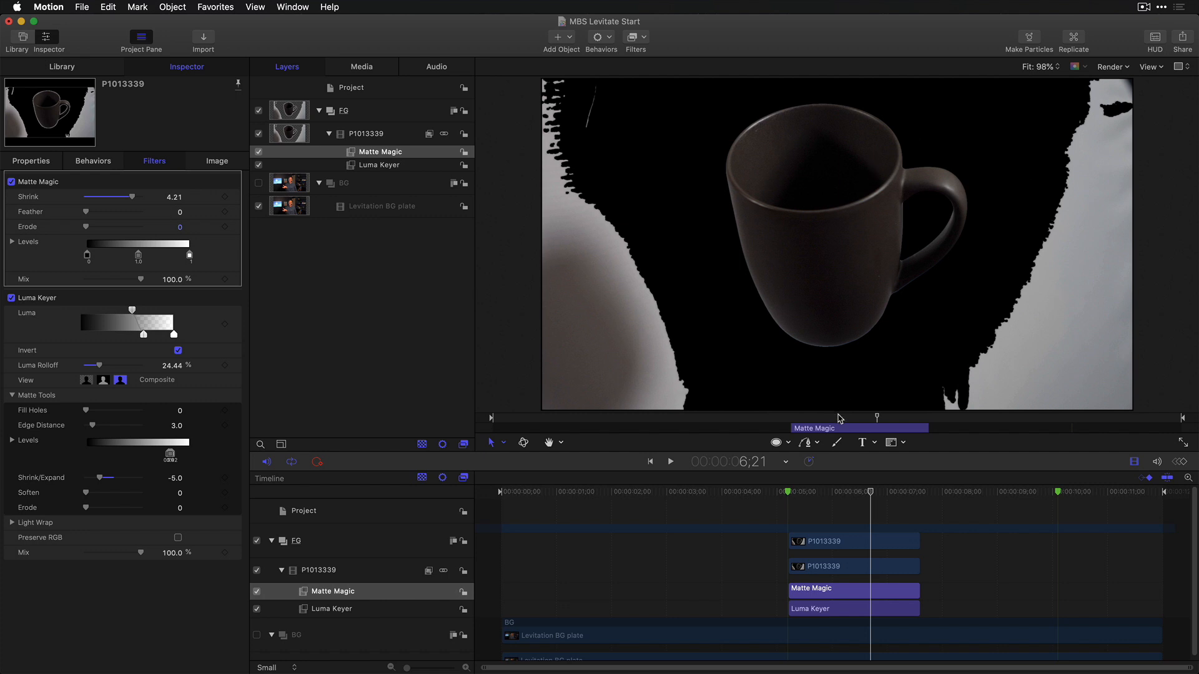
- At the mug clip's first frame, draw a closed five-point Bezier mask loosely around the mug and its handle
key(shift+i)
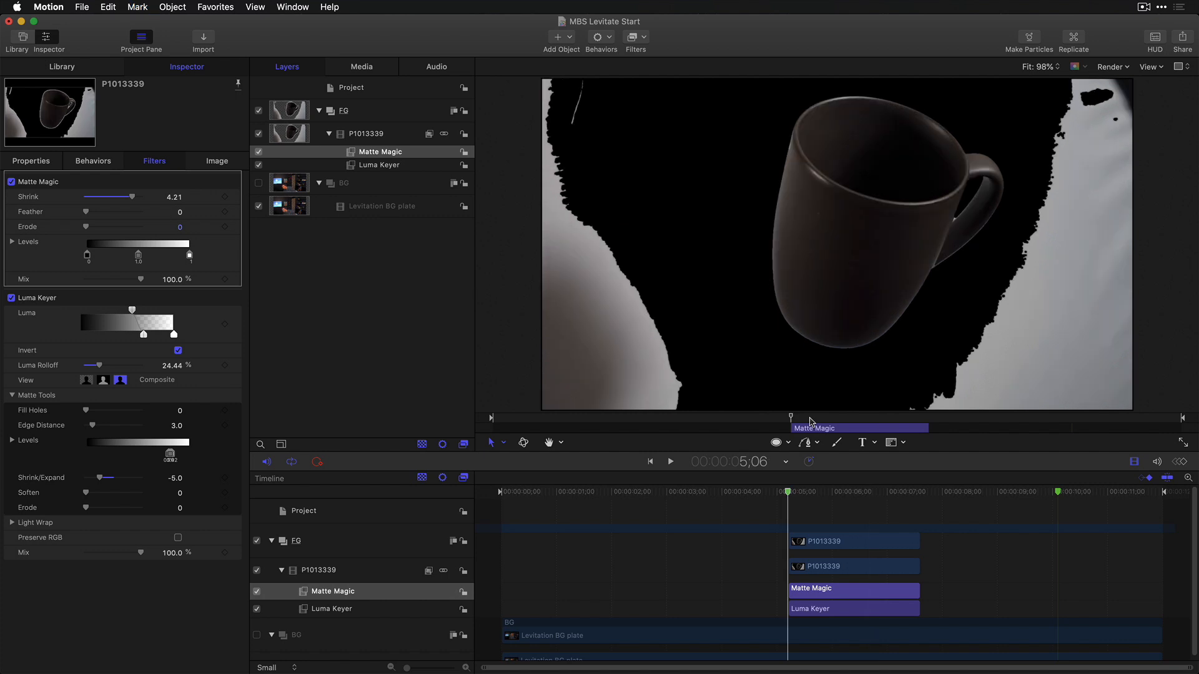
click(904, 443)
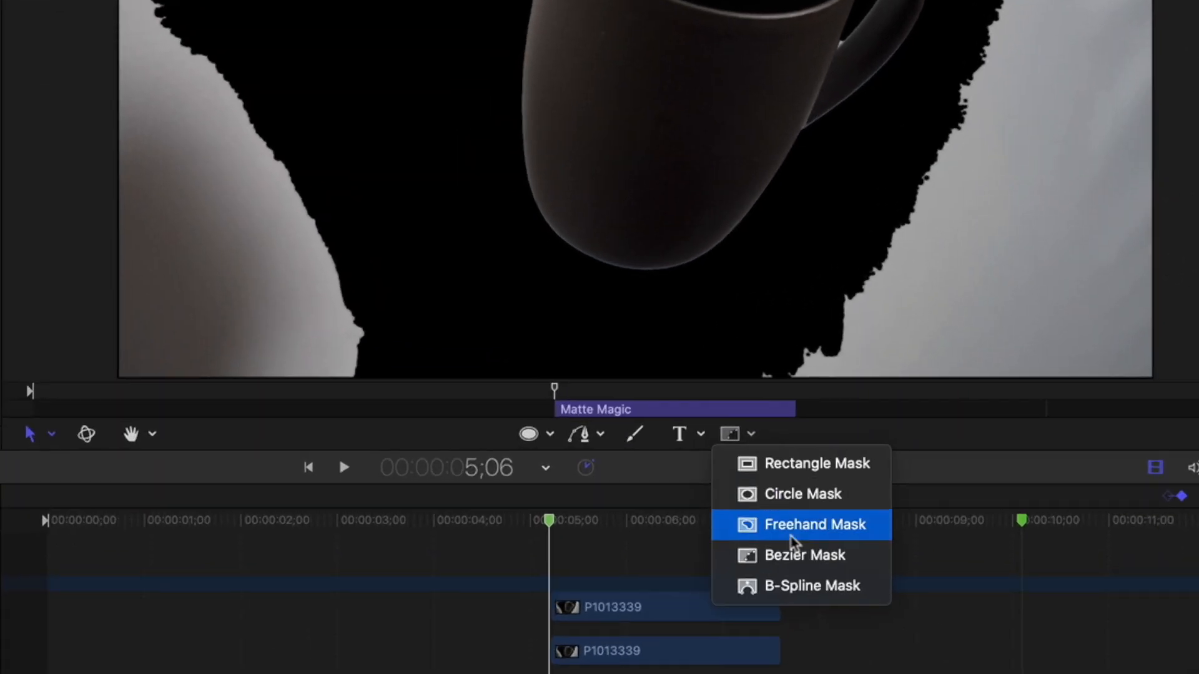
click(804, 562)
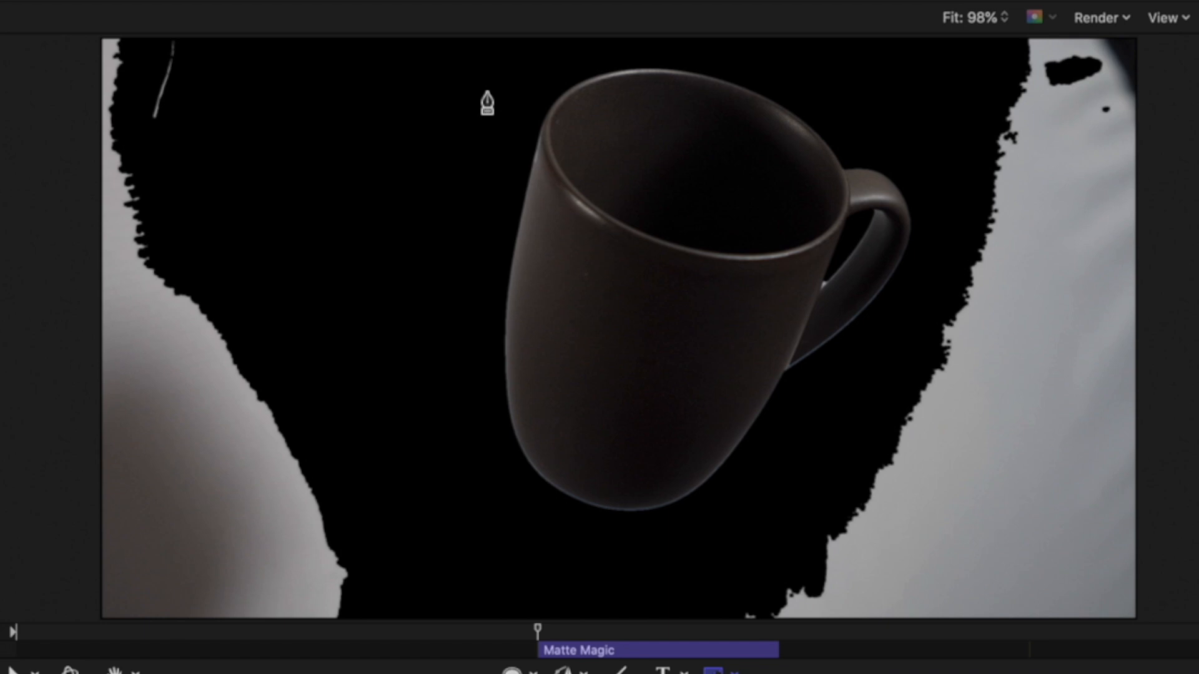
drag(487, 92, 477, 128)
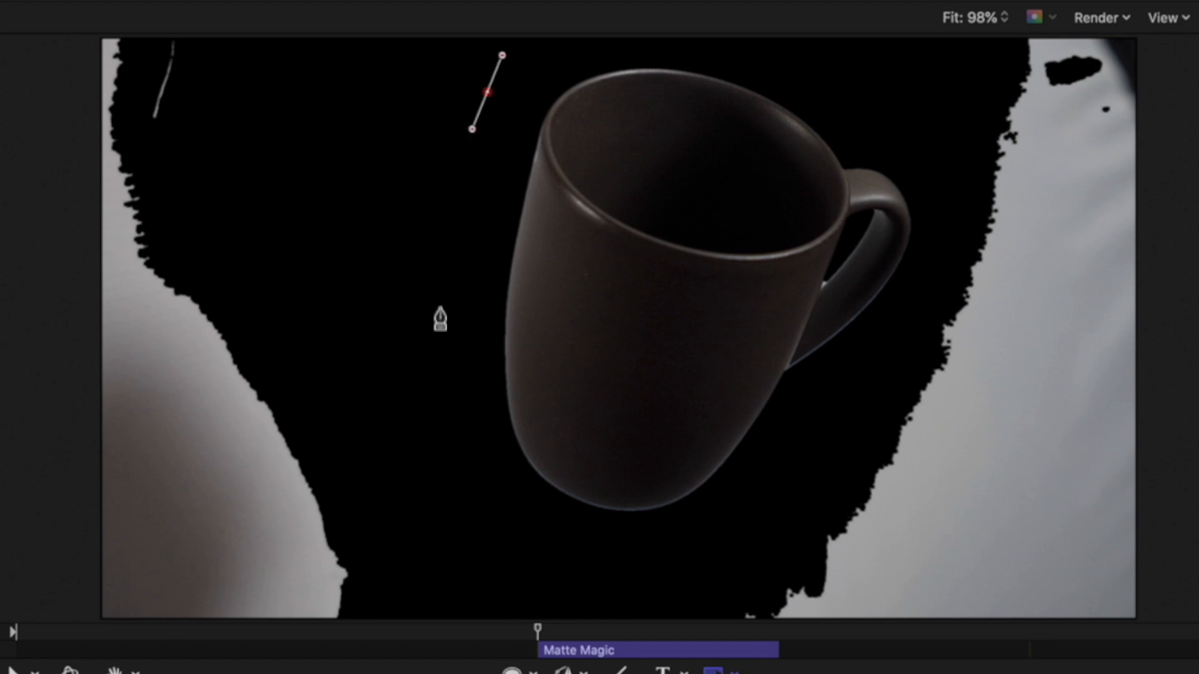
drag(484, 492, 529, 541)
drag(750, 536, 816, 489)
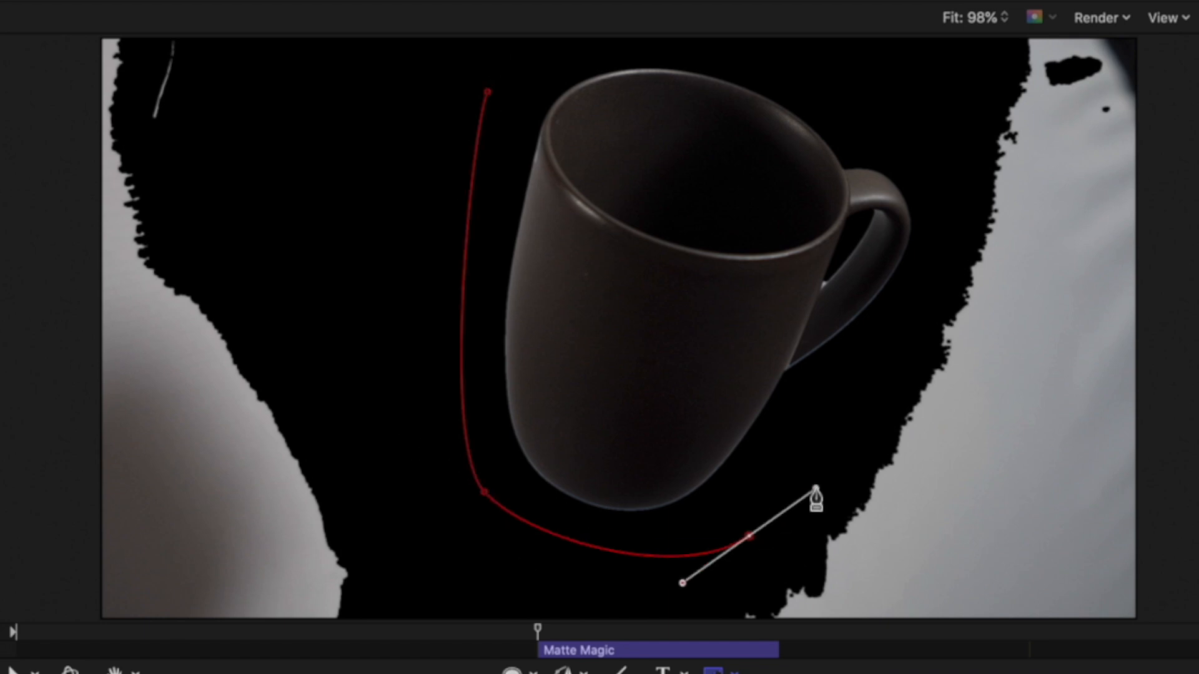
drag(956, 143, 910, 107)
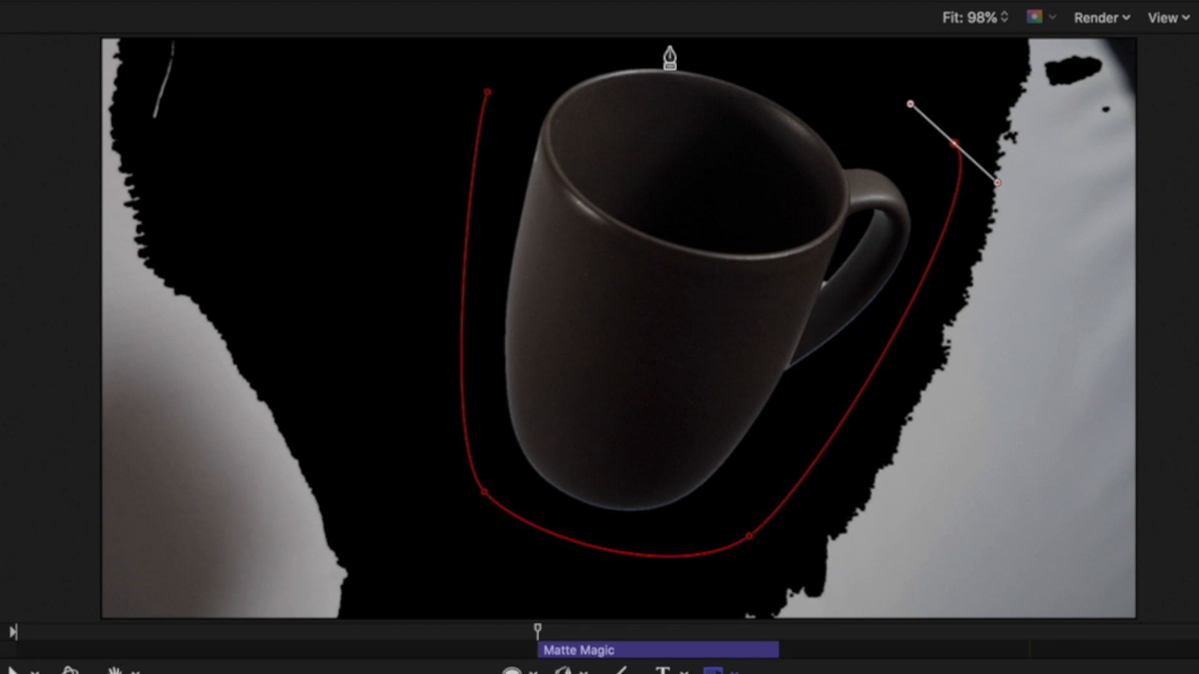
drag(669, 48, 615, 50)
click(487, 92)
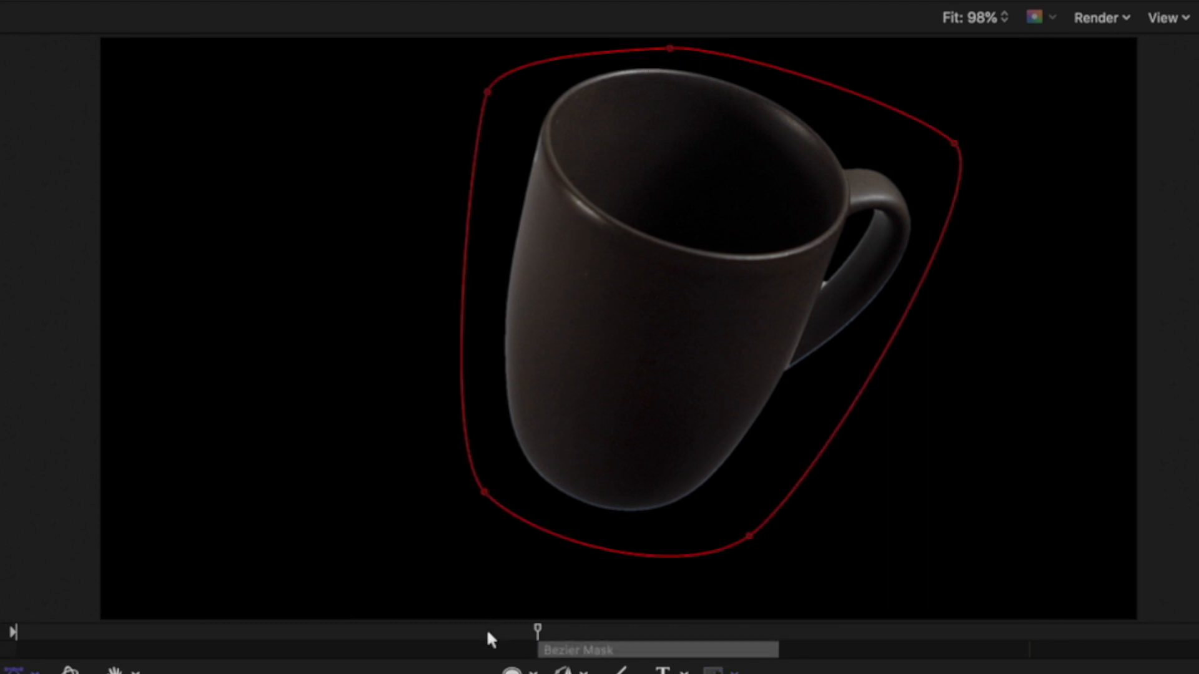
- Check the mask against the mug's movement, return to 5;06, and add a Match Move behavior to the Bezier mask
drag(562, 632, 646, 639)
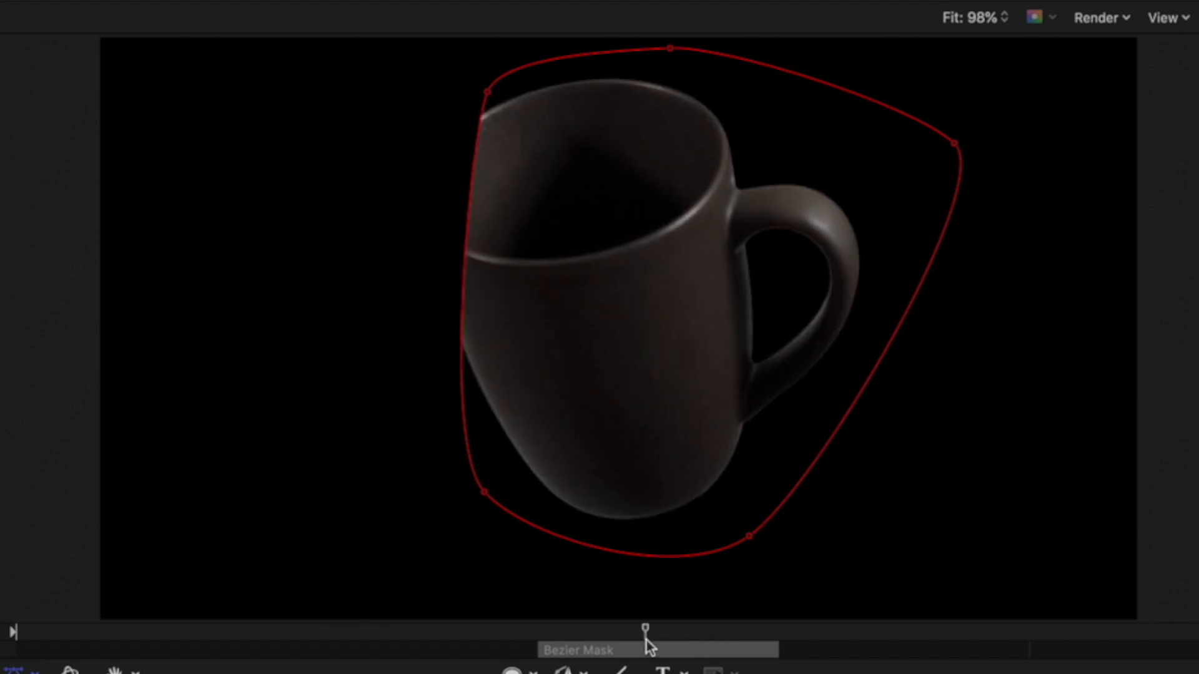
key(Home)
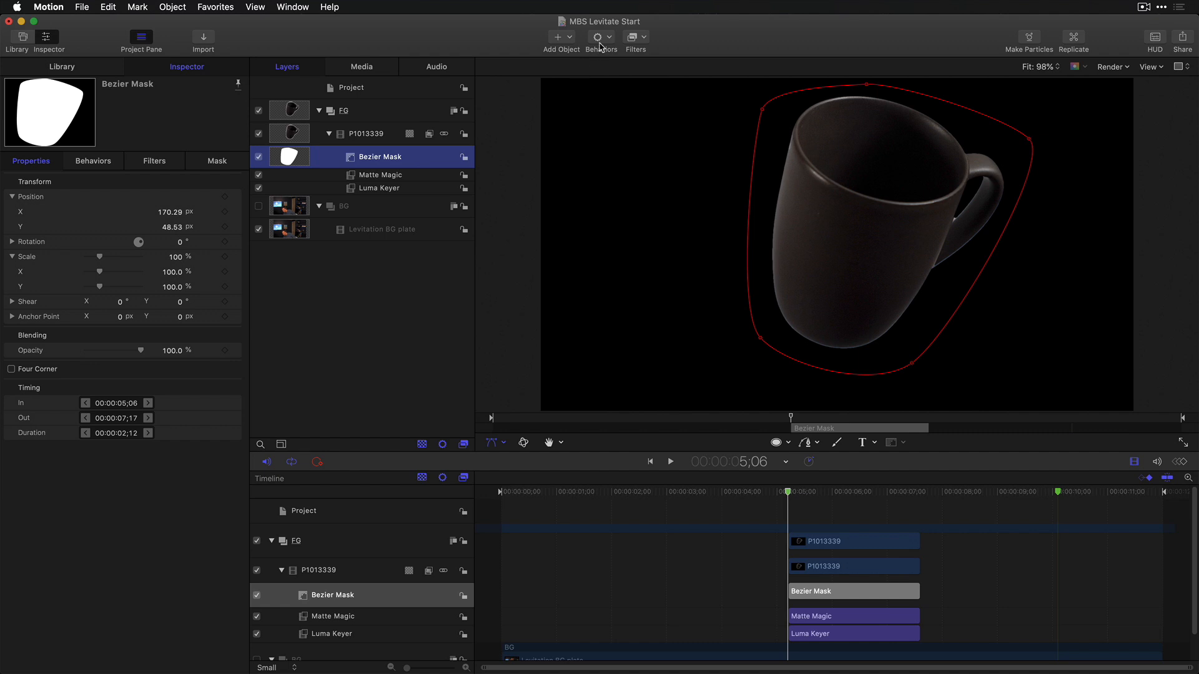
click(601, 47)
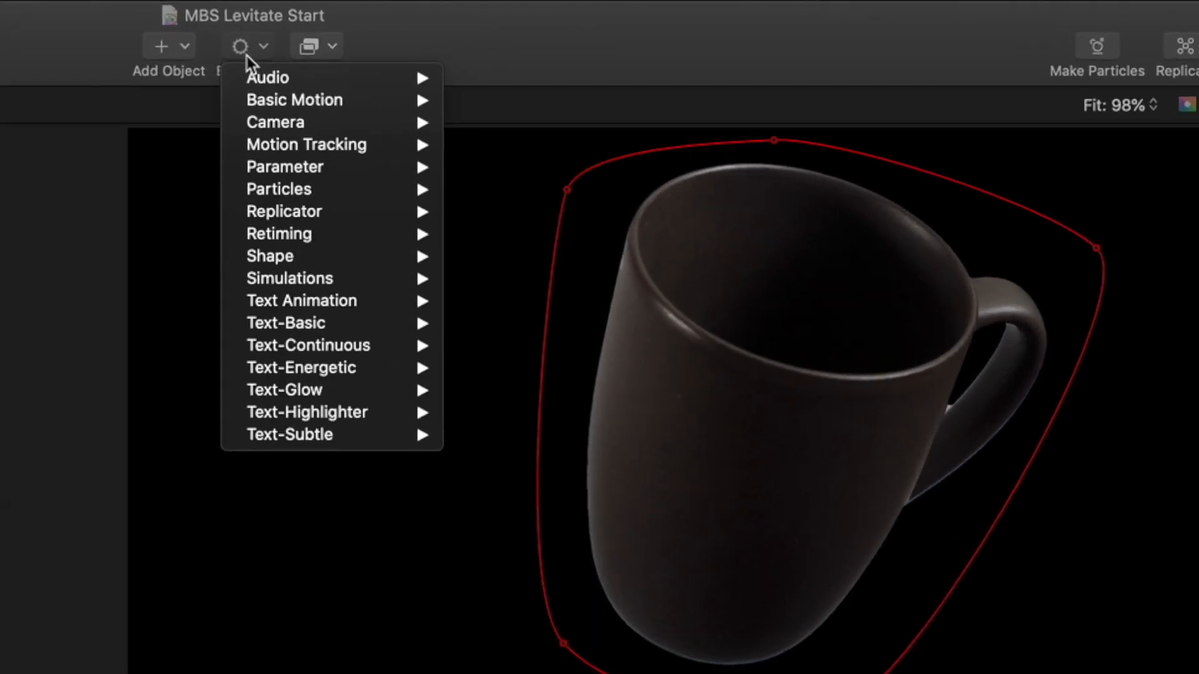
mouse_move(605, 57)
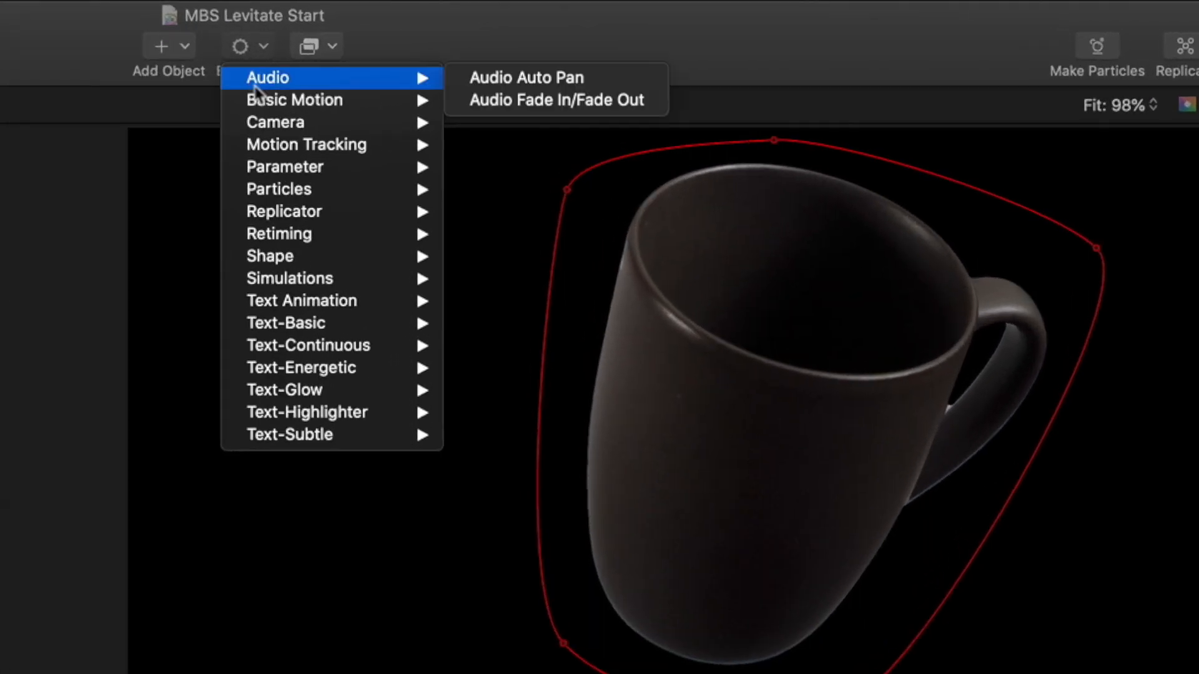
mouse_move(279, 150)
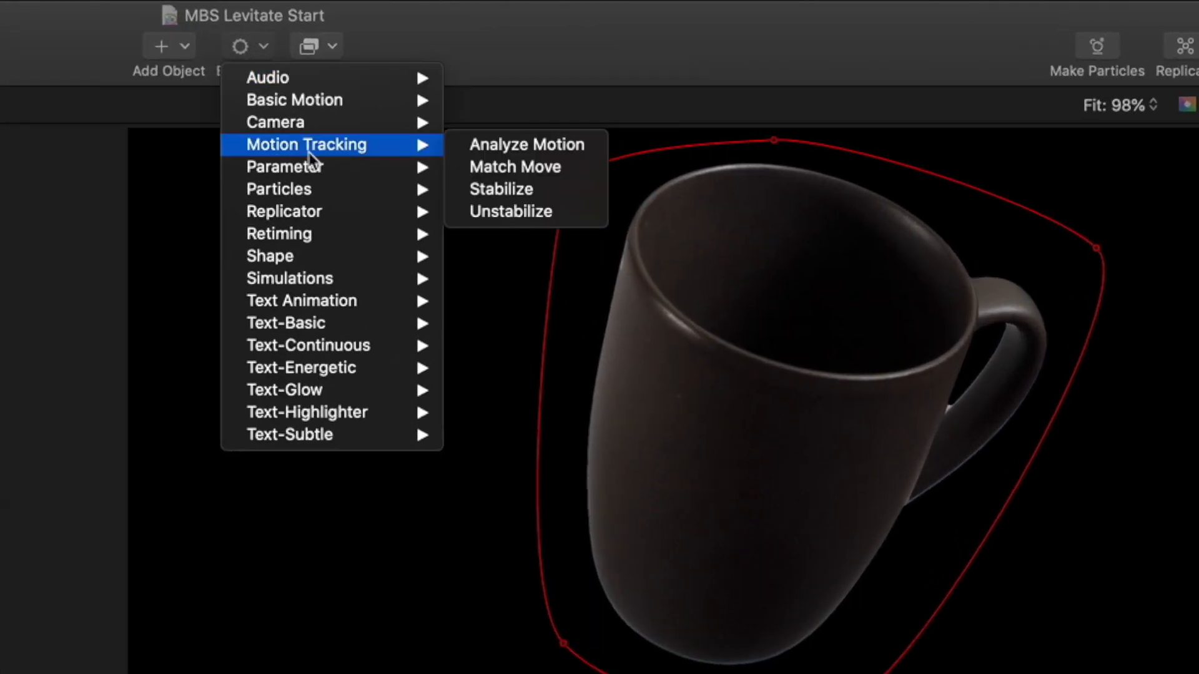
click(528, 172)
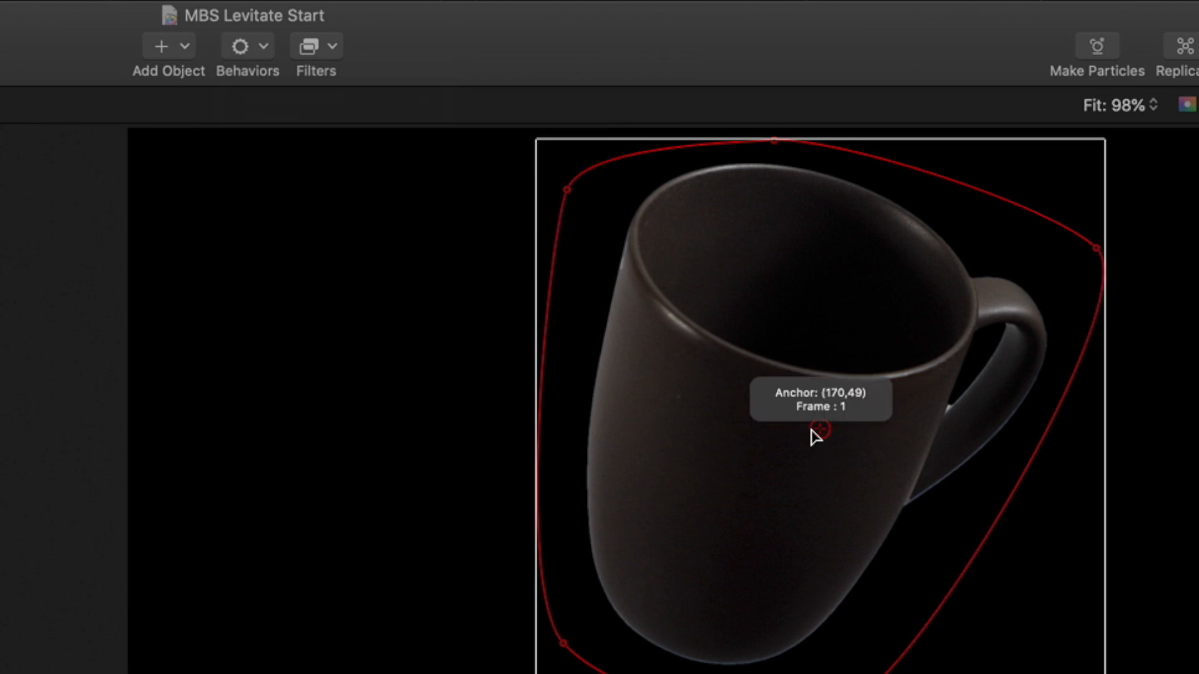
- Place the Match Move tracker on the upper-left edge of the mug's rim and analyze the clip's movement
drag(818, 431, 642, 206)
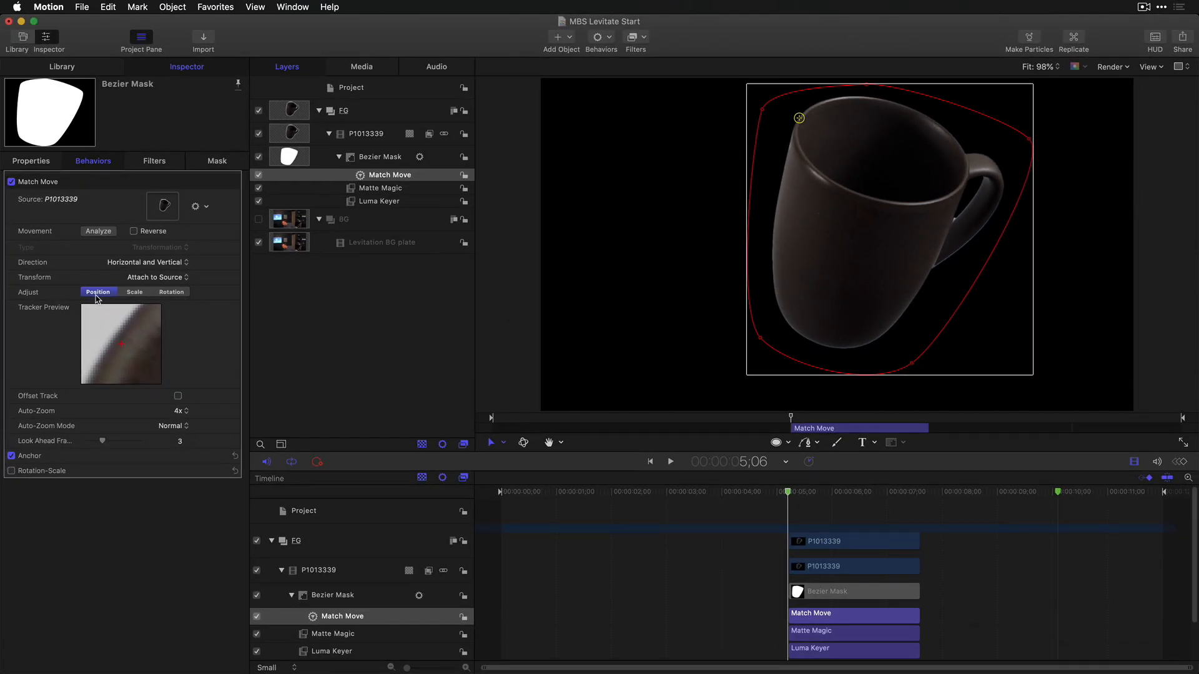
click(98, 231)
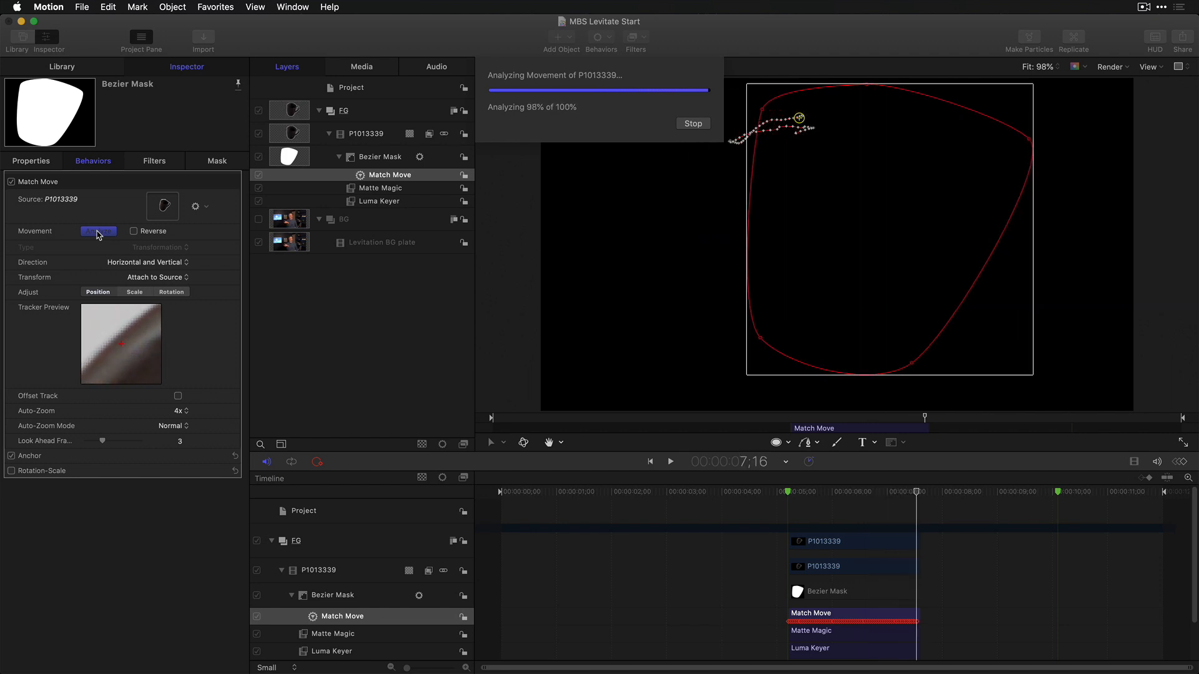
drag(889, 419, 862, 422)
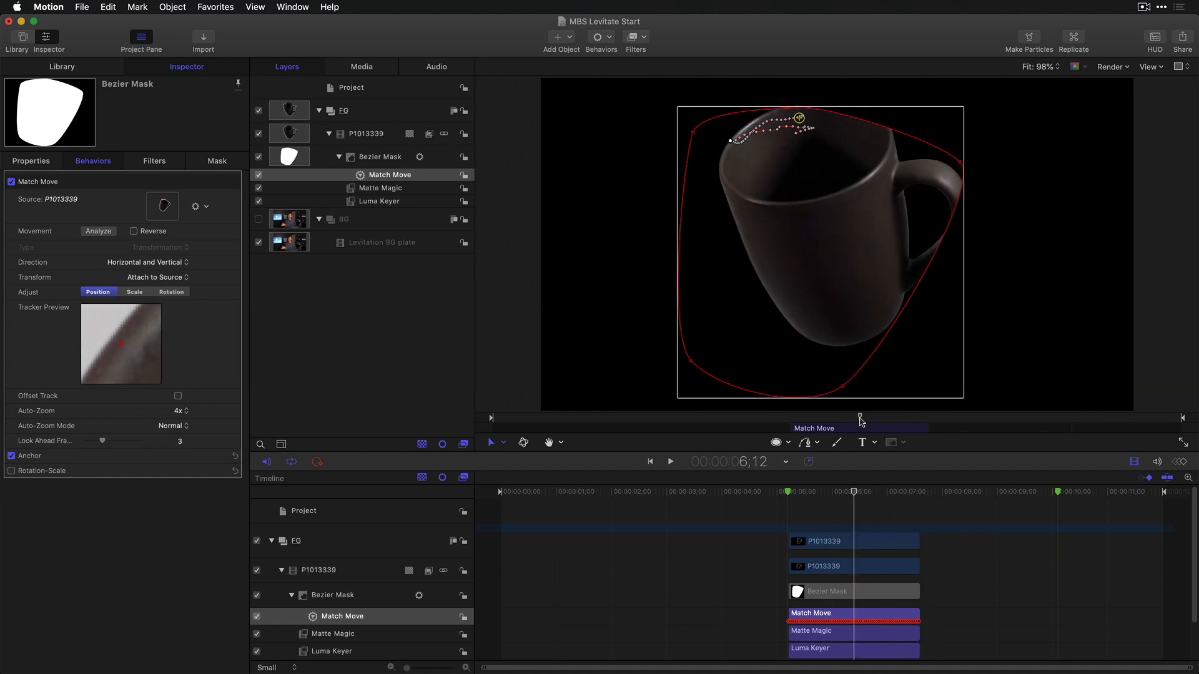
- Turn on keyframe recording at 5;06, and reshape the Bezier mask at 5;29 to clear the mug's handle and rim
key(shift+i)
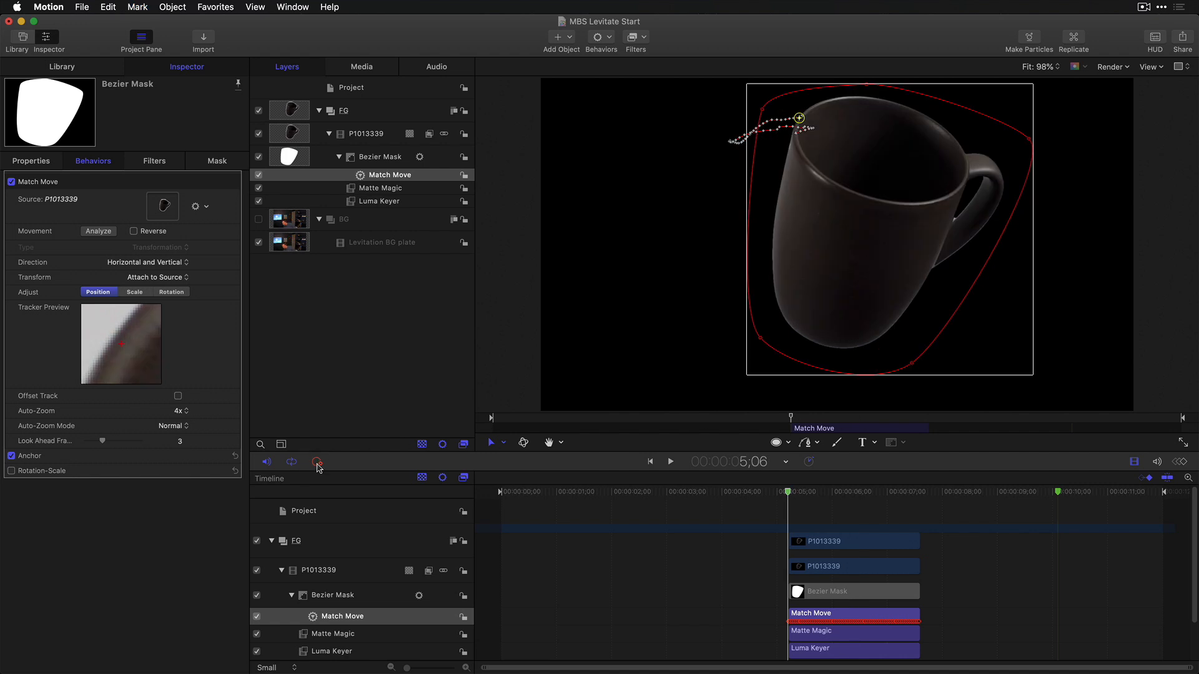
drag(793, 420, 836, 425)
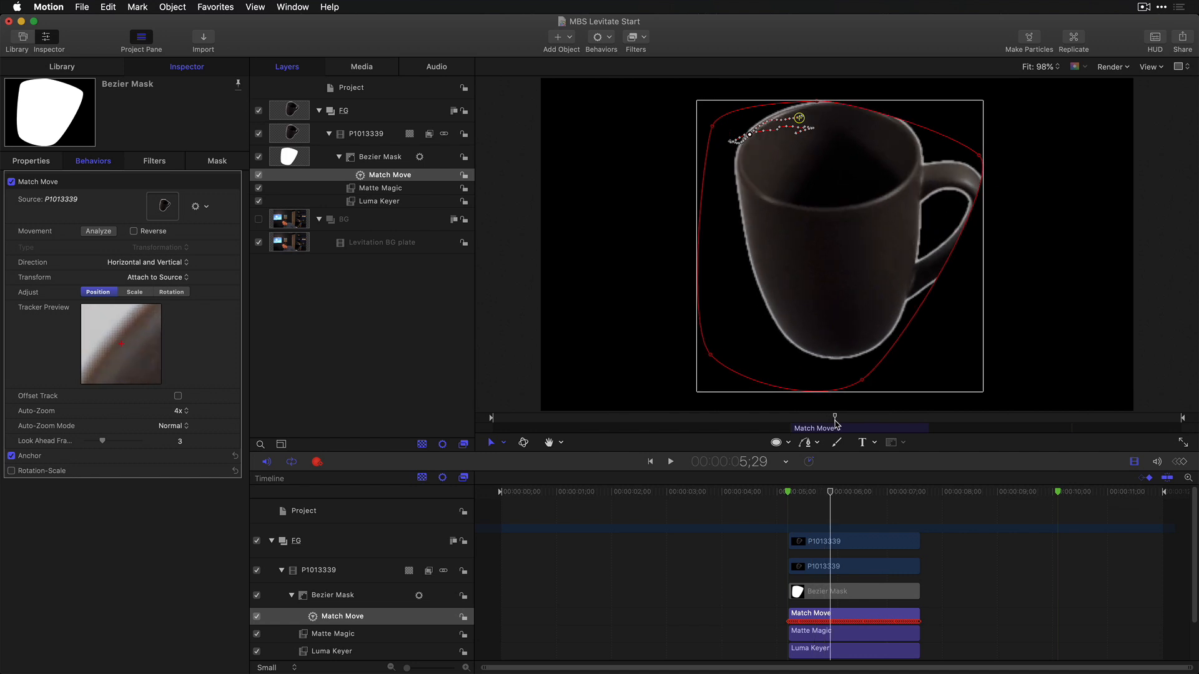
click(981, 155)
drag(982, 155, 1013, 242)
drag(817, 101, 819, 90)
- Advance toward 6;18, moving the mask's lower-left point closer to the mug and its top point farther above the rim
key(shift+Right)
key(Right)
key(Right)
key(Right)
key(Right)
drag(691, 361, 733, 332)
key(Right)
key(Right)
key(Right)
key(Right)
key(Left)
key(Left)
key(Left)
key(Left)
drag(804, 93, 819, 81)
- Step through more frames and bring the mask's lower-left and handle-side points to the left to refit the moving mug
key(Left)
key(Left)
key(Left)
key(Left)
key(Left)
key(Right)
key(Right)
key(Right)
key(Right)
key(Right)
key(Right)
key(Right)
key(Right)
key(Right)
key(Right)
key(Right)
key(Right)
key(Right)
key(Right)
key(Right)
key(Right)
key(Right)
key(Right)
key(Right)
key(Right)
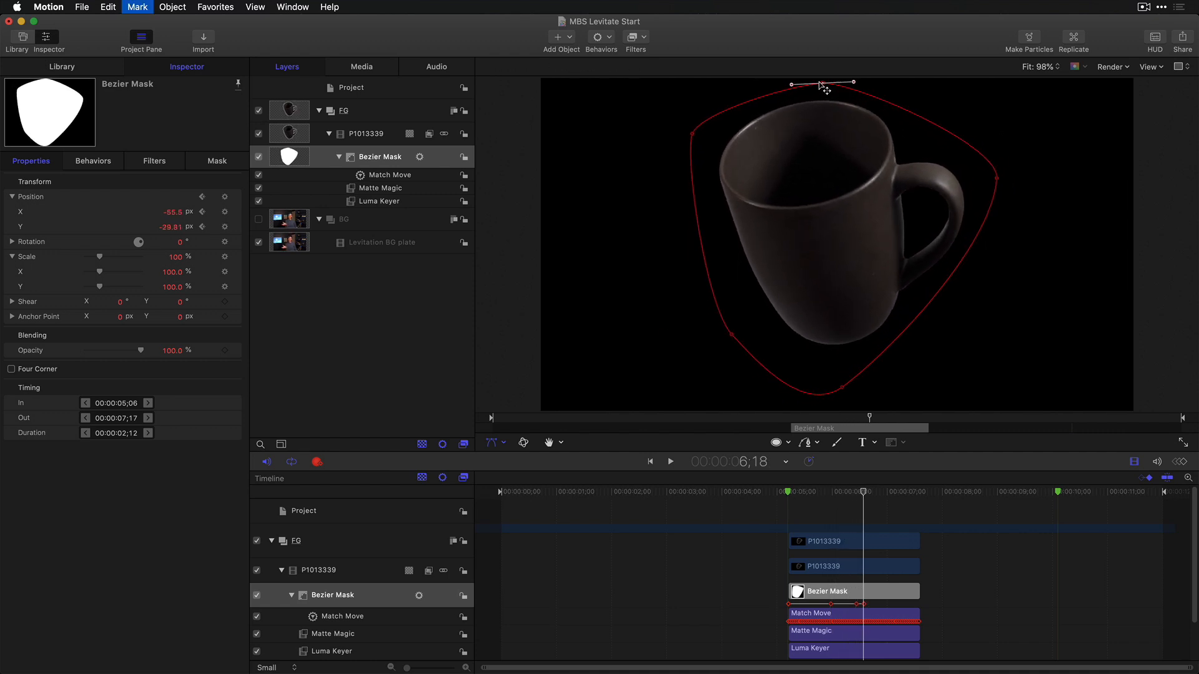
drag(771, 324, 742, 335)
drag(1038, 167, 1008, 170)
- Step through the clip's remaining frames to 7;16 and scrub back to check that the mask clears the mug
key(Right)
key(Right)
key(Right)
key(Right)
key(Right)
key(Right)
key(Right)
key(Right)
key(Right)
key(Right)
key(Right)
key(Right)
key(Right)
key(Right)
key(Right)
key(Right)
key(Right)
key(Right)
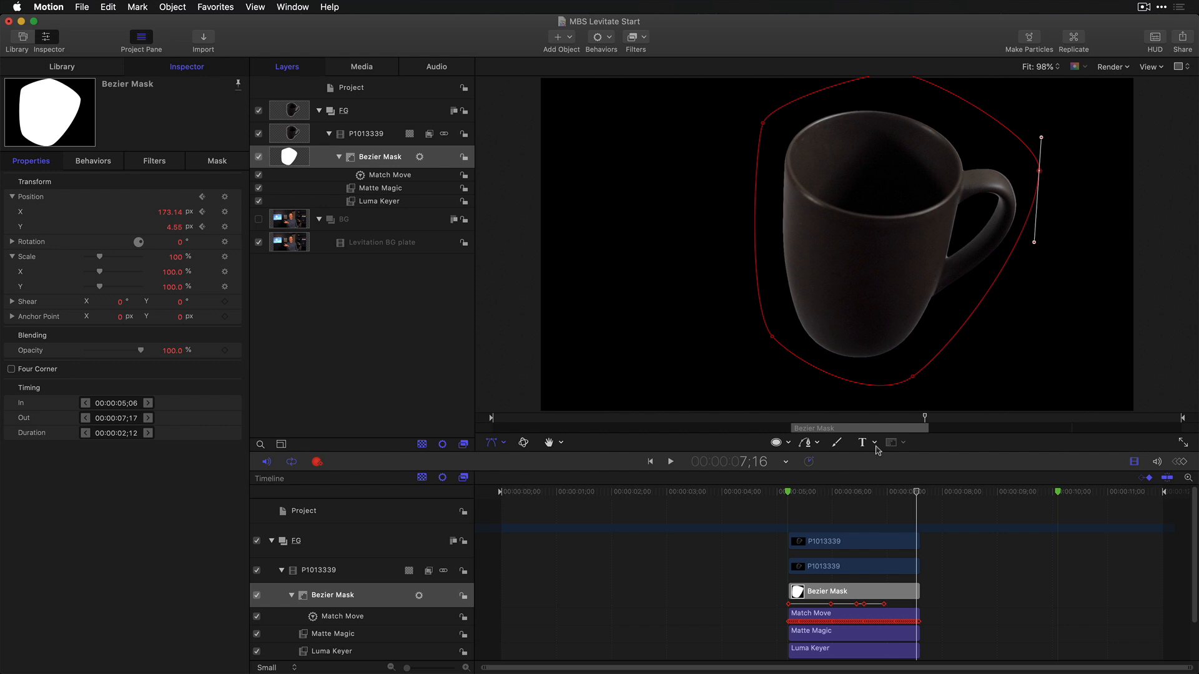
drag(908, 420, 875, 421)
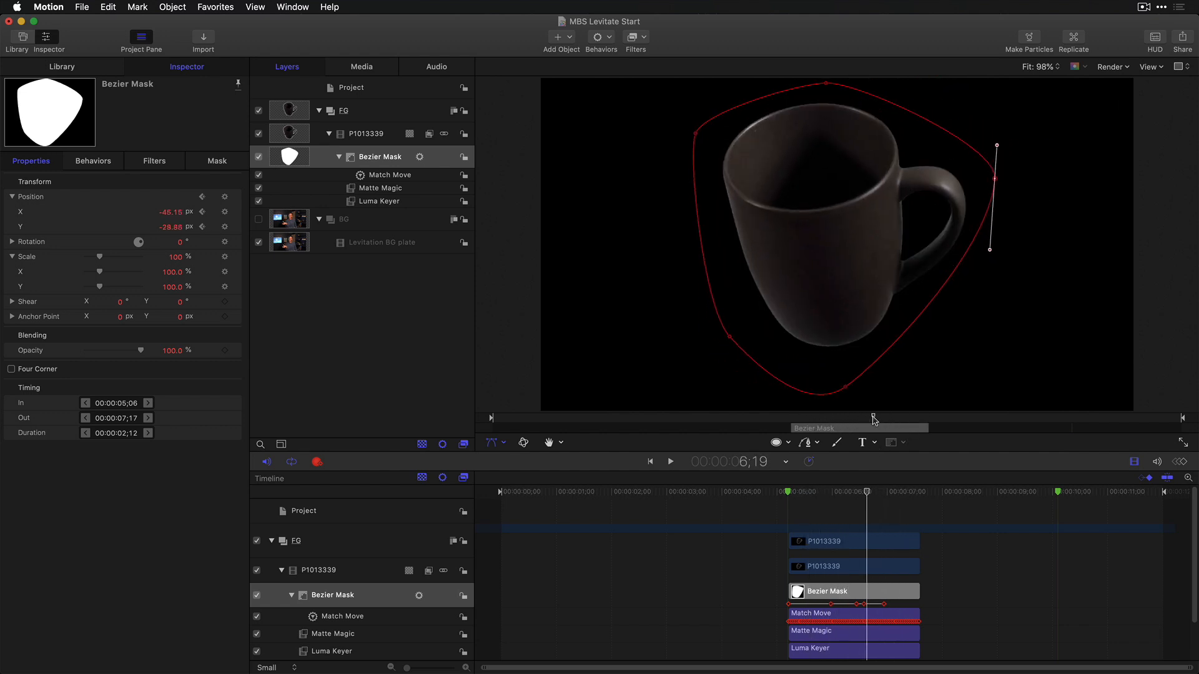
- Make the BG group visible, select the P1013339 clip, and scrub the composite to 5;23
click(259, 220)
click(372, 137)
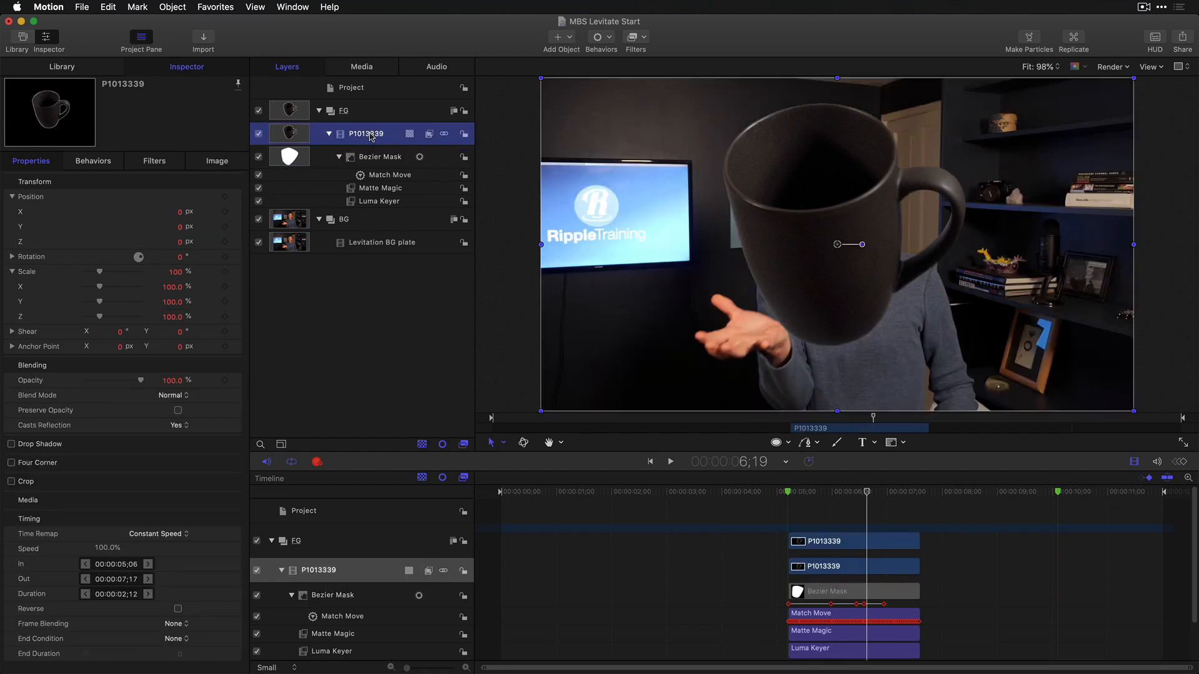
drag(871, 423, 825, 424)
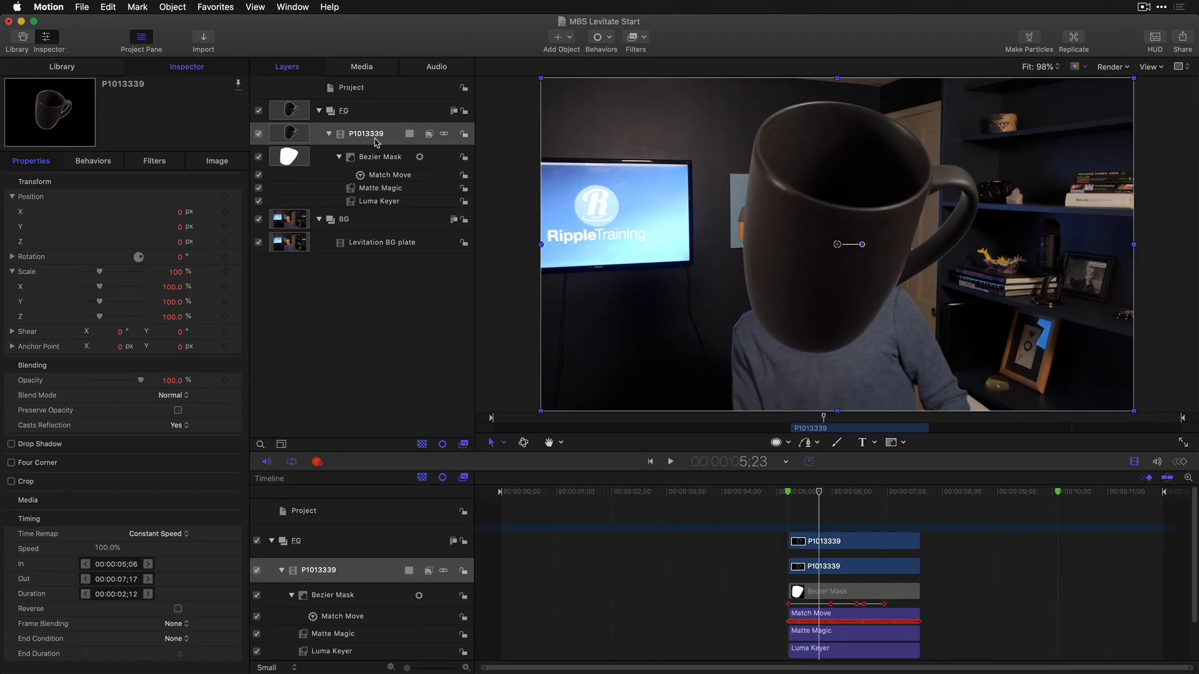
- Make a clone layer of the P1013339 clip, then hide the original clip and collapse its mask and filters
click(376, 142)
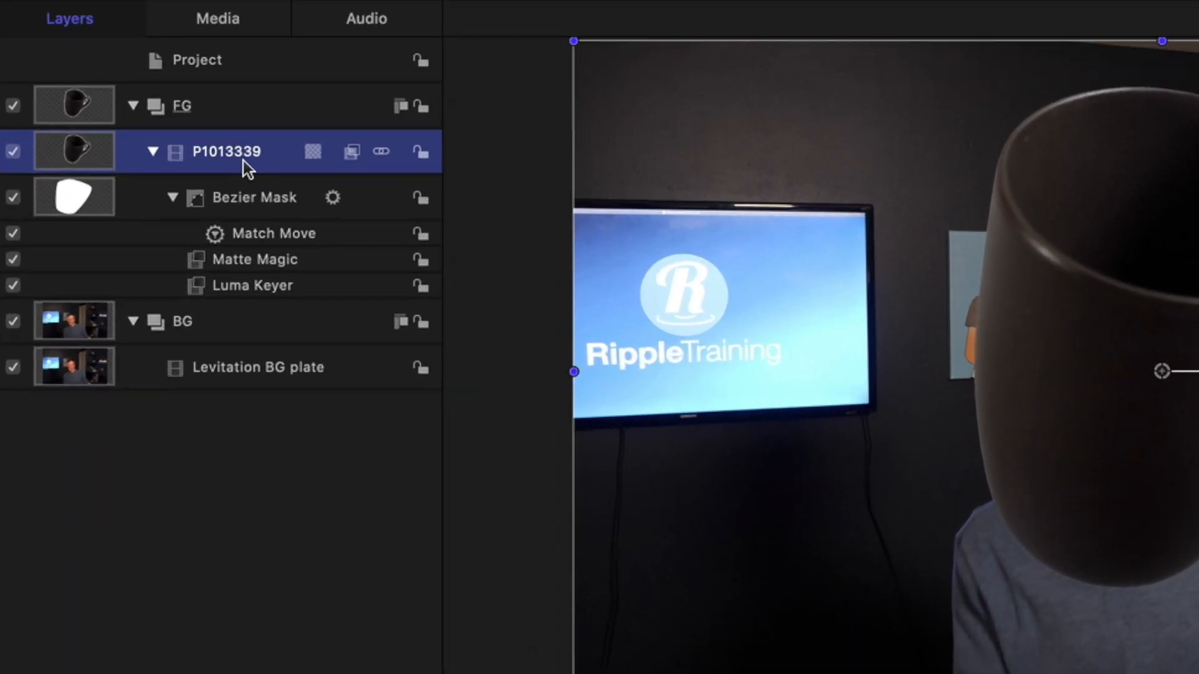
right_click(376, 142)
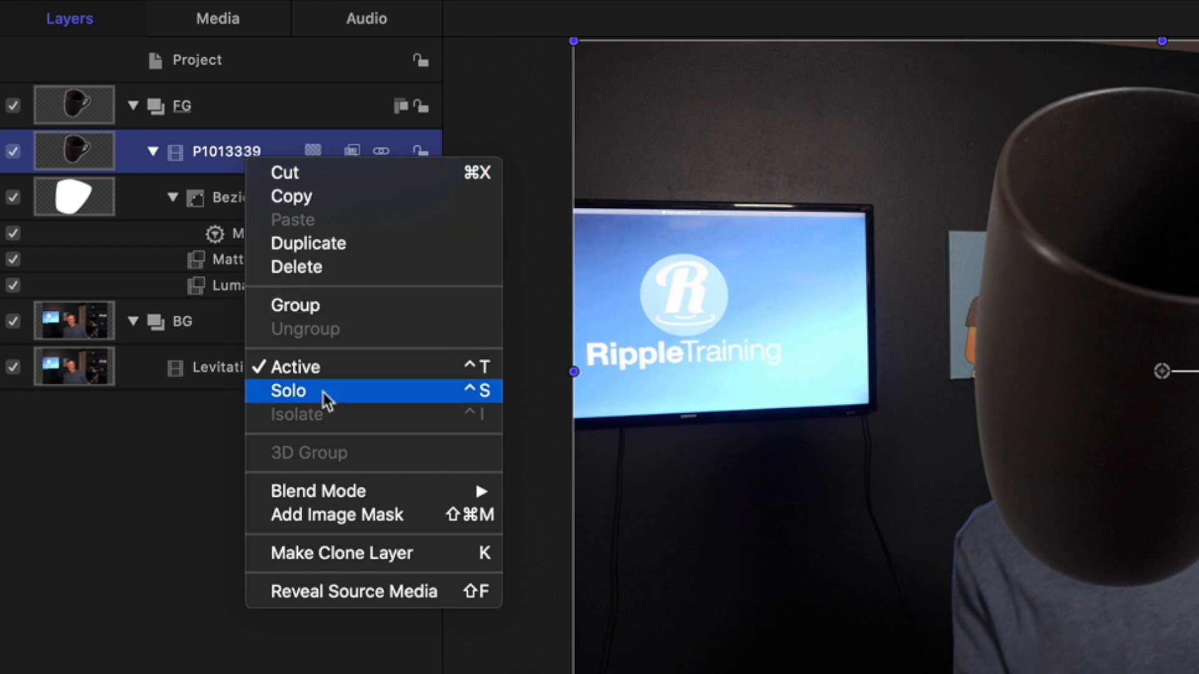
click(345, 559)
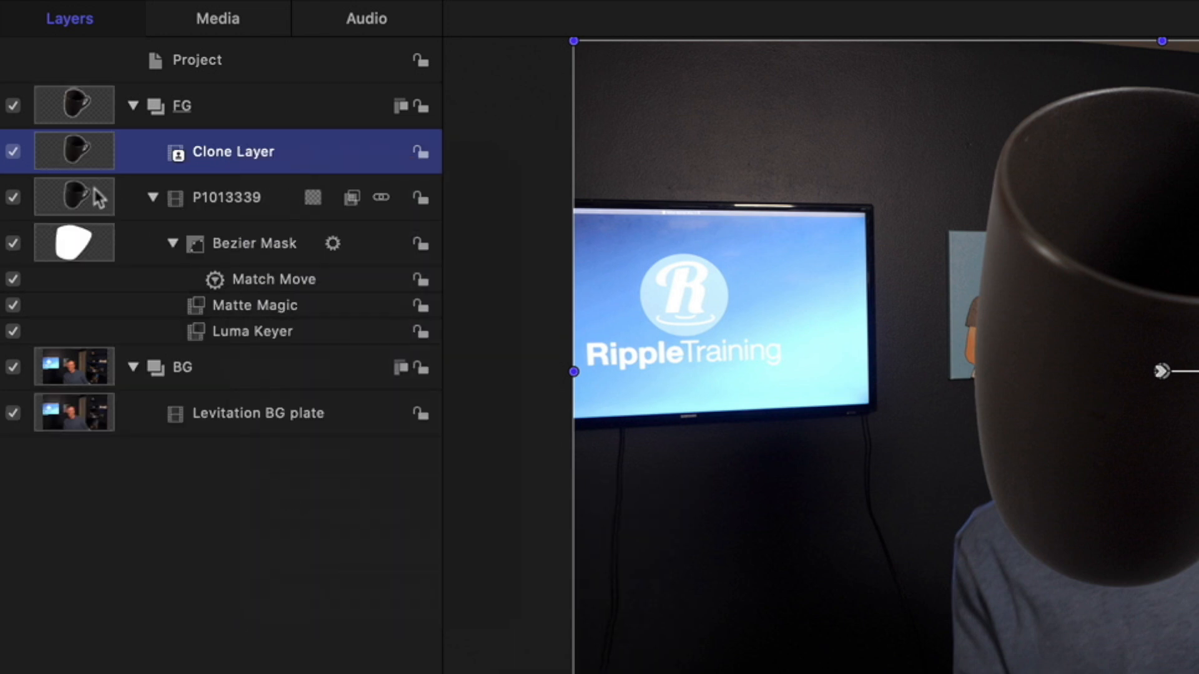
click(12, 198)
click(156, 199)
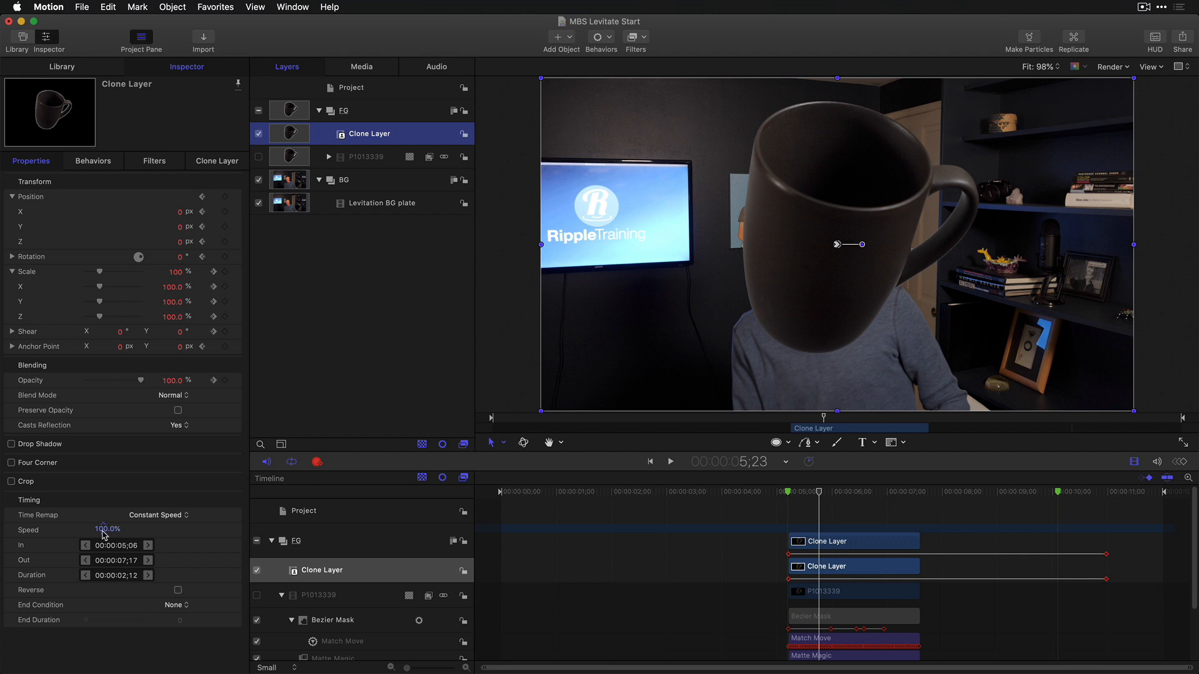
- Slow the Clone Layer to 49% speed, play back the composite, and return to 5;06
mouse_move(105, 534)
mouse_down()
mouse_move(84, 534)
mouse_move(93, 529)
mouse_up()
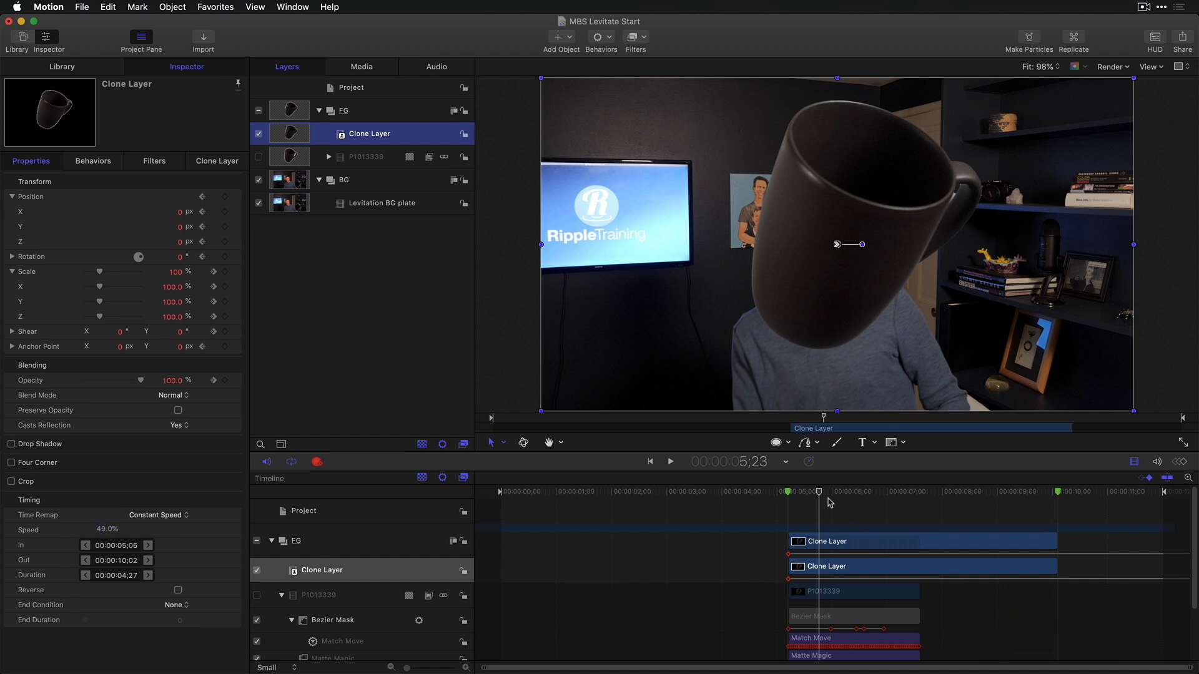
mouse_move(820, 494)
mouse_down()
mouse_move(797, 491)
mouse_move(1009, 478)
mouse_move(809, 496)
mouse_up()
key(space)
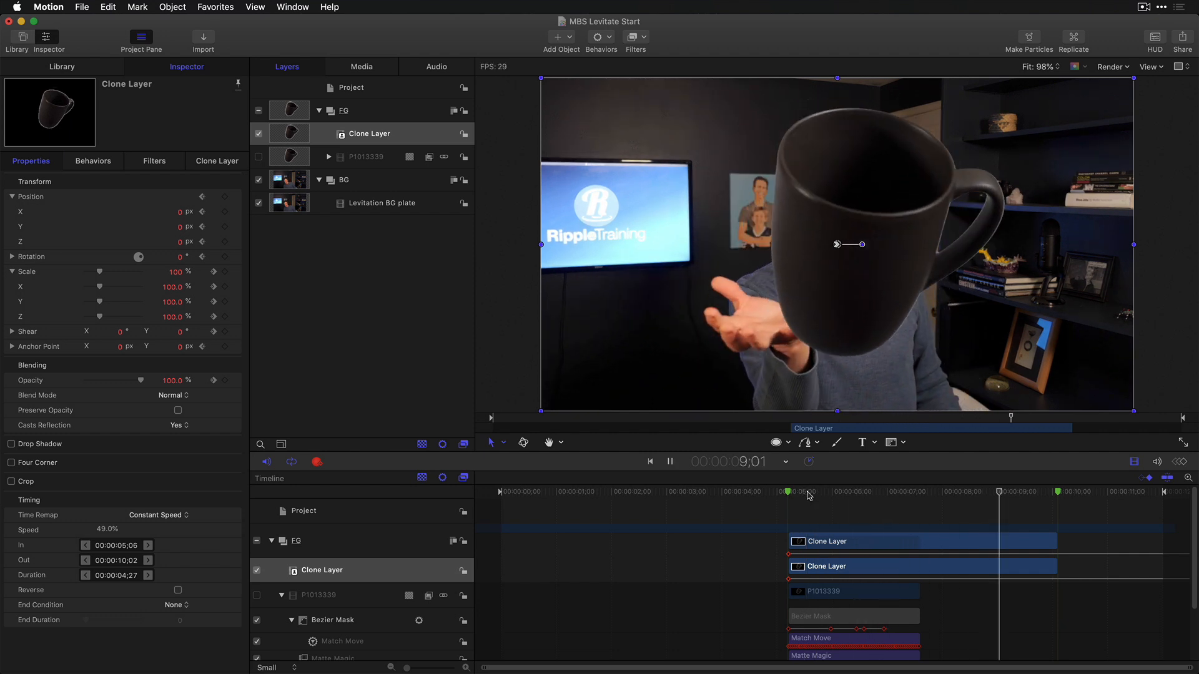
key(space)
click(890, 494)
key(shift+i)
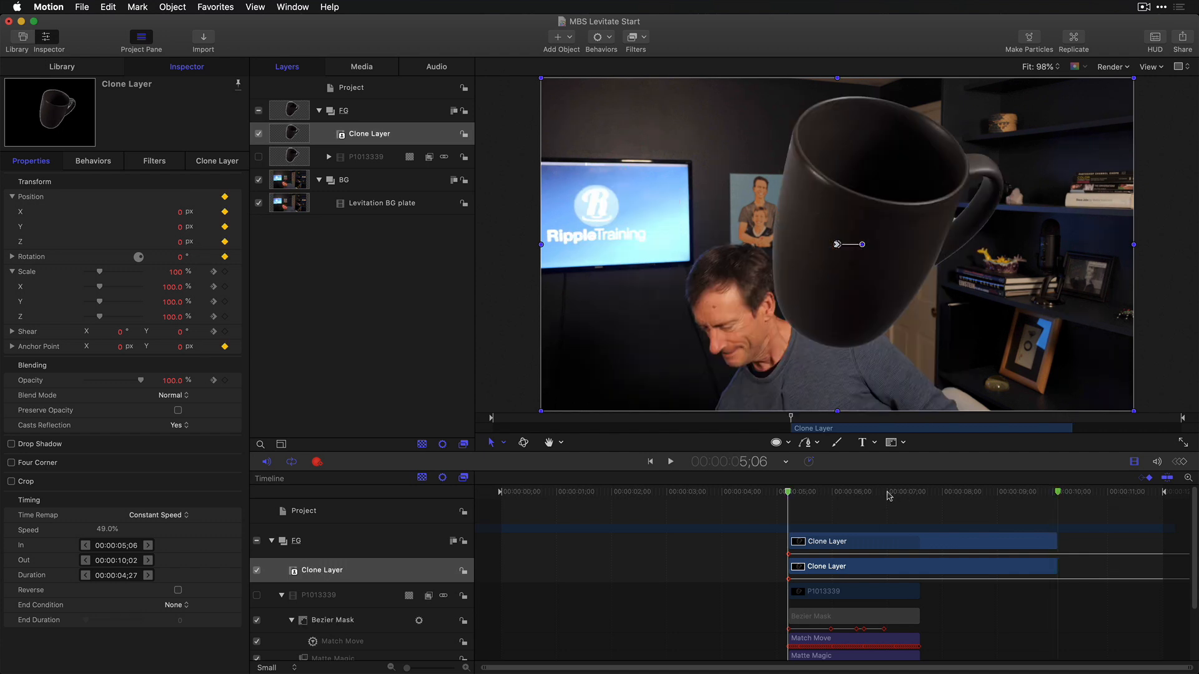
- With keyframe recording off, set the Clone Layer's Scale to 36% and position the mug just above the open palm
drag(801, 423, 862, 418)
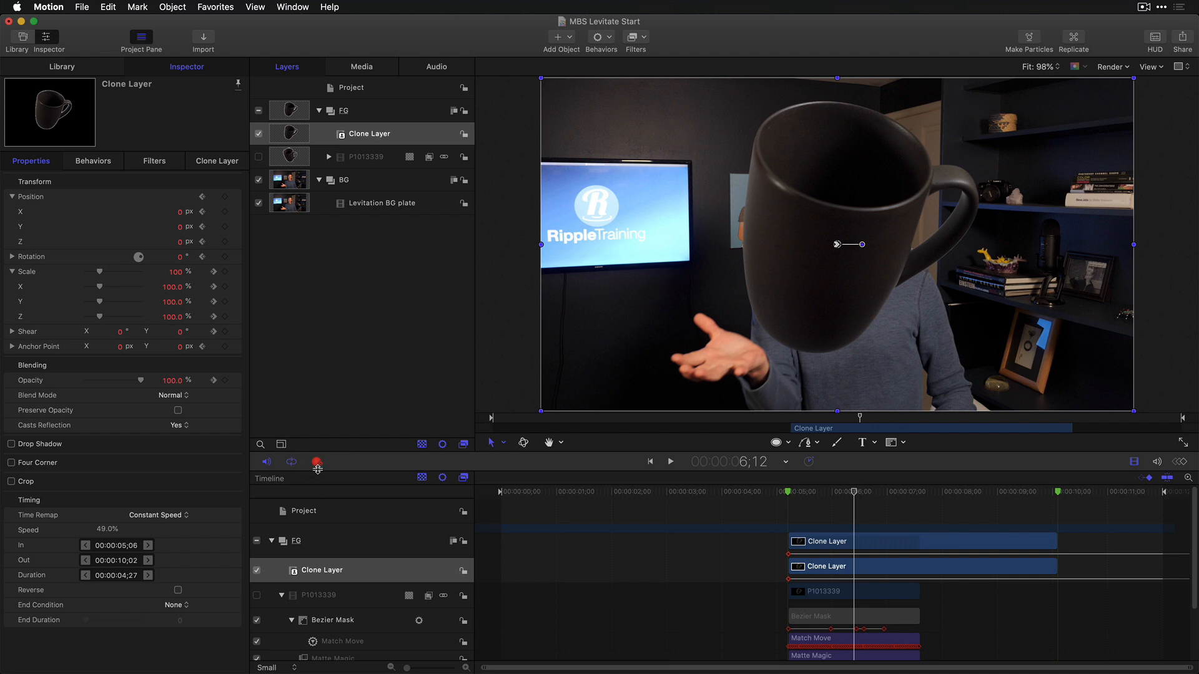
drag(176, 273, 173, 273)
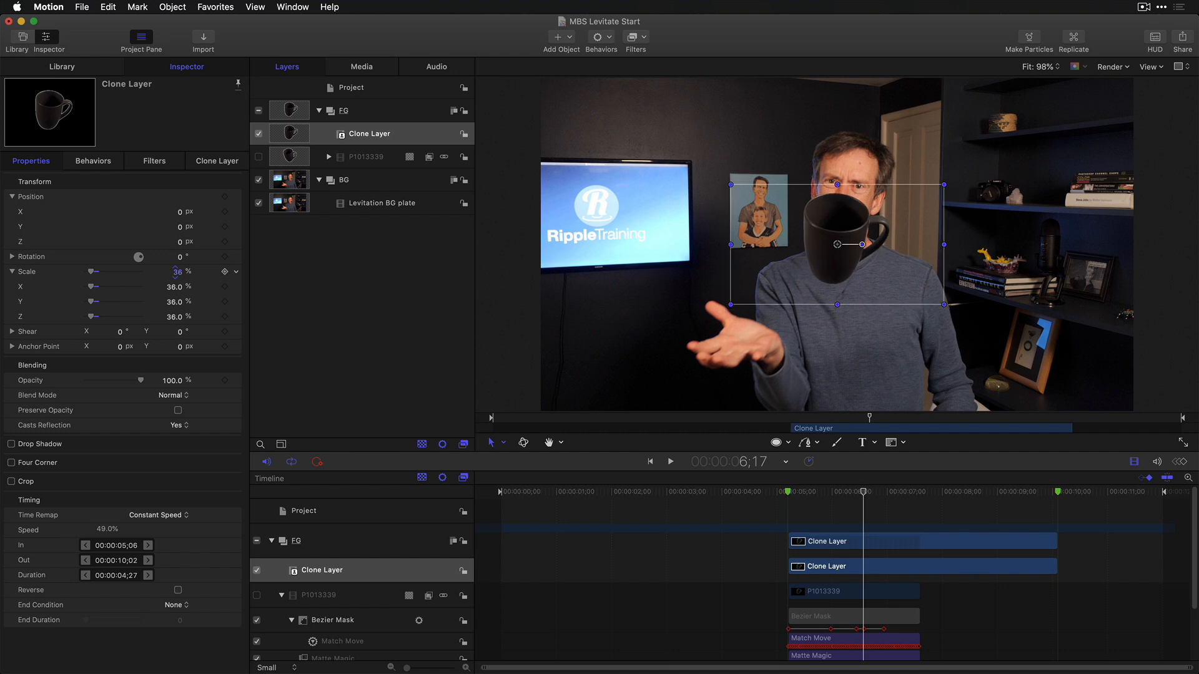
drag(831, 263, 740, 300)
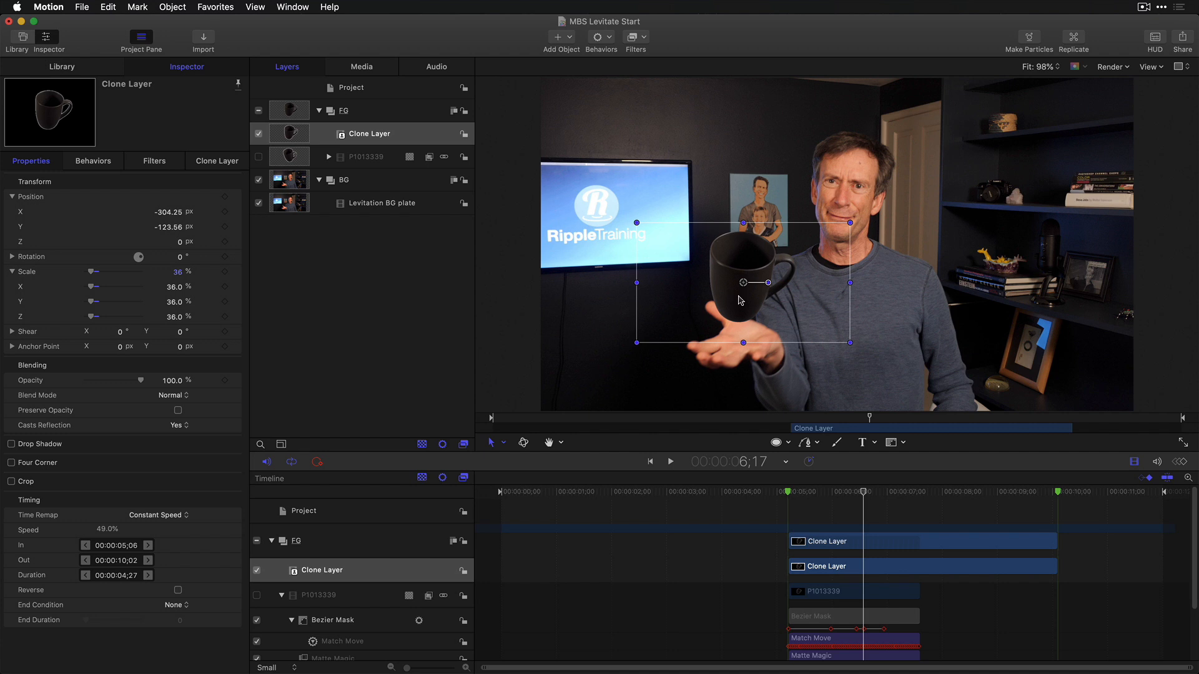
drag(870, 417, 855, 420)
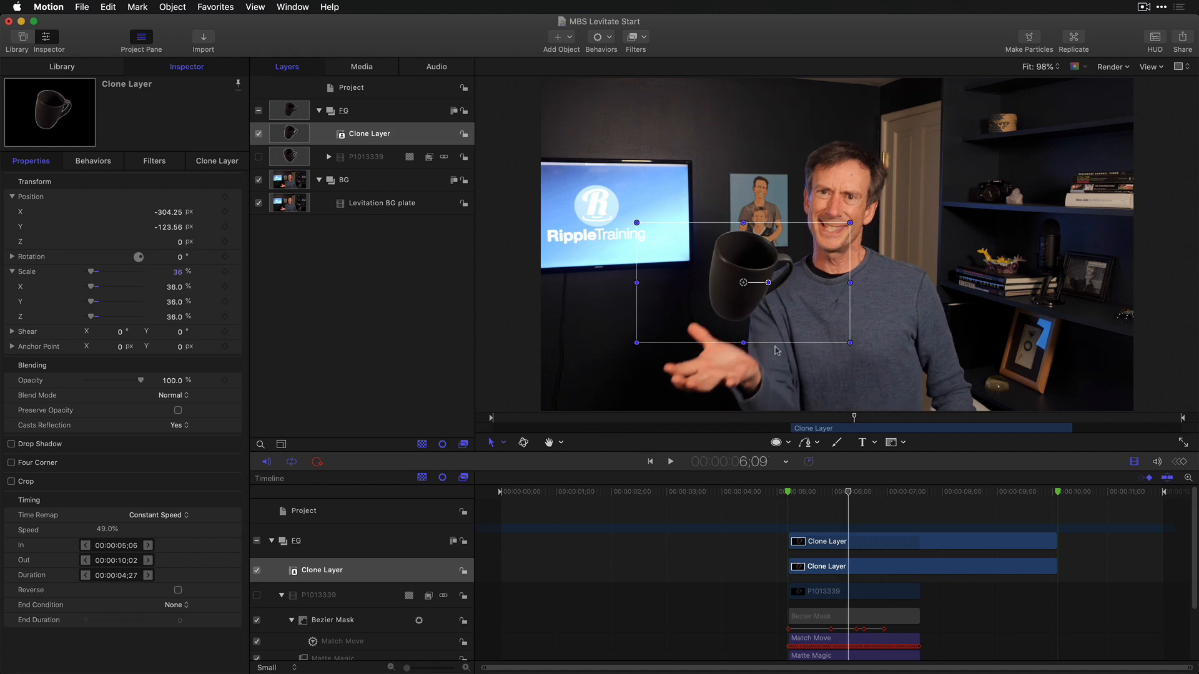
drag(739, 296, 718, 313)
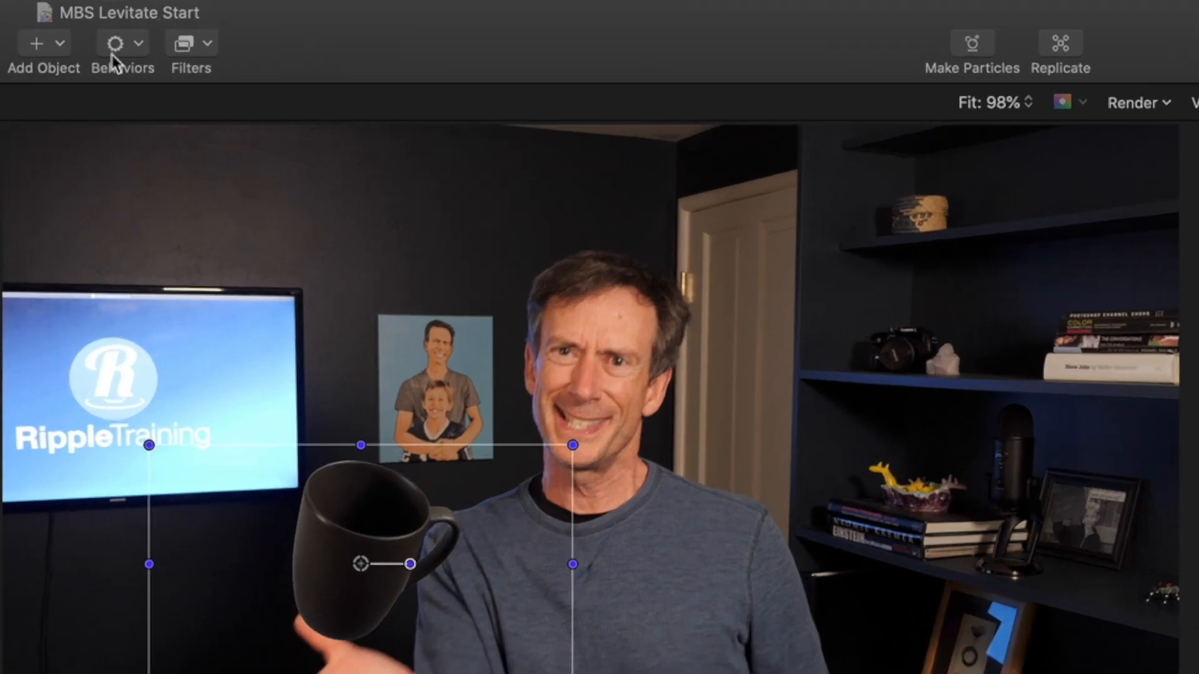
- Add a Match Move behavior to the Clone Layer, use the Levitation BG plate as source, and place its tracker on the hand's edge beneath the mug
click(597, 39)
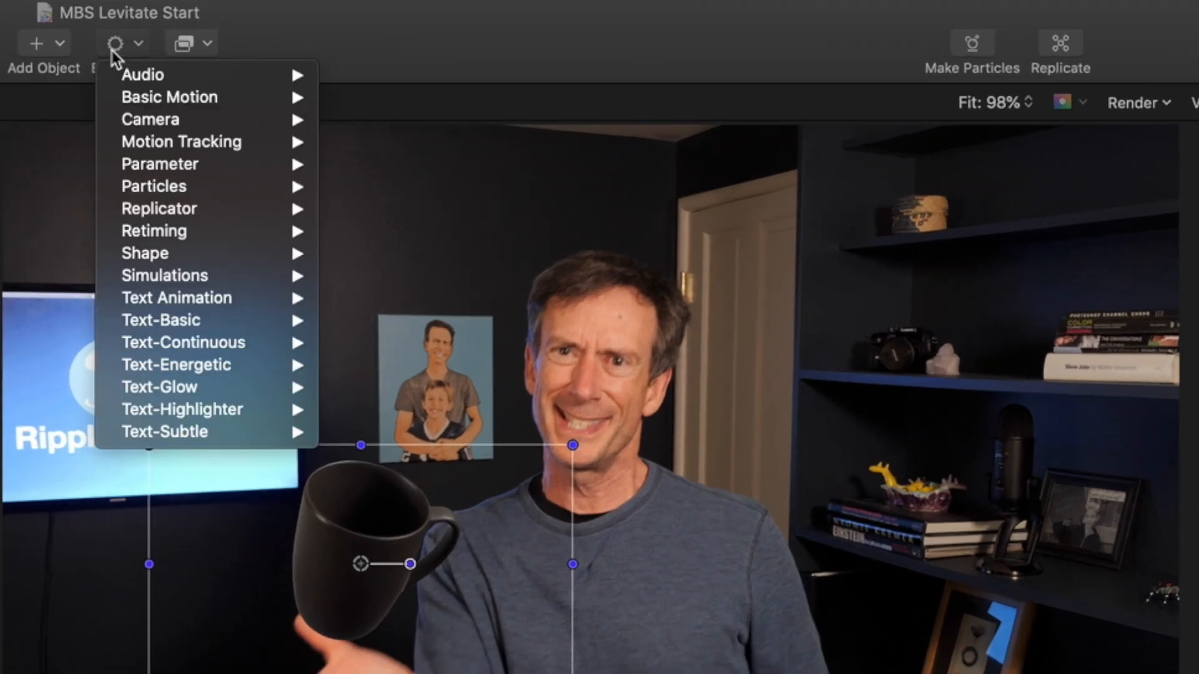
mouse_move(166, 141)
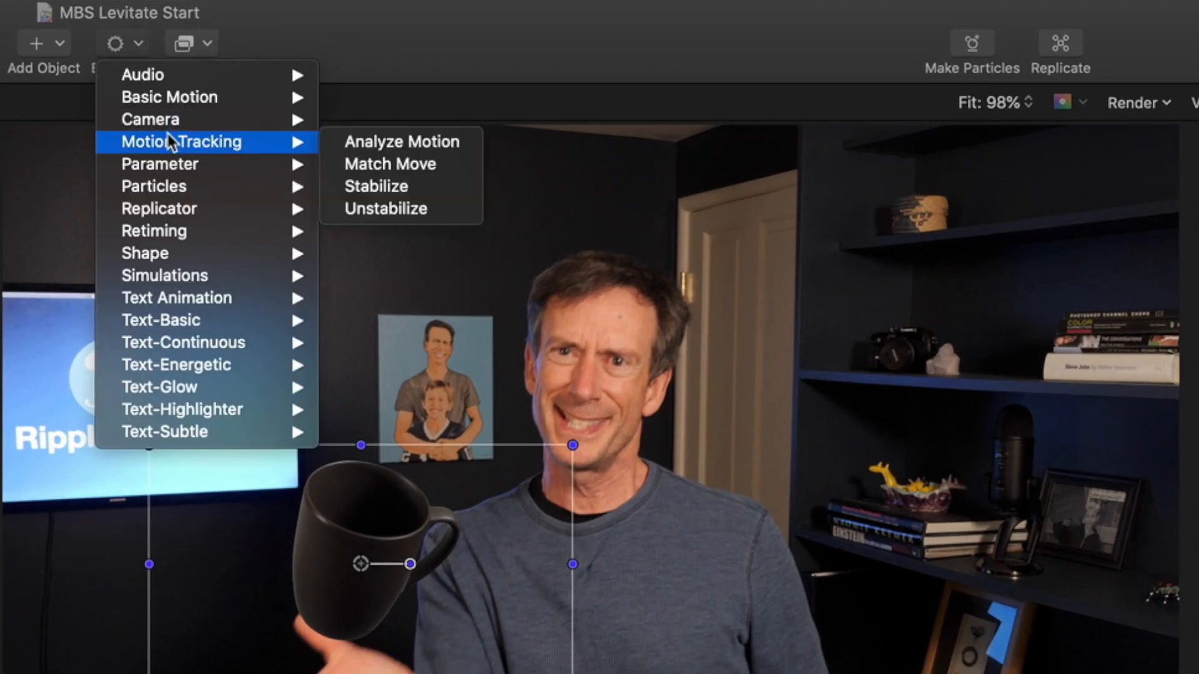
click(399, 165)
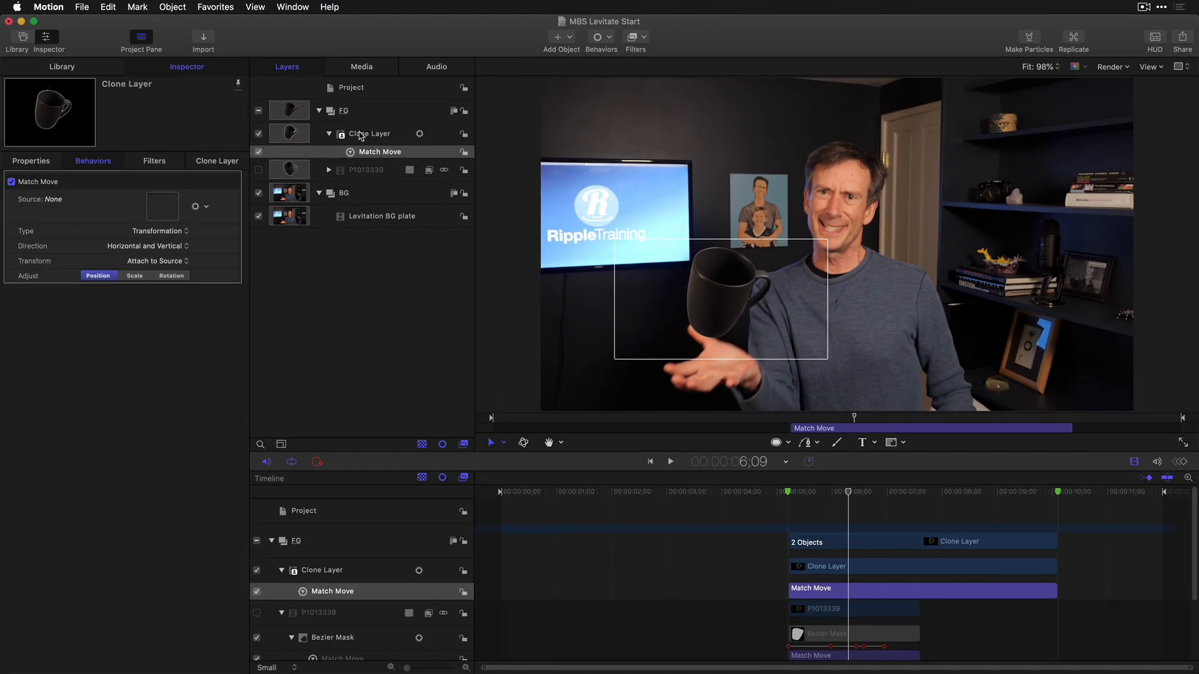
drag(342, 223, 167, 213)
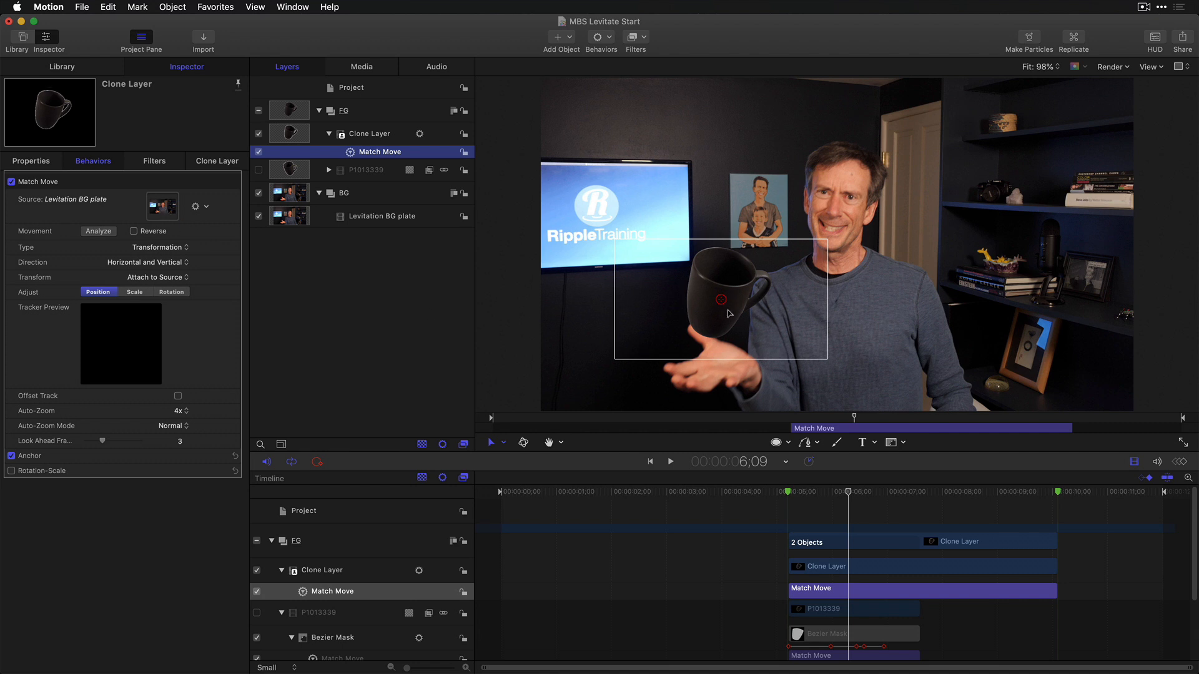
drag(723, 304, 711, 329)
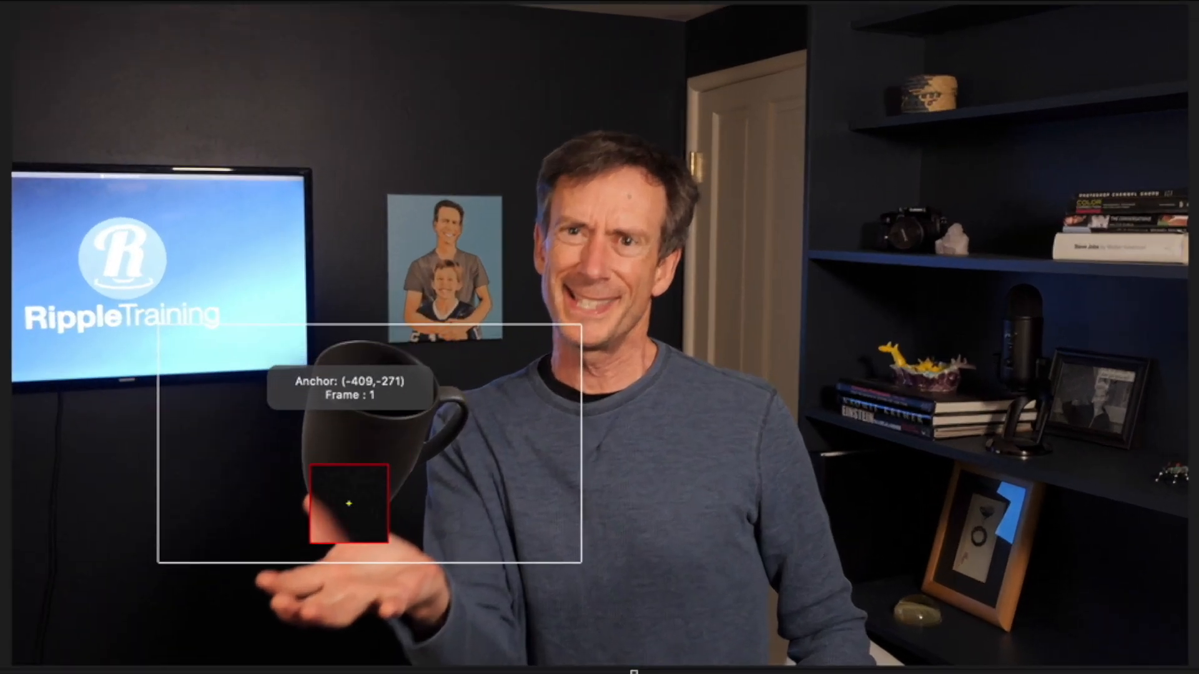
drag(349, 503, 302, 502)
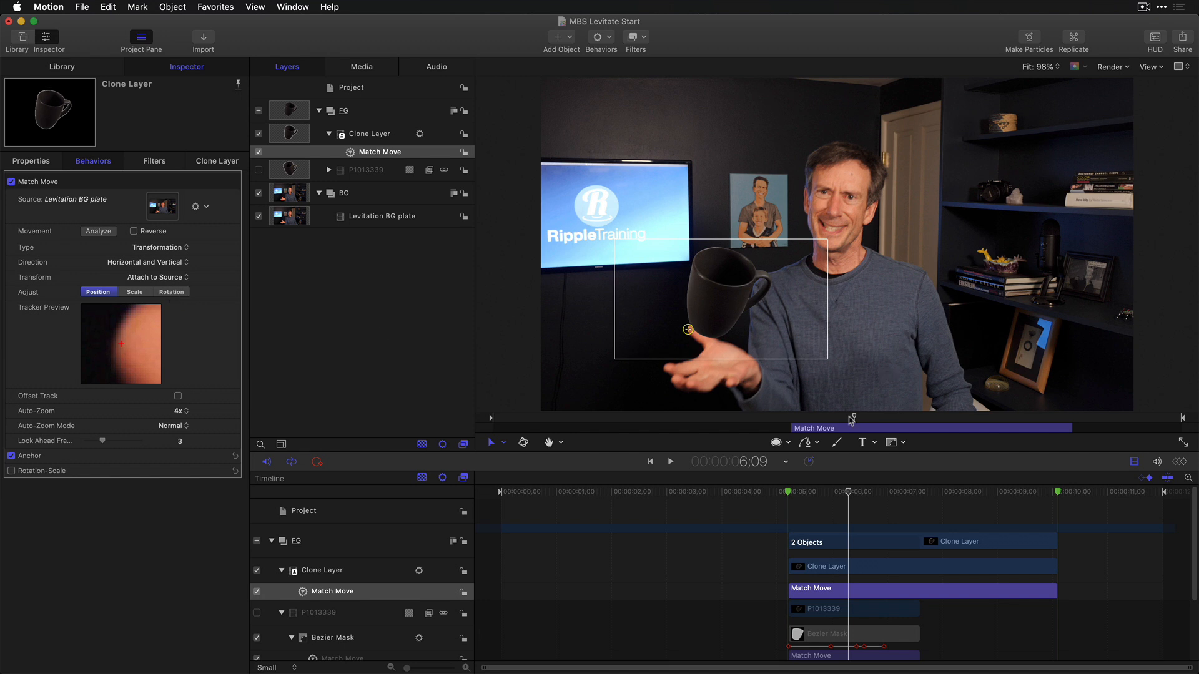
- Trim the Match Move to start at 6;09 and end shortly before the Clone Layer does, then analyze the hand's motion
key(i)
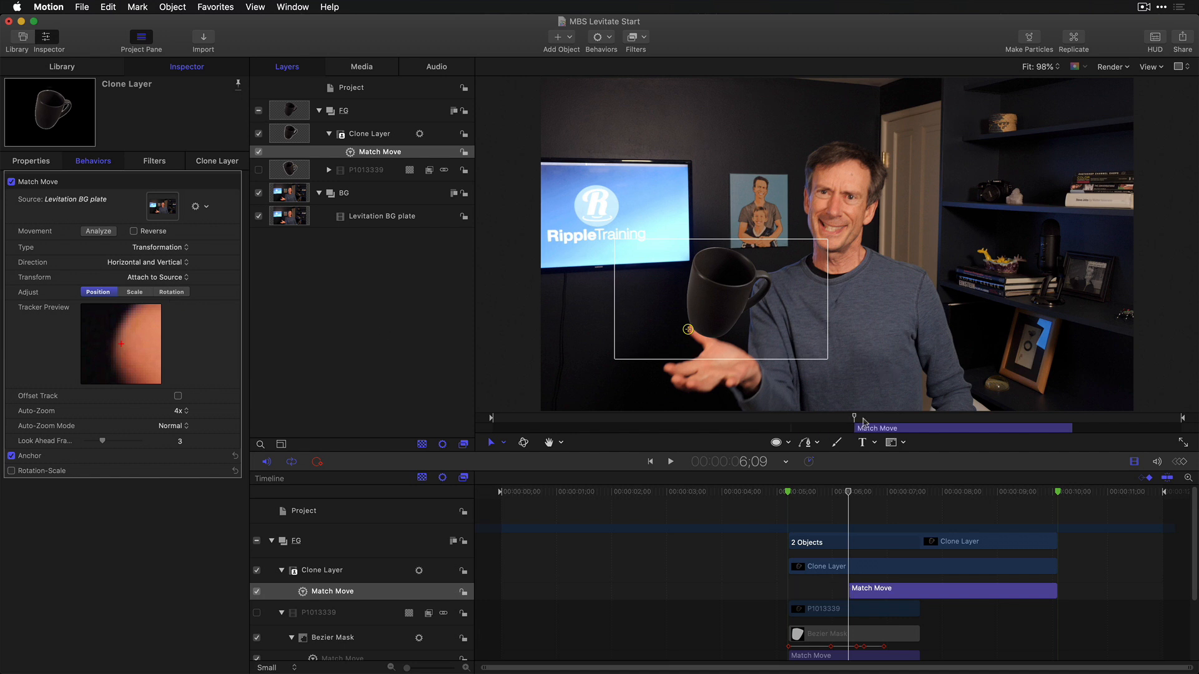
drag(879, 419, 1043, 417)
key(o)
key(shift+i)
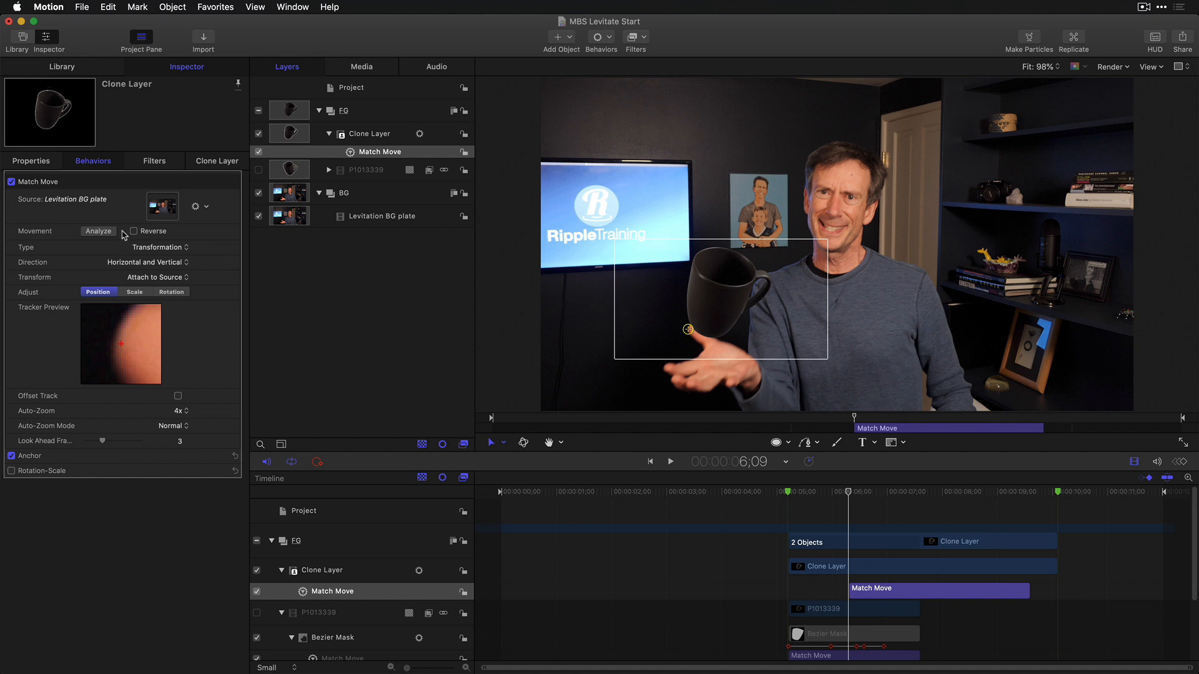
click(98, 232)
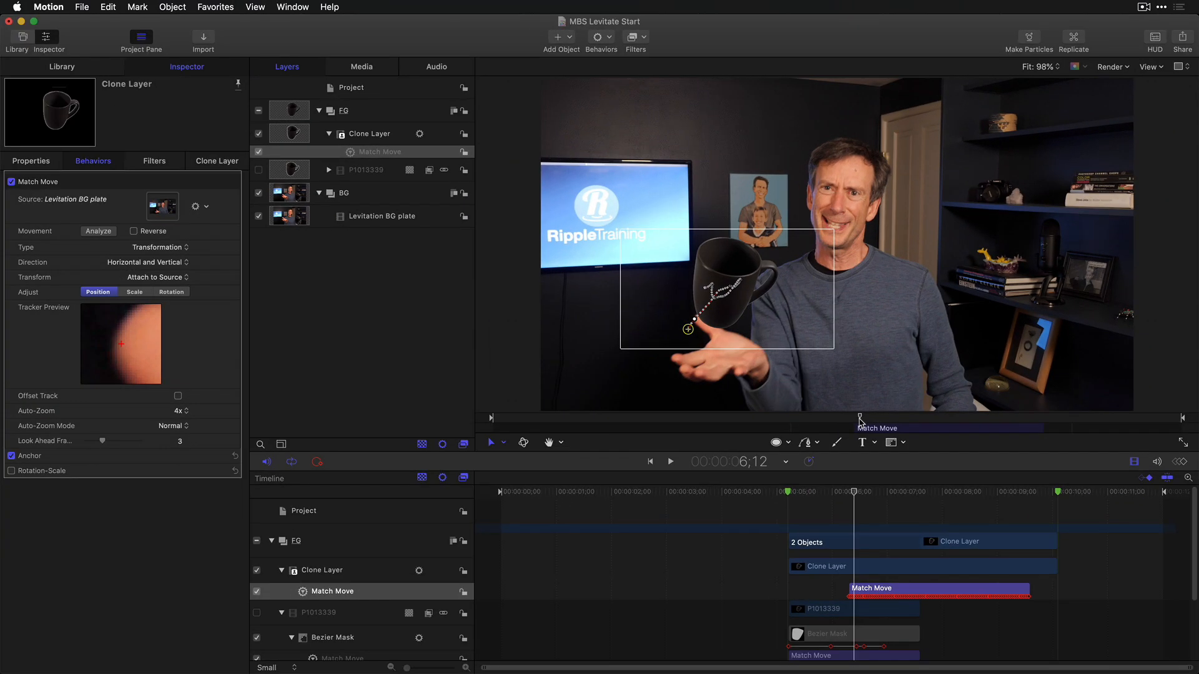
- Scrub and play back the composite from the start of the Match Move to check how the mug follows the hand
drag(860, 421, 858, 421)
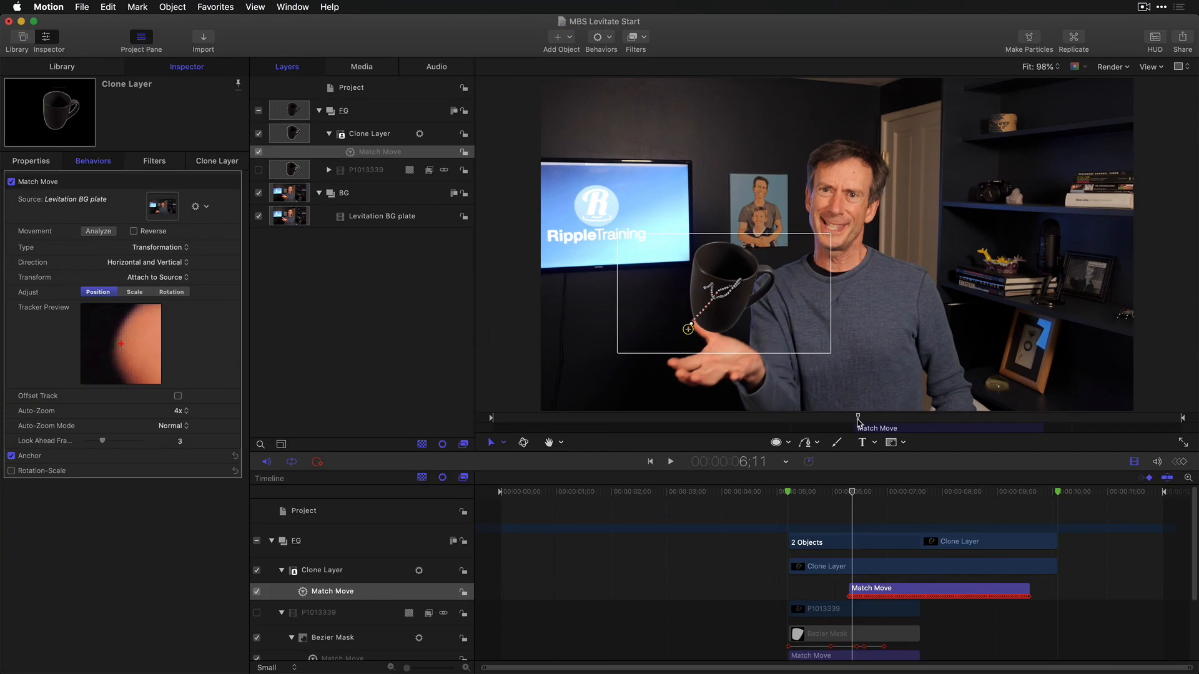
key(space)
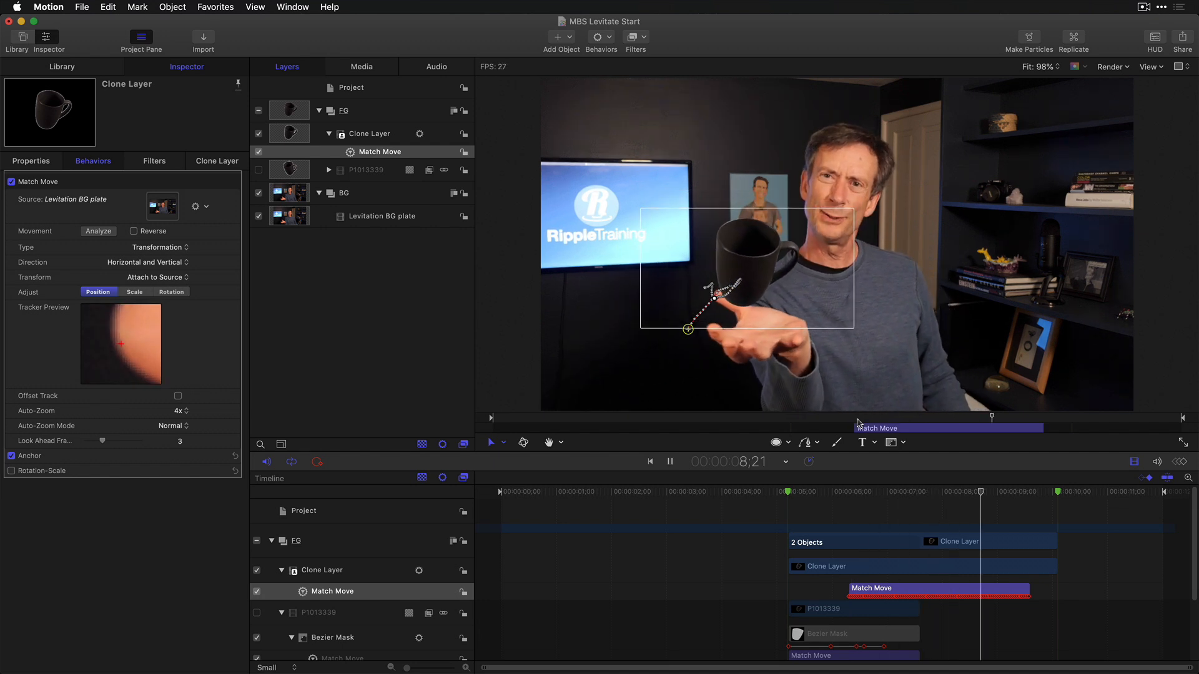
click(929, 422)
- Keyframe the FG group's Position at 6;09, then at 5;14 move the group below the frame to X -118.92, Y -725.39
drag(928, 422, 858, 425)
click(375, 134)
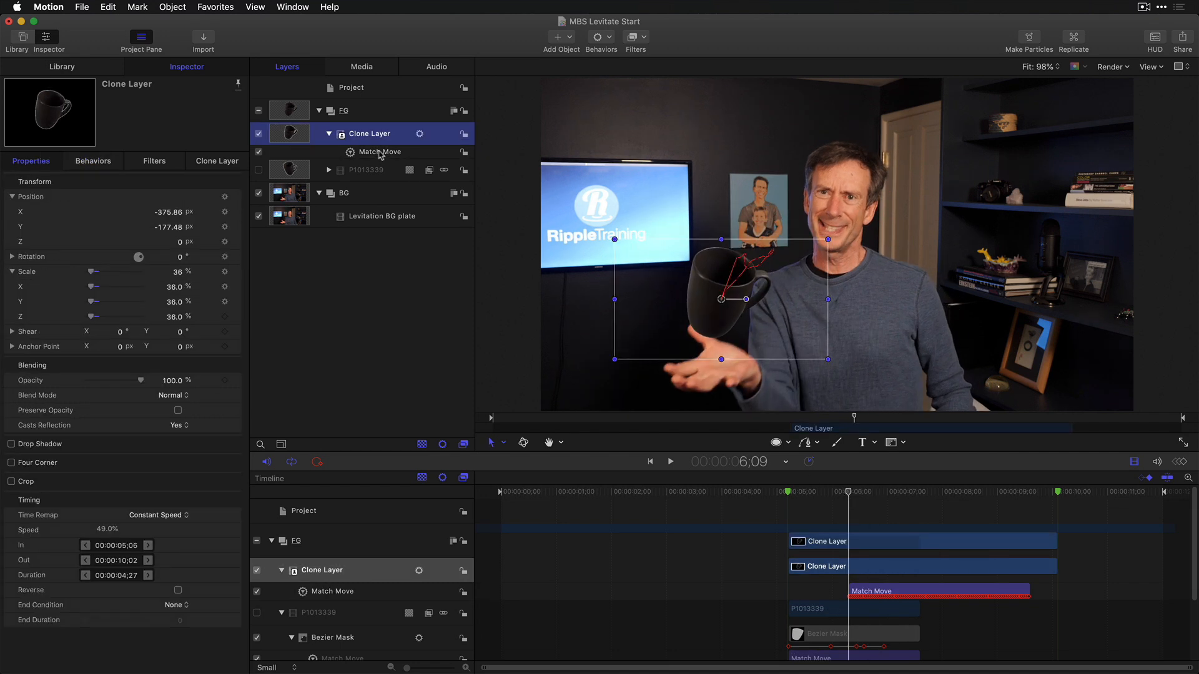
click(386, 116)
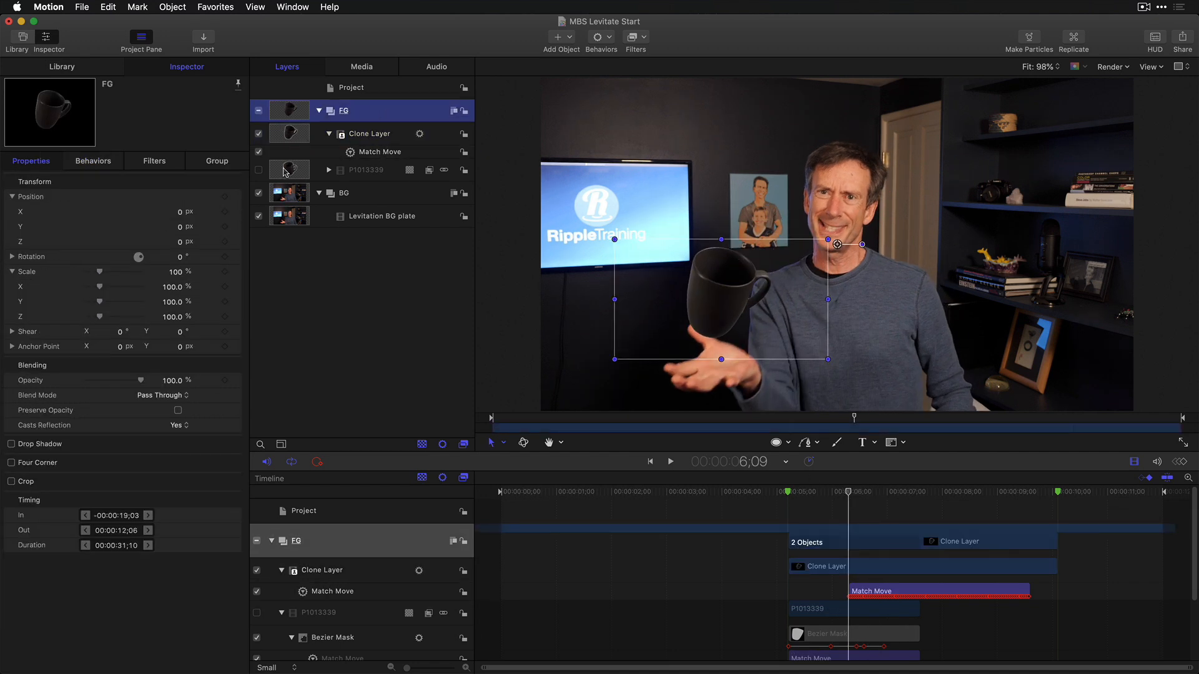
click(225, 198)
drag(854, 420, 806, 426)
drag(735, 294, 699, 517)
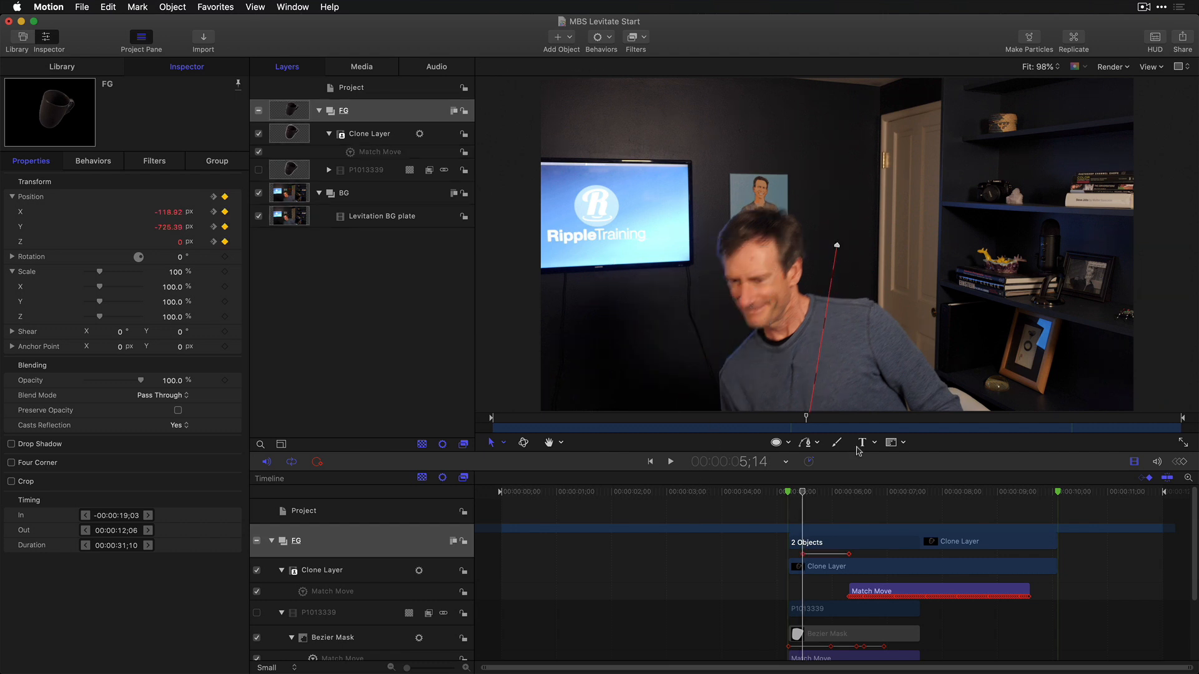
- Play back the composite from 5;14 to check the mug's rise into the frame
key(space)
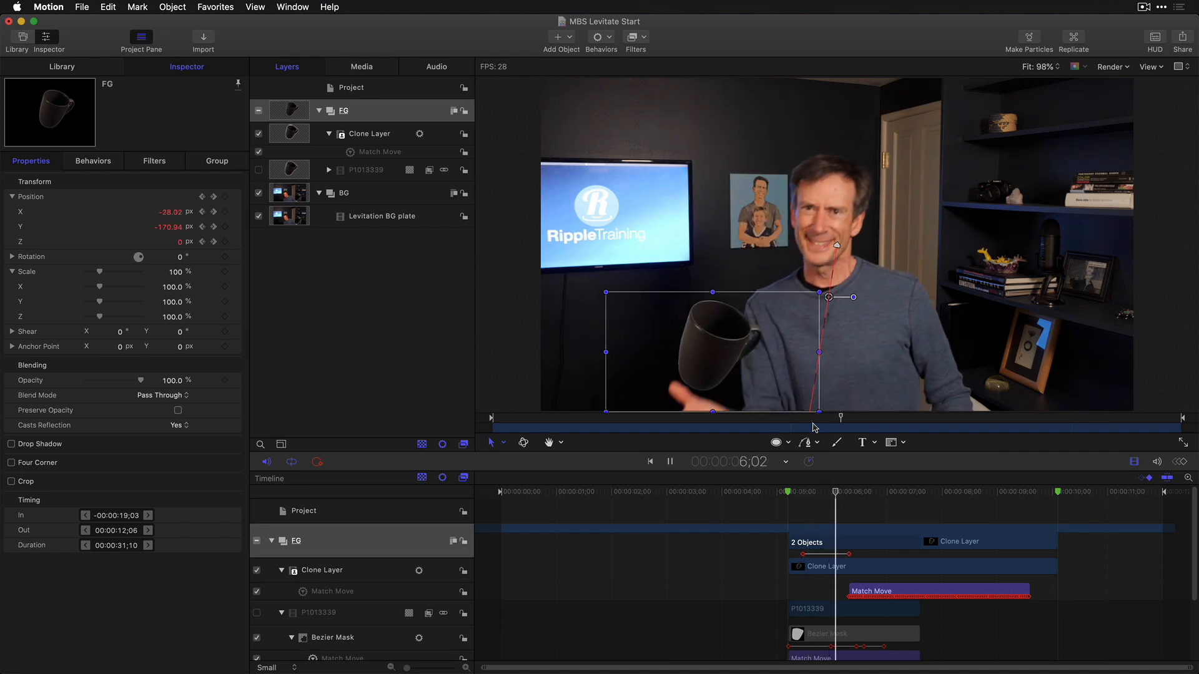
key(space)
click(806, 421)
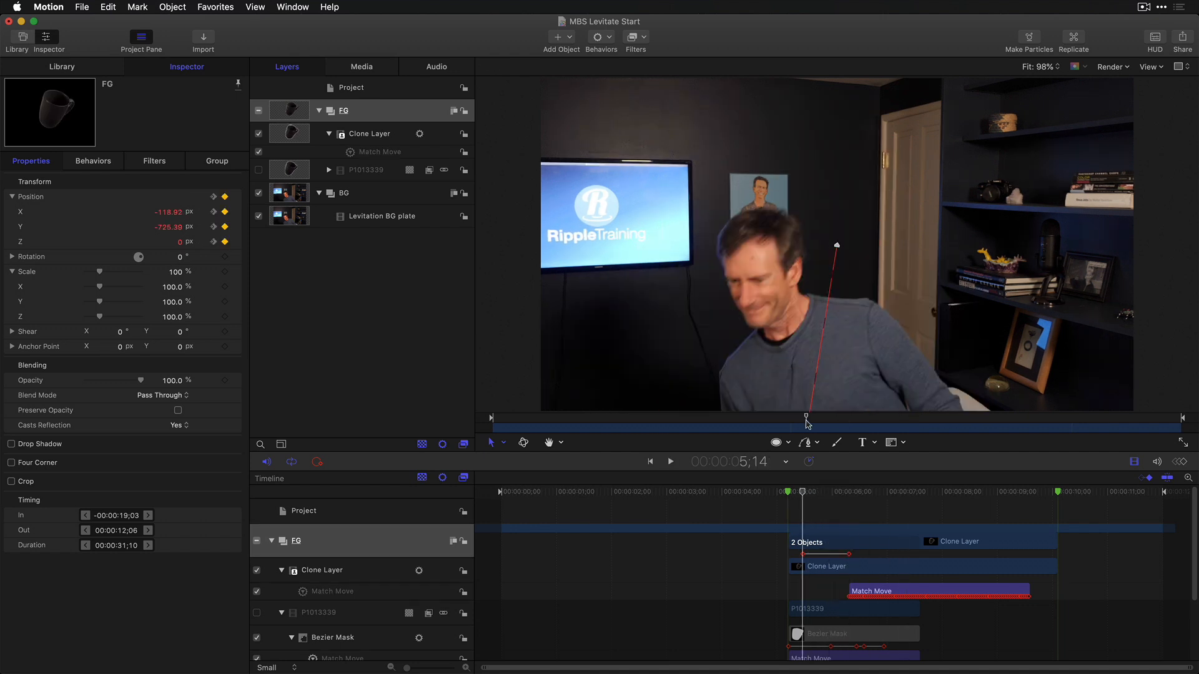
key(space)
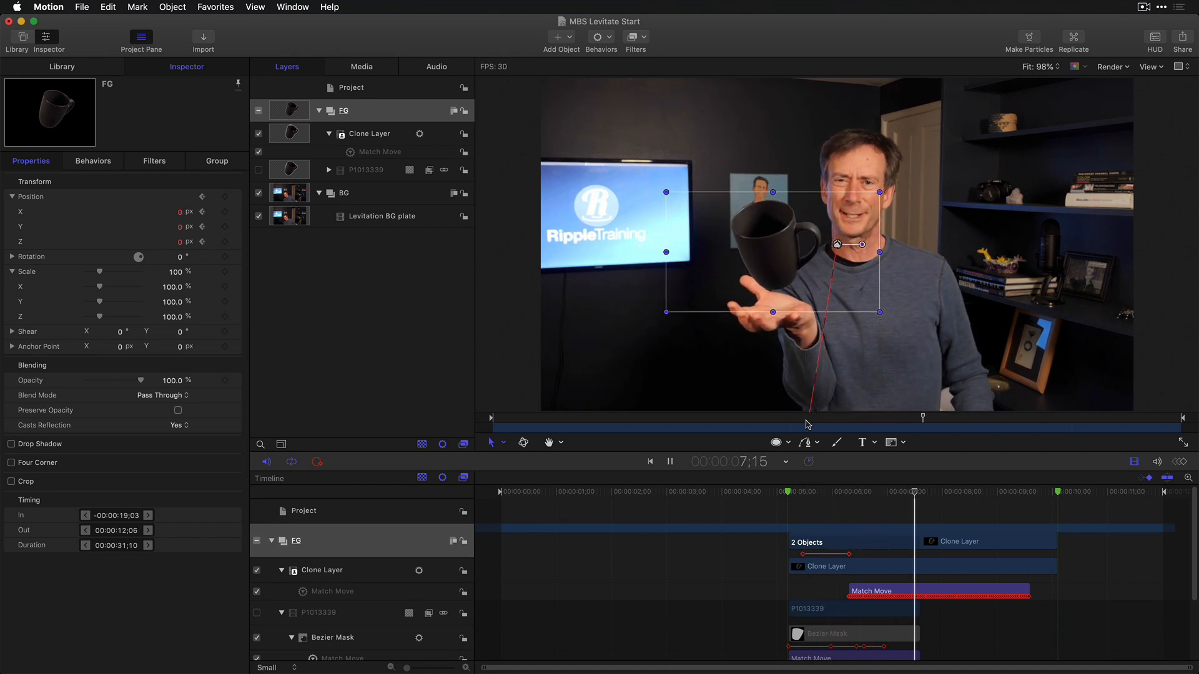
key(space)
- Keyframe the FG group's Position at 8;02, set it to X 211, Y 36, Z 1010.18 at 8;27, and play back the move
drag(1042, 417, 956, 432)
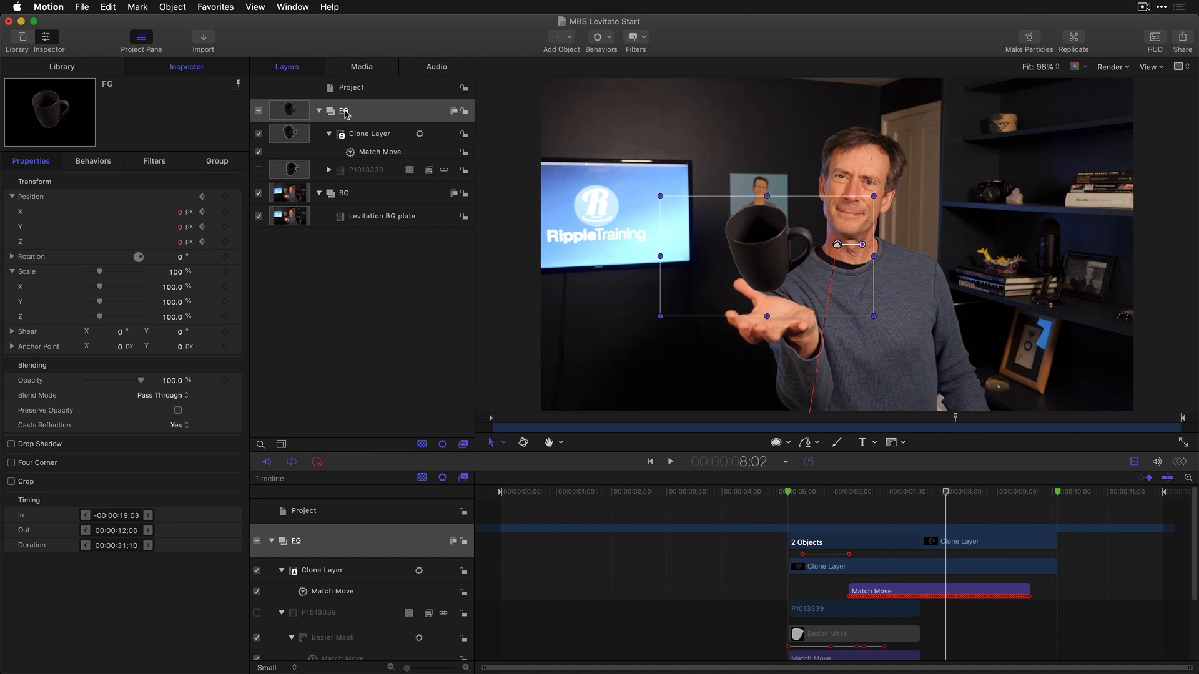
click(224, 243)
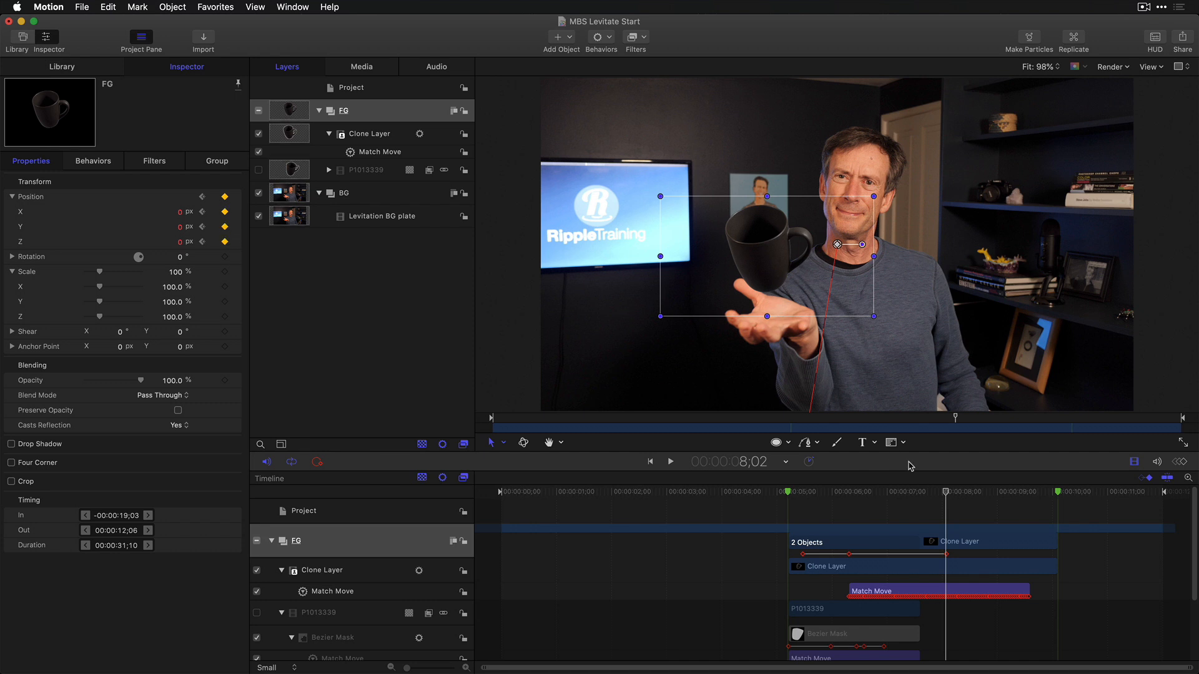
drag(957, 420, 1004, 418)
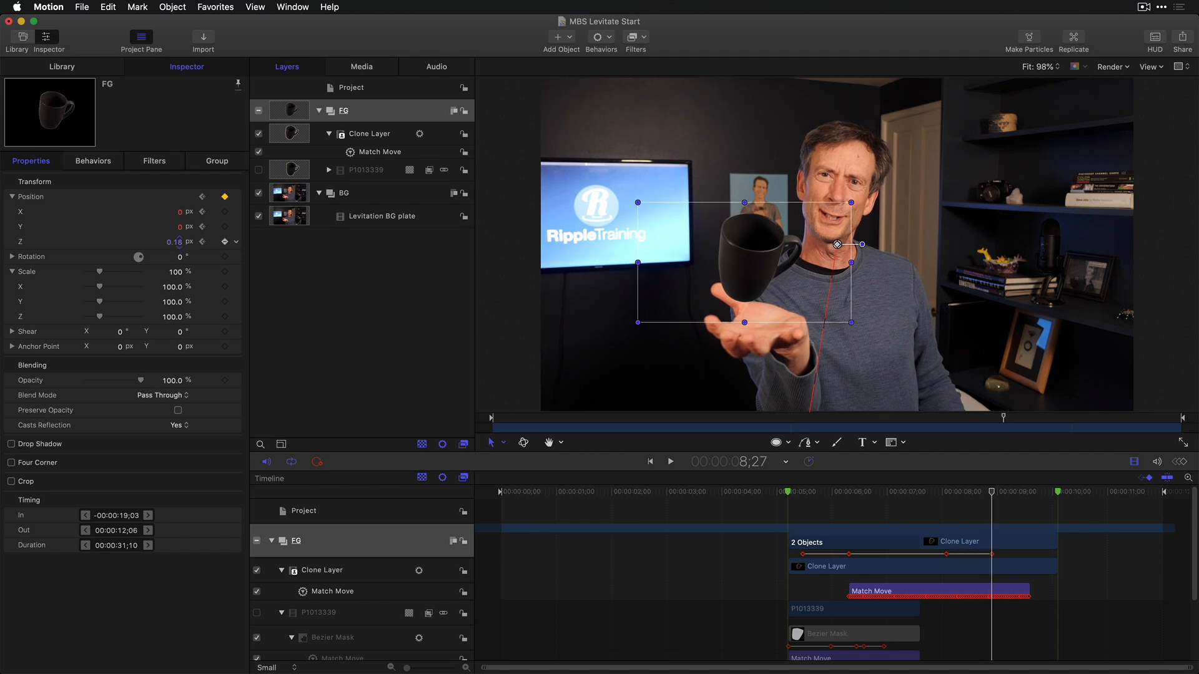
drag(179, 241, 290, 266)
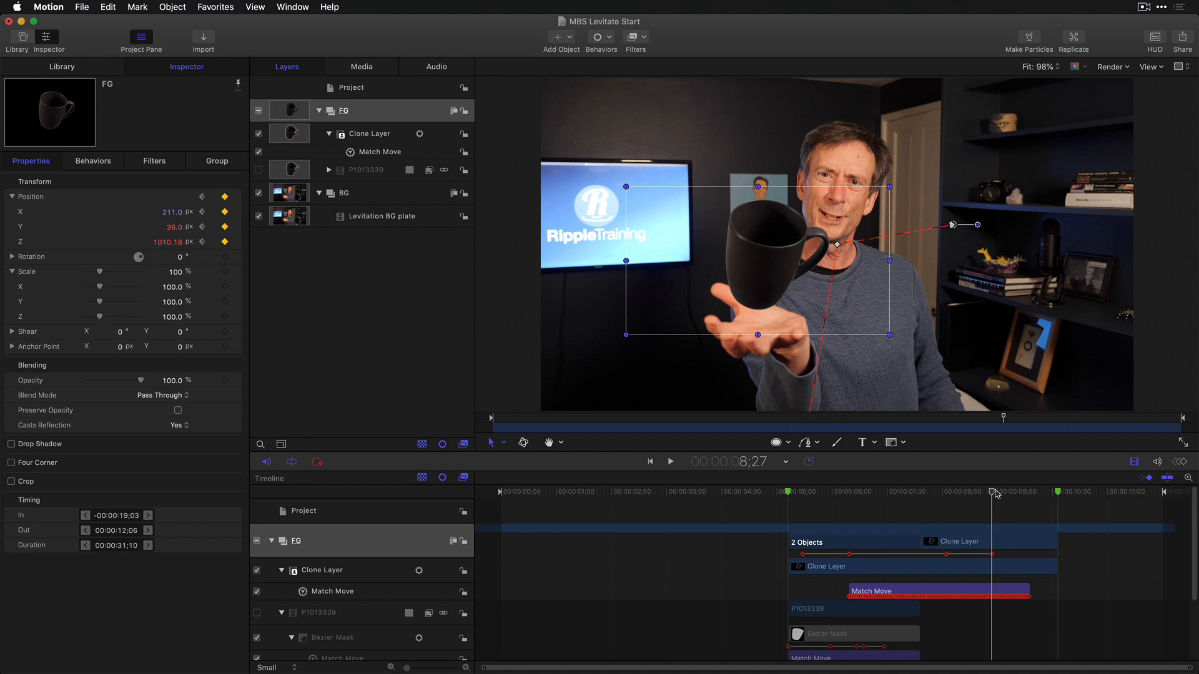
key(space)
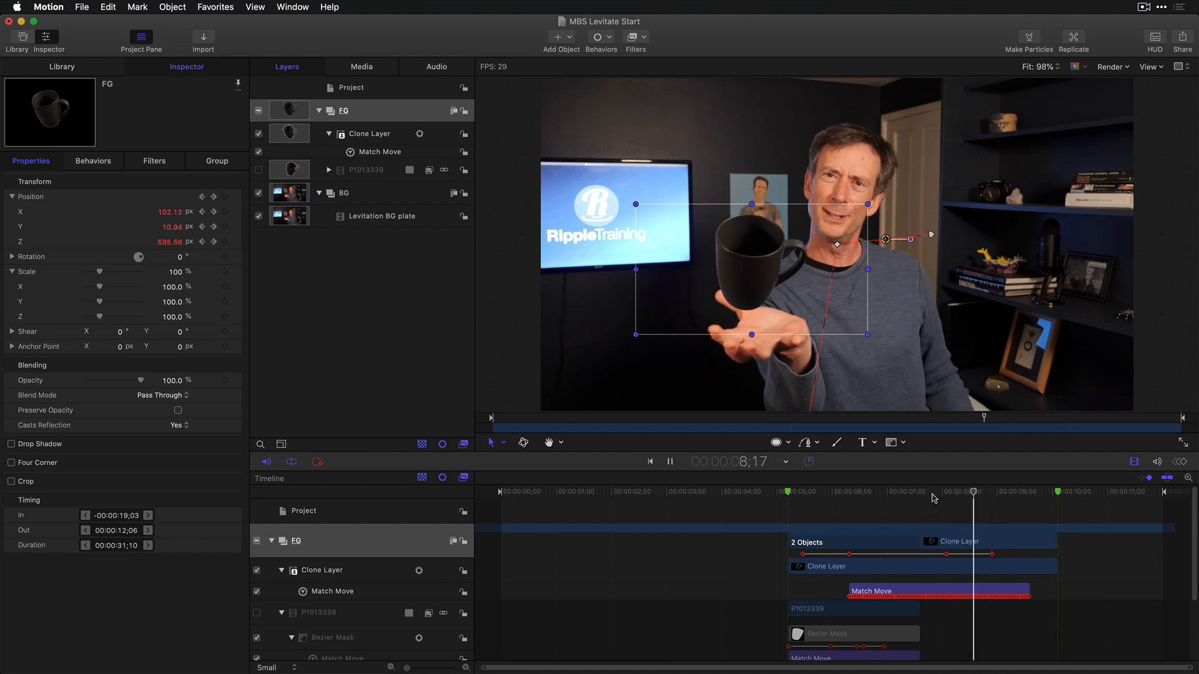
key(space)
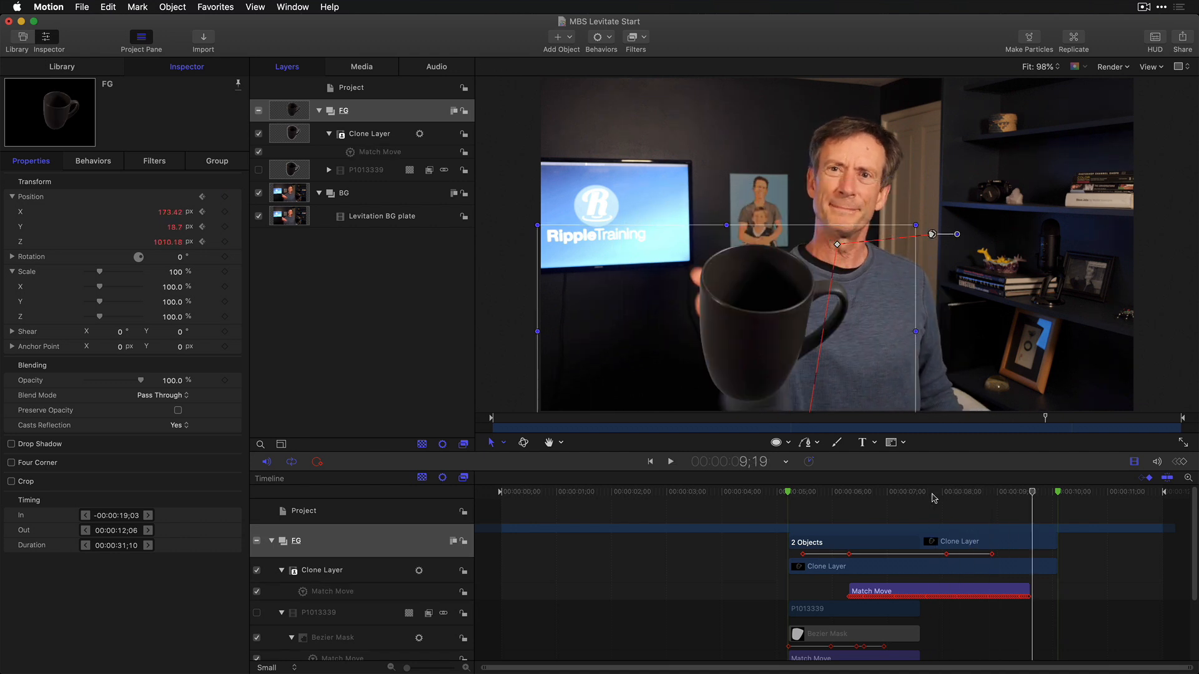
- Show the keyframe editor with only the FG group's Position Z curve displayed and fitted to view
key(super+8)
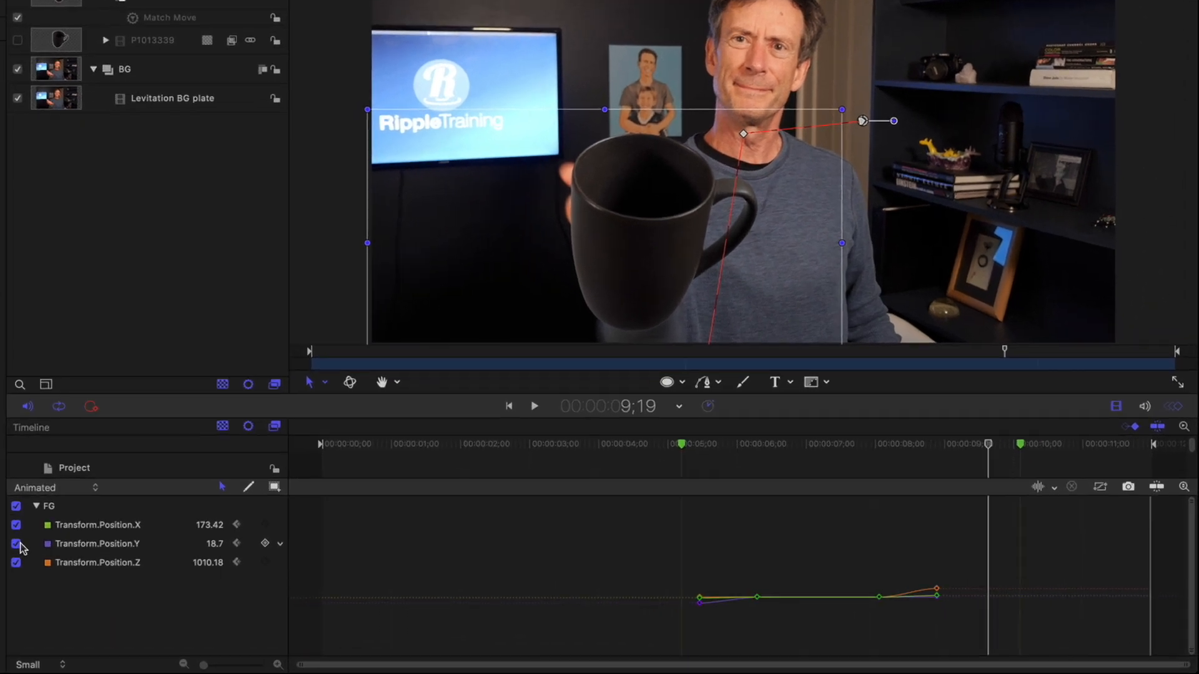
click(257, 571)
click(257, 557)
click(16, 525)
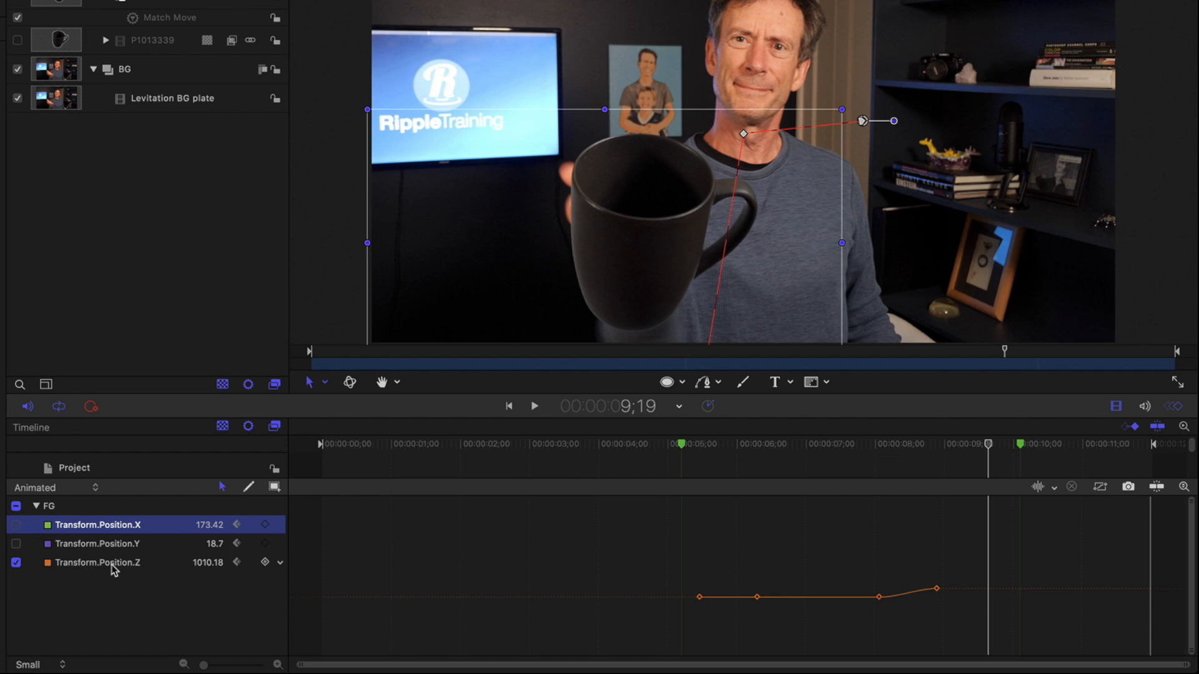
click(114, 569)
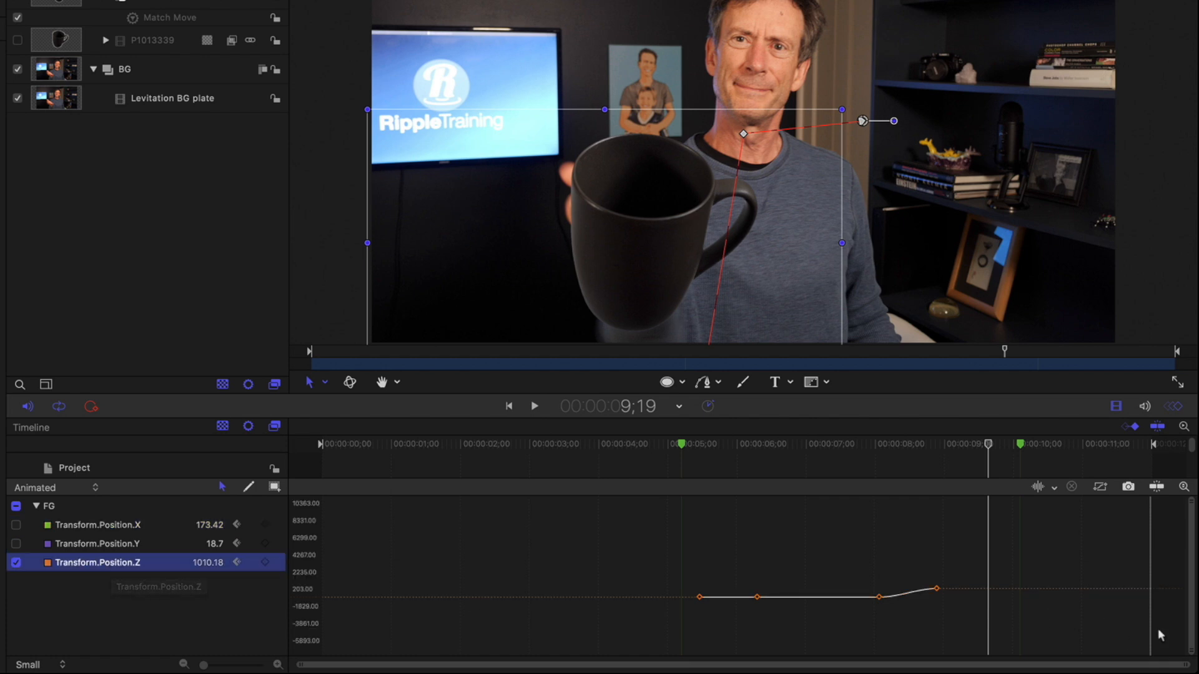
click(1183, 488)
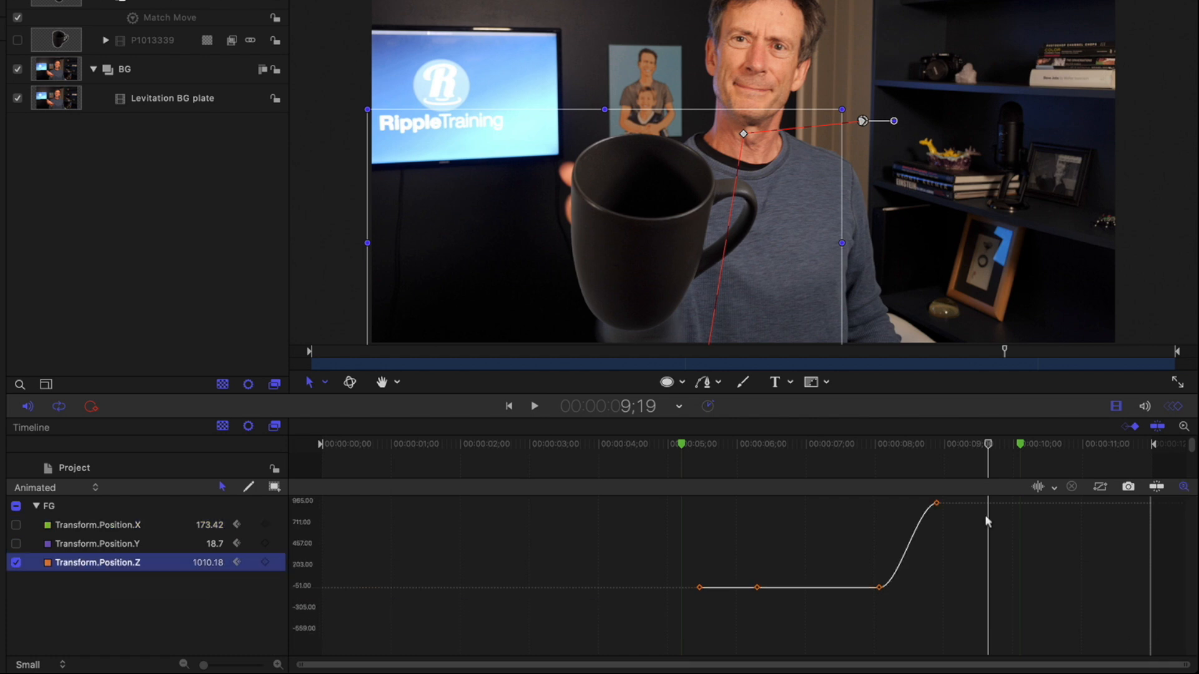
- Lengthen the Bezier handles on the last two Position Z keyframes to smooth the ease, then close the keyframe editor
click(936, 503)
drag(915, 502, 904, 508)
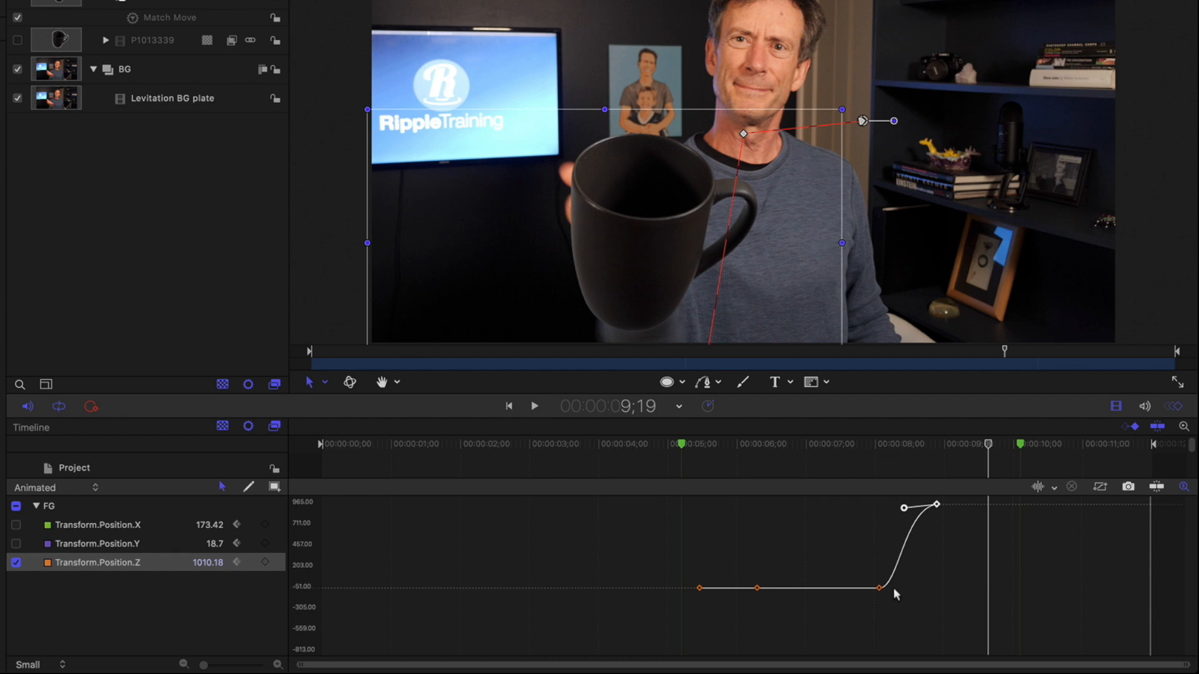
click(879, 588)
drag(901, 588, 908, 589)
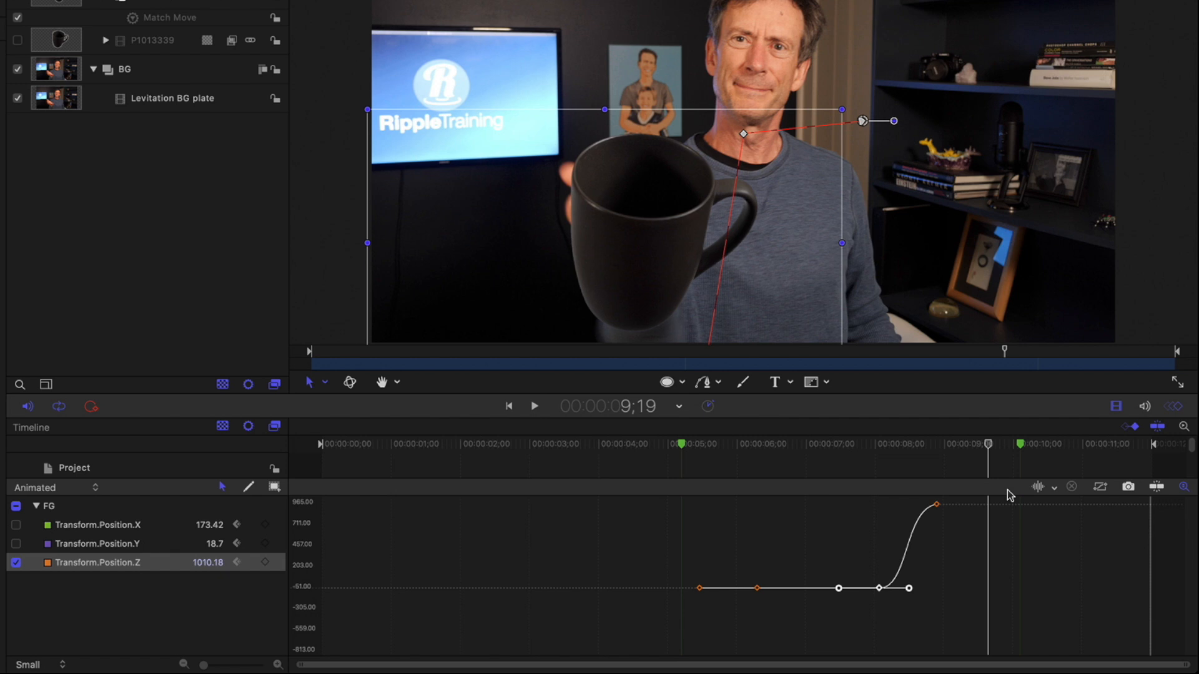
key(super+8)
- Play back the mug's move toward the camera twice, starting from about 7;23
drag(918, 445, 853, 457)
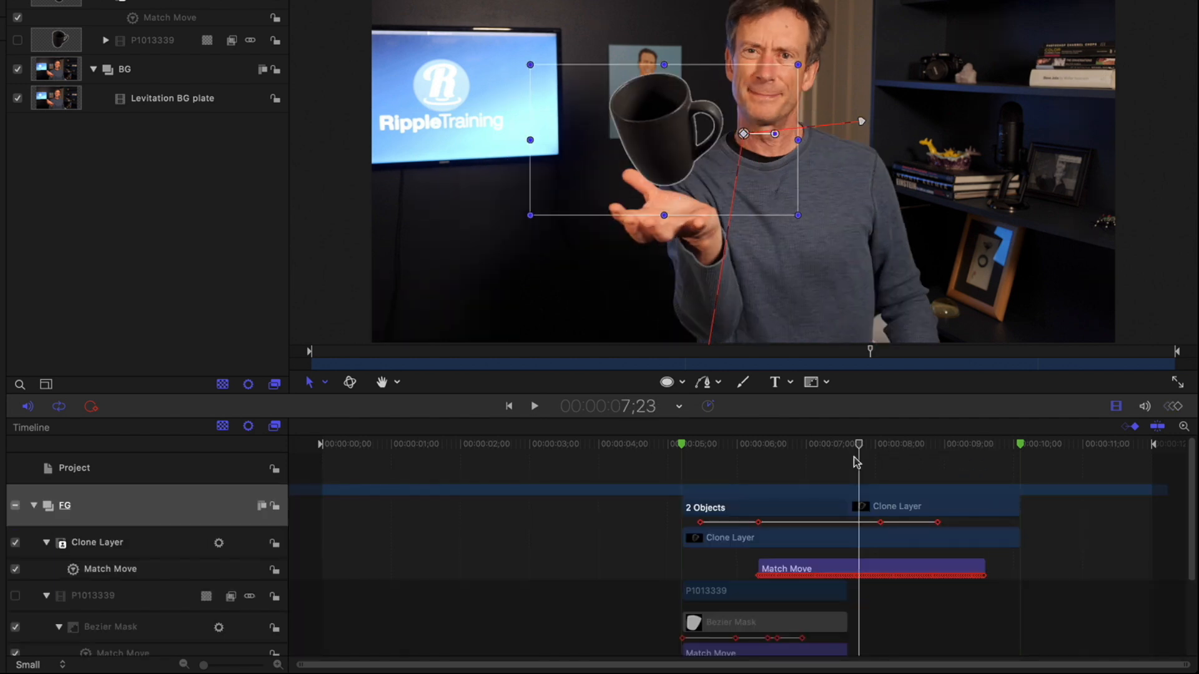
key(space)
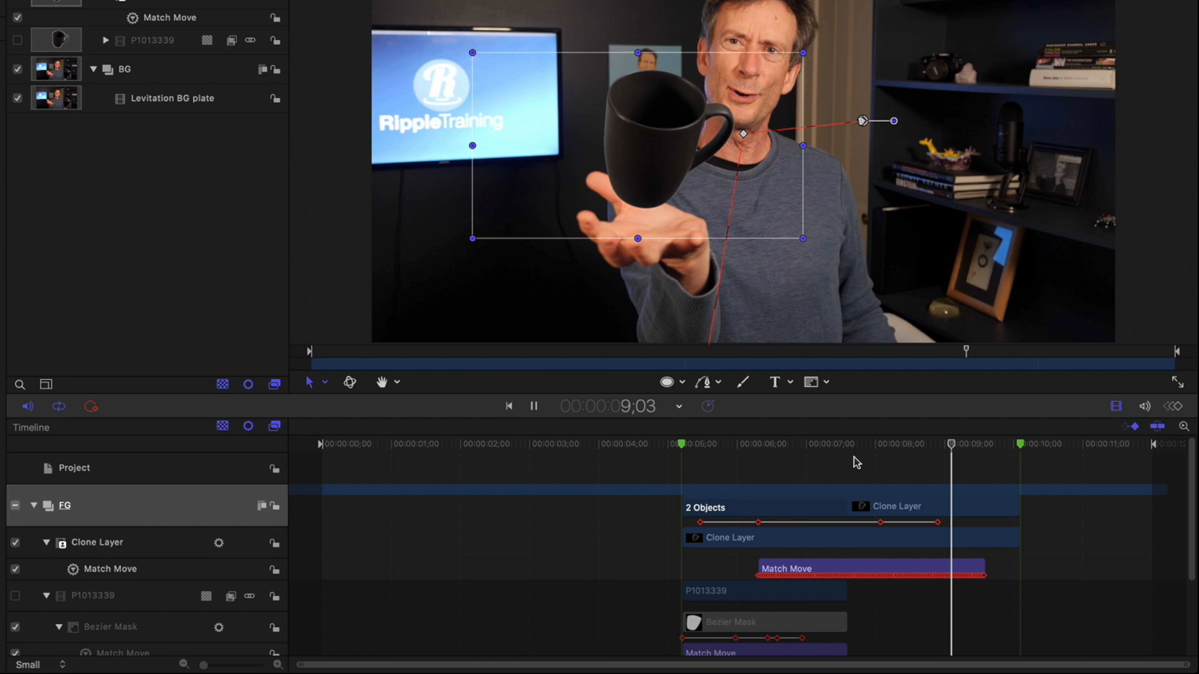
key(space)
drag(972, 451, 851, 466)
key(space)
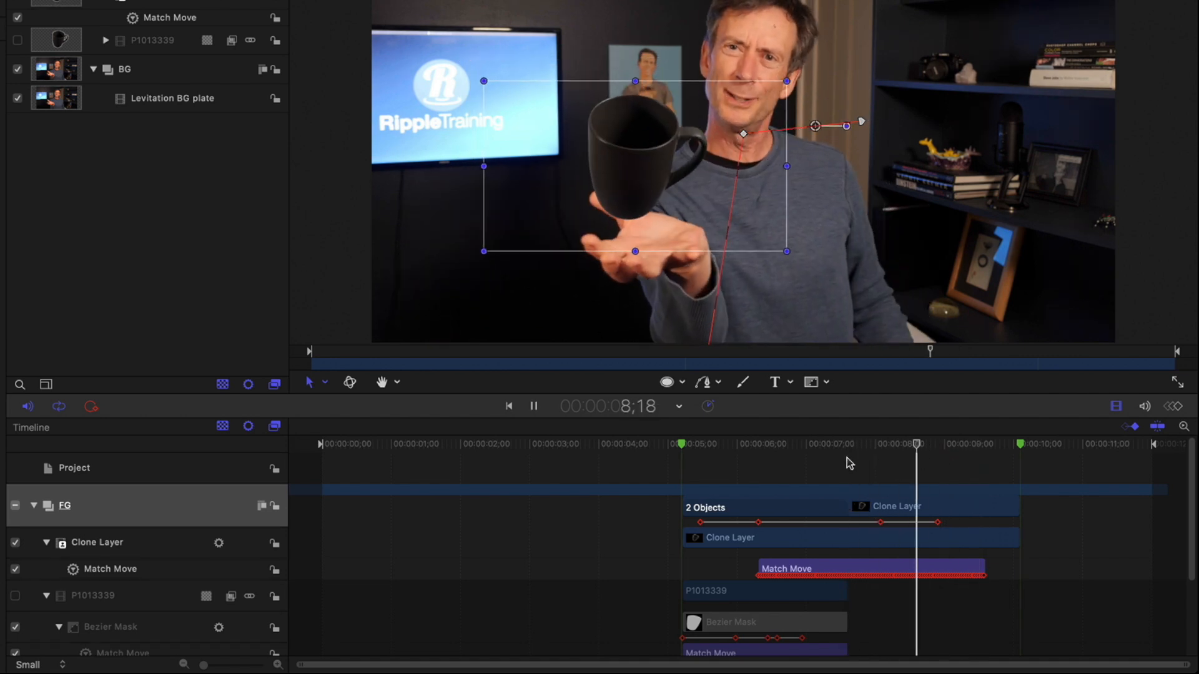
key(space)
- Shift the FG group's third Position keyframe earlier so the forward move starts sooner, and play back the result
drag(880, 522, 853, 523)
click(843, 445)
key(space)
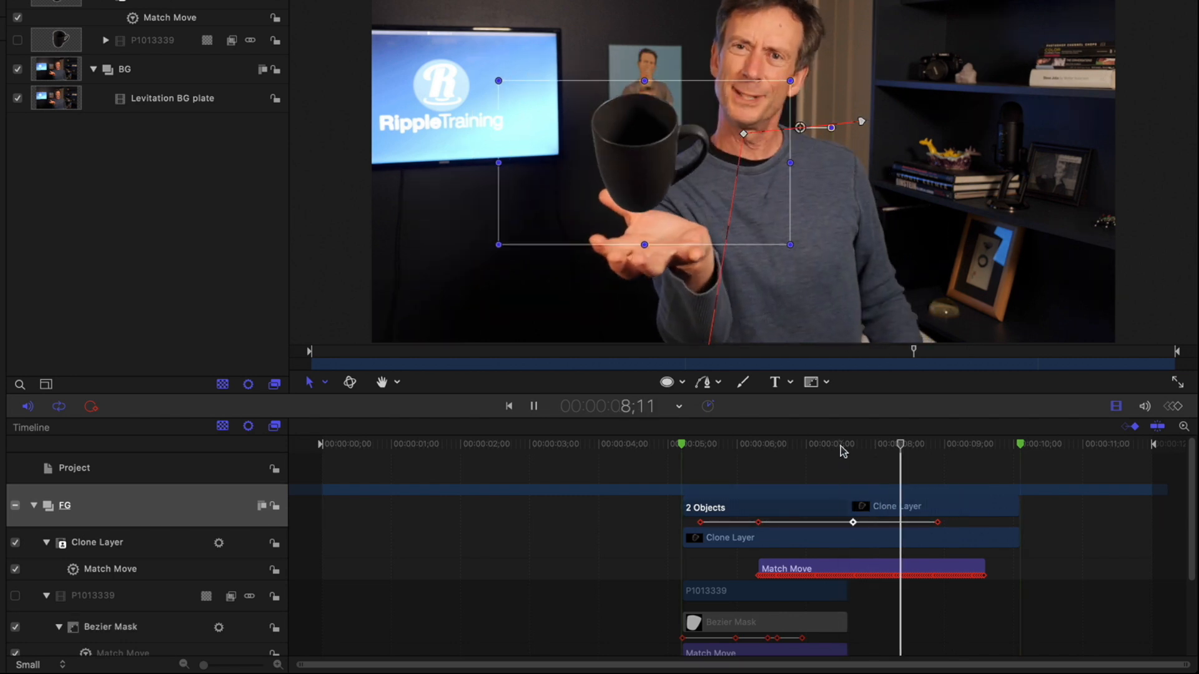
key(space)
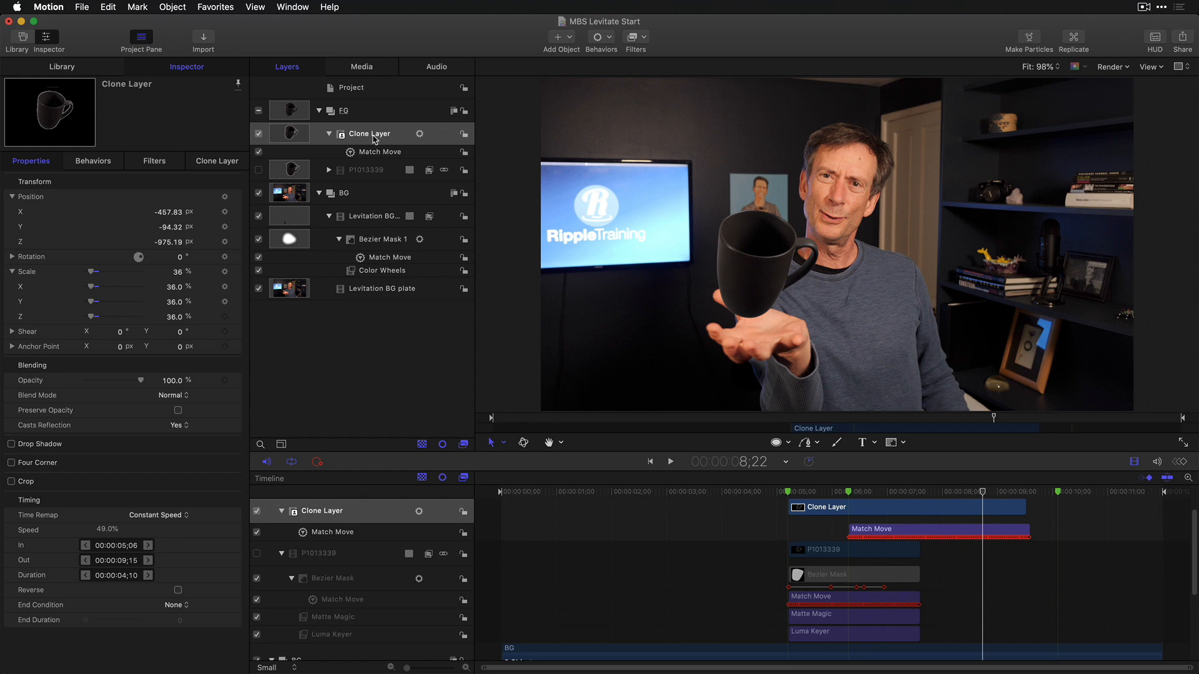
- Add the Bad TV filter to the Clone Layer, starting it at 8;22 and extending its end to match the Match Move behavior
click(641, 40)
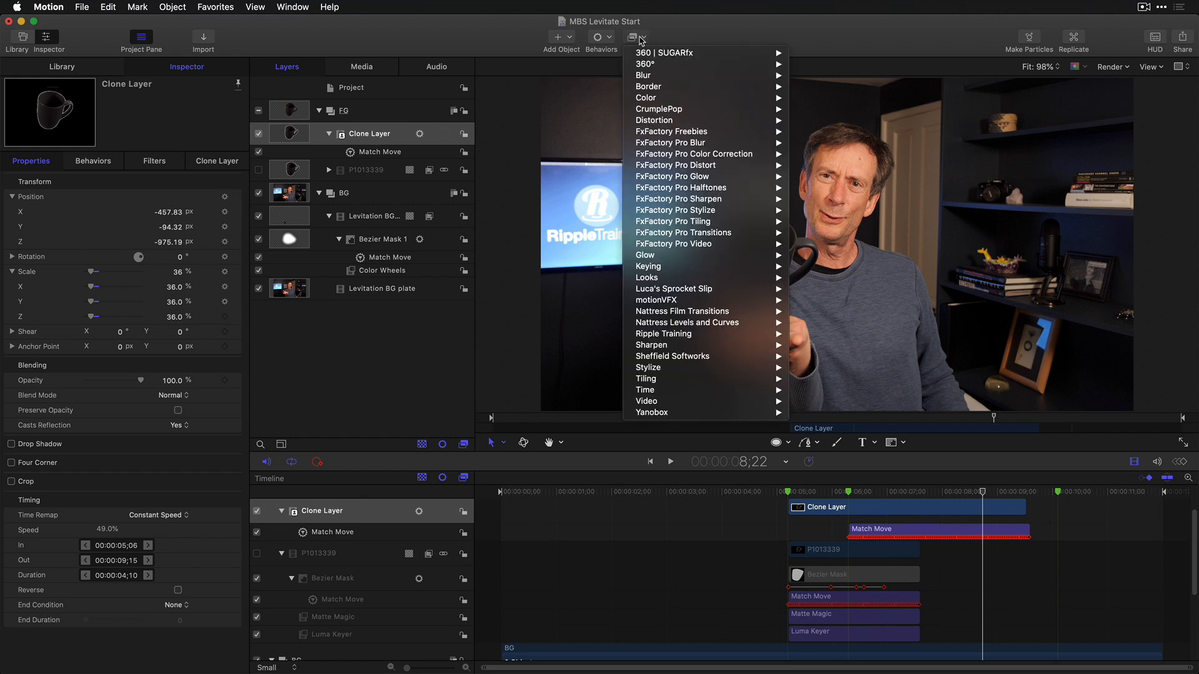
mouse_move(717, 370)
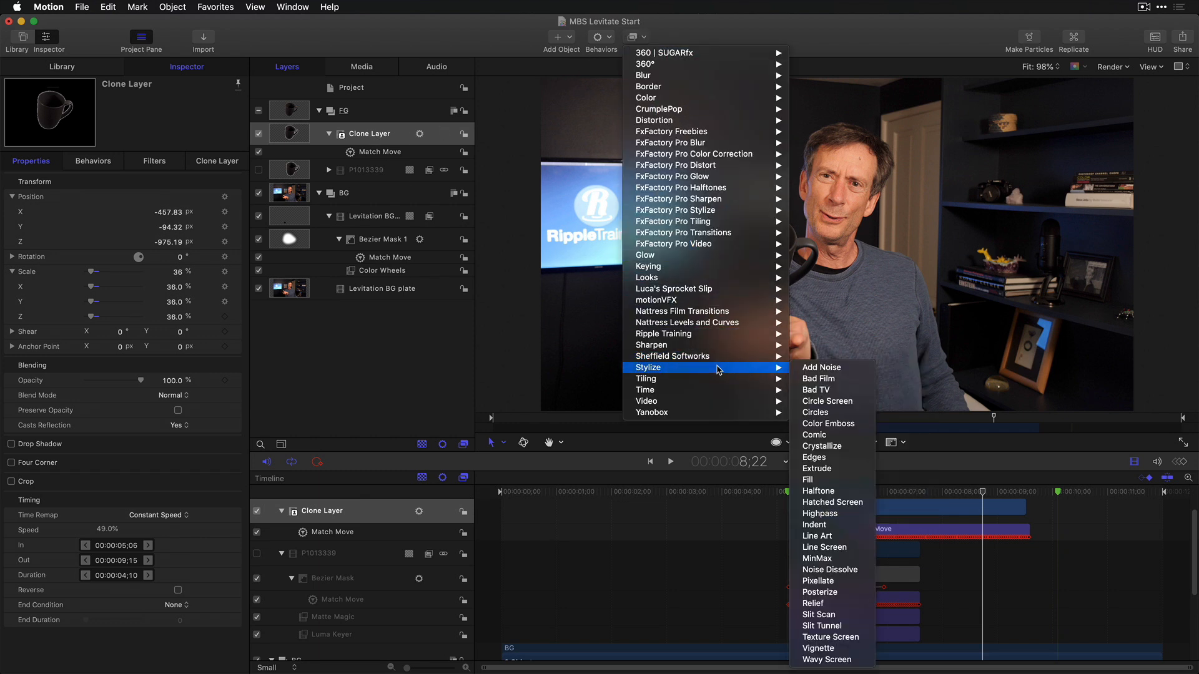
click(842, 391)
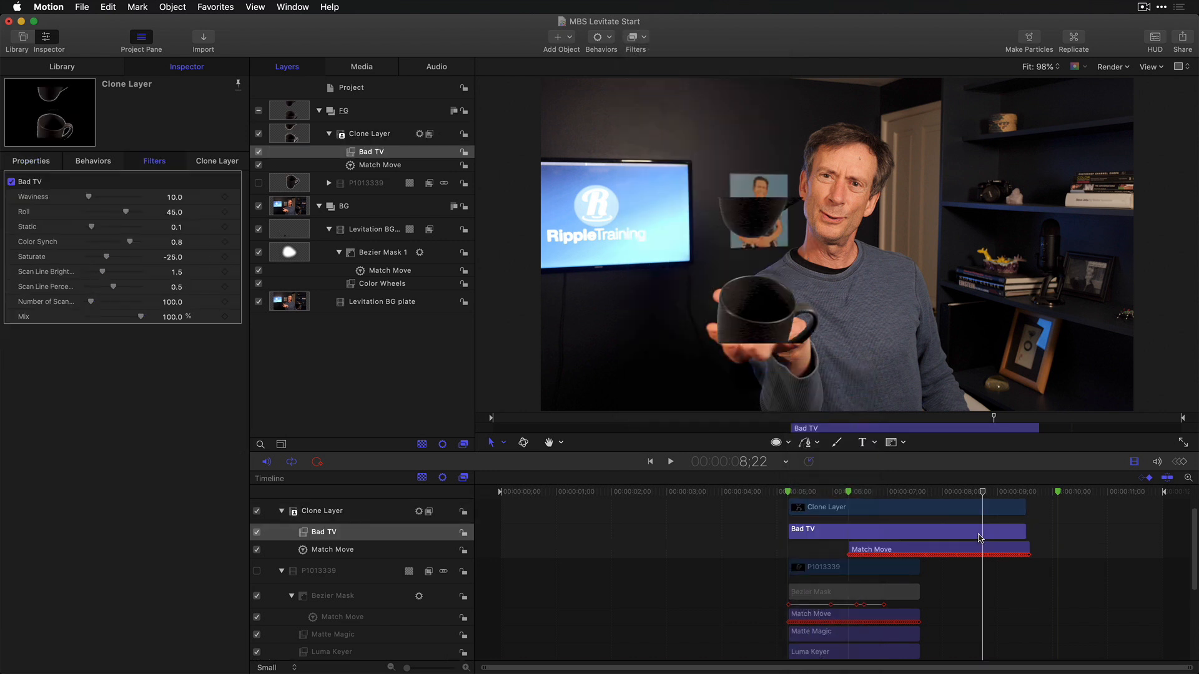
key(i)
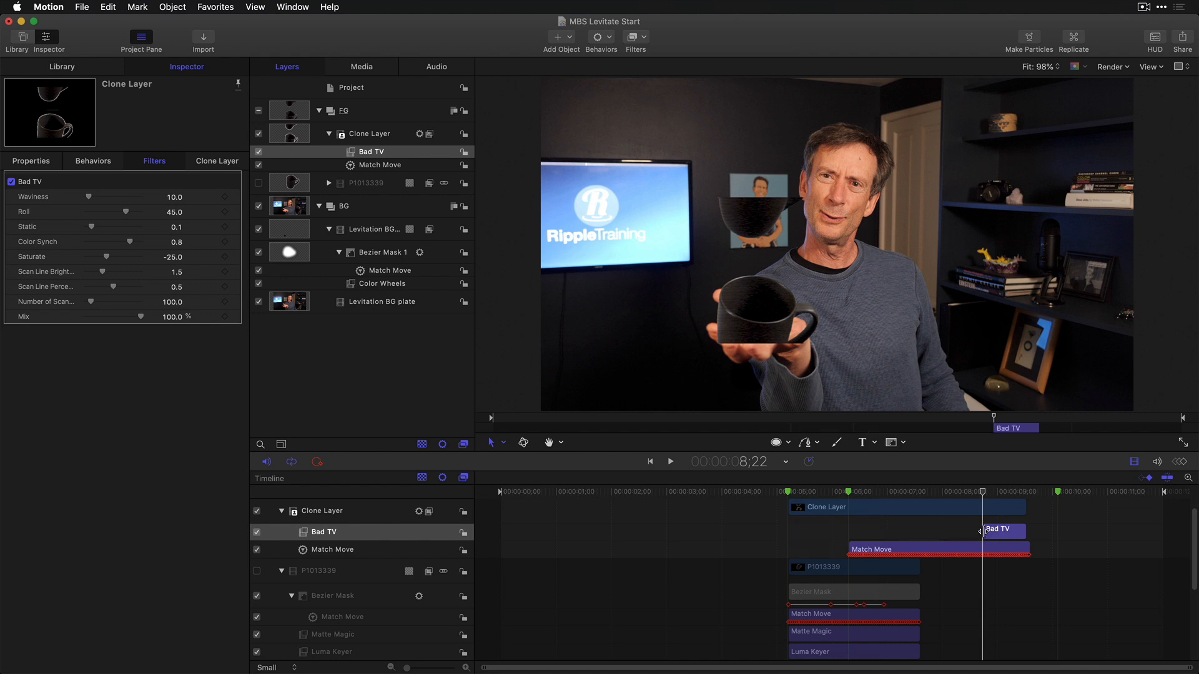
drag(1022, 532, 1030, 532)
- Around 9;03, set Bad TV's Waviness to 200, Roll to -100, Saturate to 30, Scan Line Brightness to 3.93 and Scan Line Percentage to 0.79
key(space)
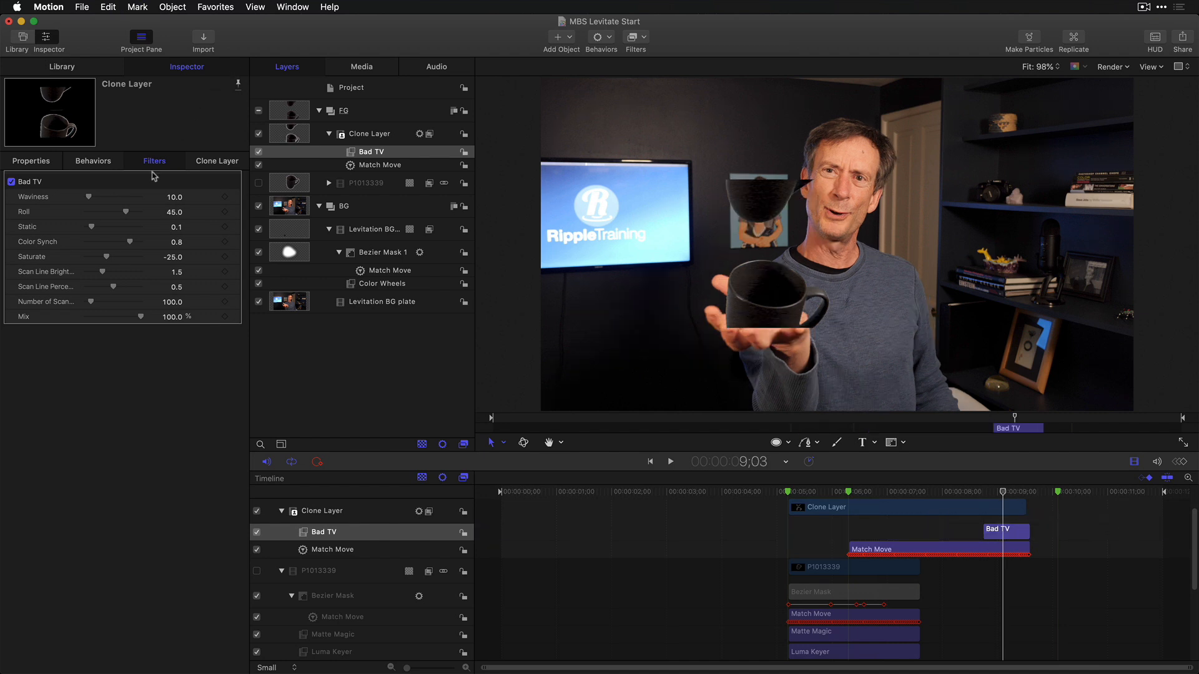
mouse_move(97, 212)
mouse_down()
mouse_move(34, 210)
mouse_move(165, 200)
mouse_up()
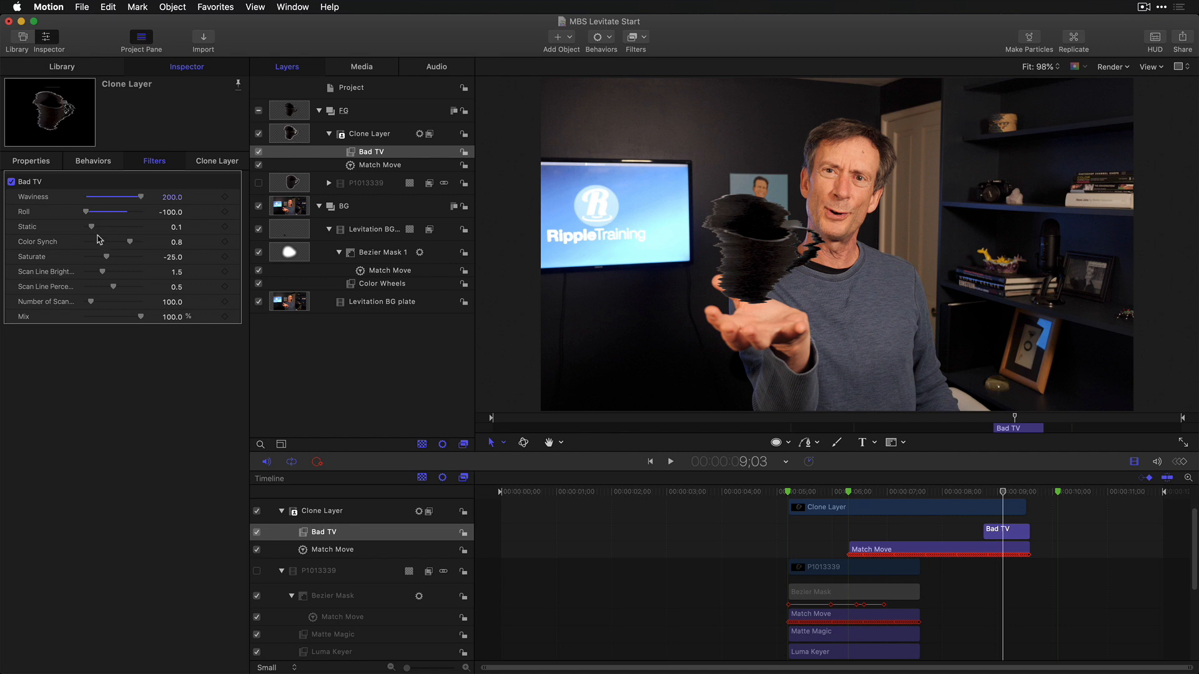
mouse_move(106, 257)
mouse_down()
mouse_move(128, 262)
mouse_move(108, 276)
mouse_move(131, 278)
mouse_move(101, 287)
mouse_move(129, 287)
mouse_up()
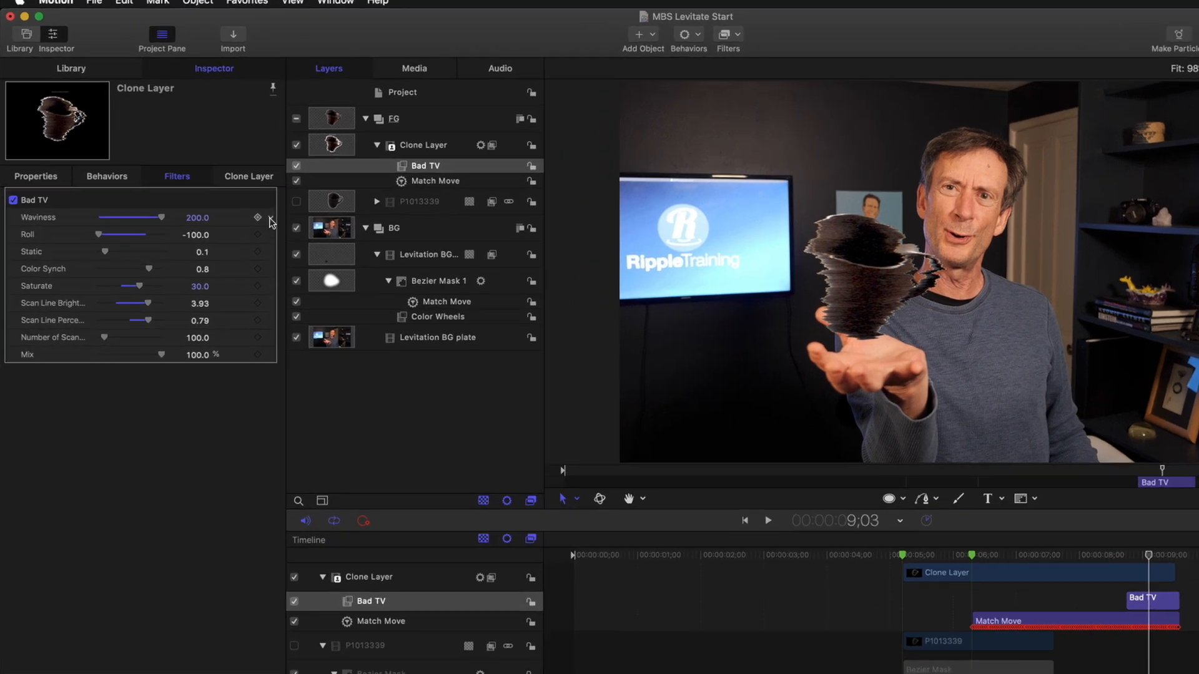
- Add a Wriggle parameter behavior to the Bad TV filter's Waviness and set its Apply Mode to Subtract
click(238, 200)
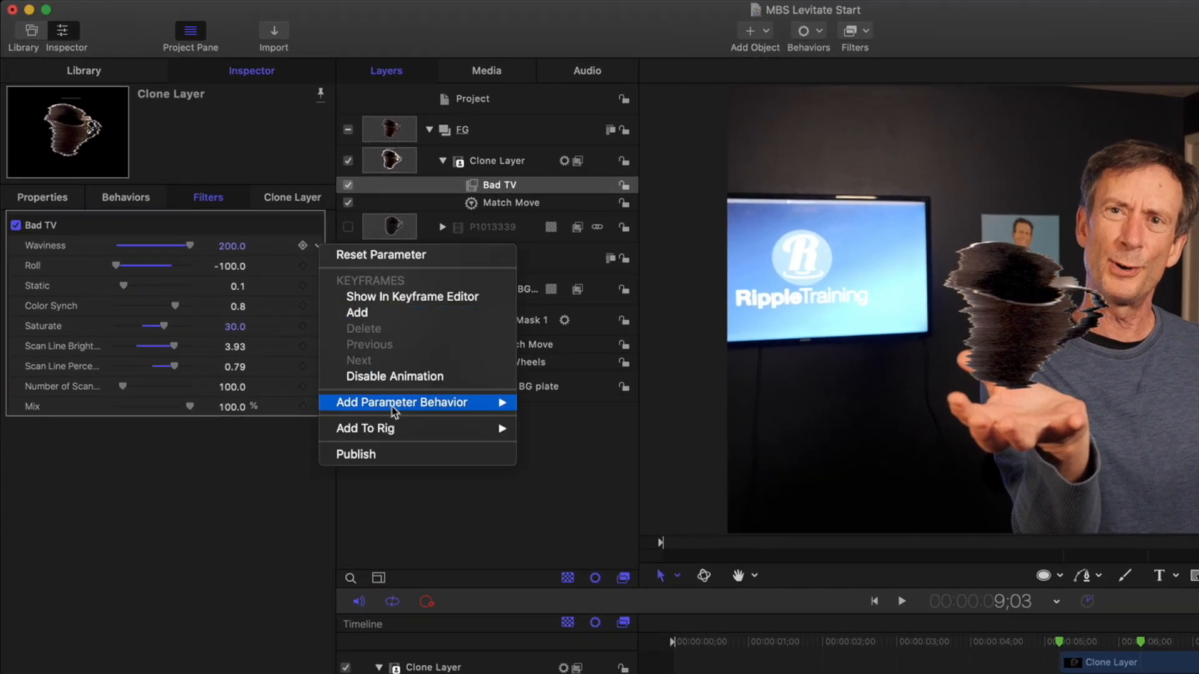
mouse_move(391, 409)
click(564, 658)
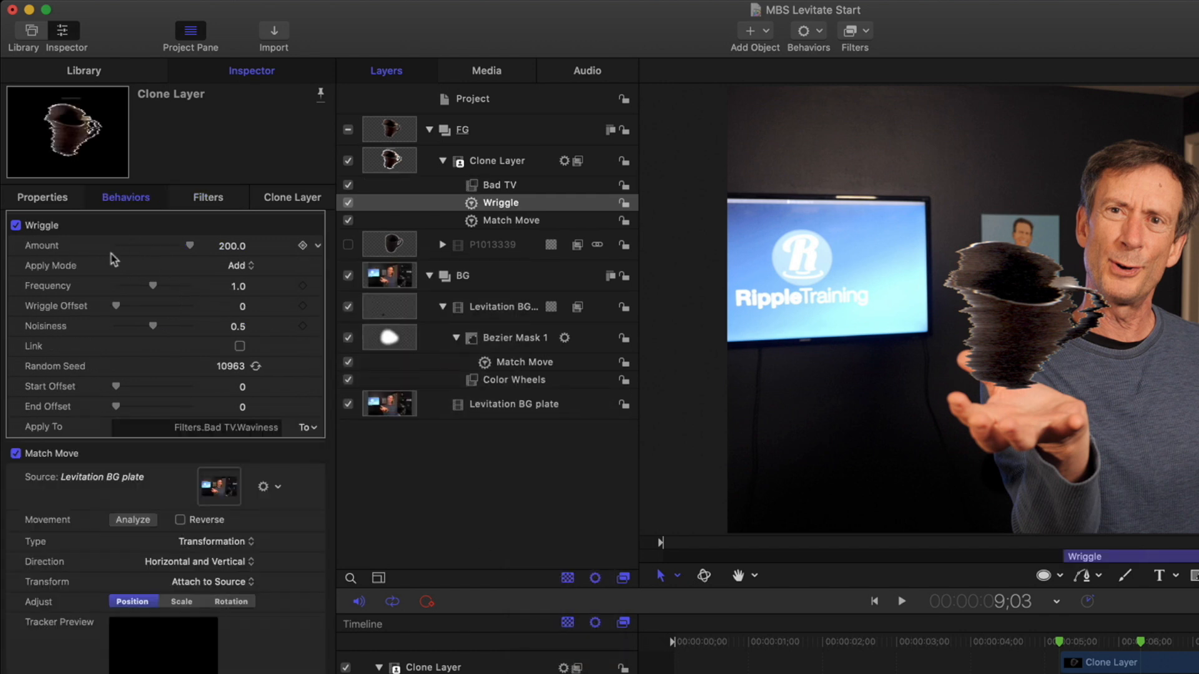
click(231, 269)
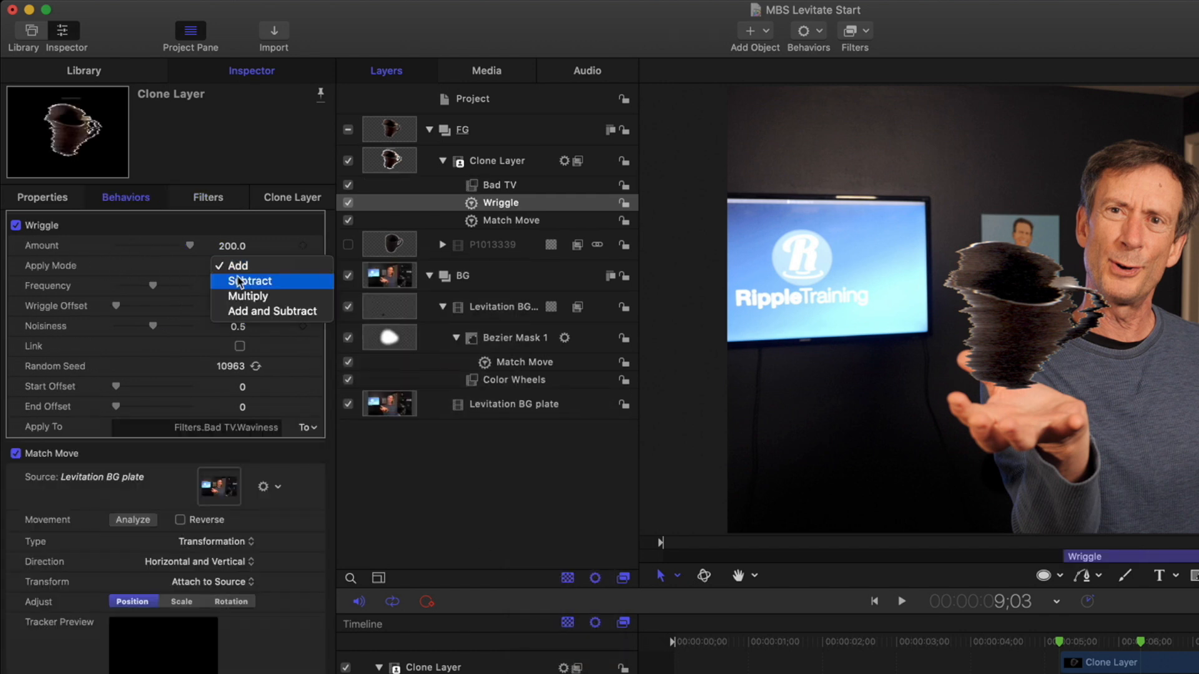
click(240, 282)
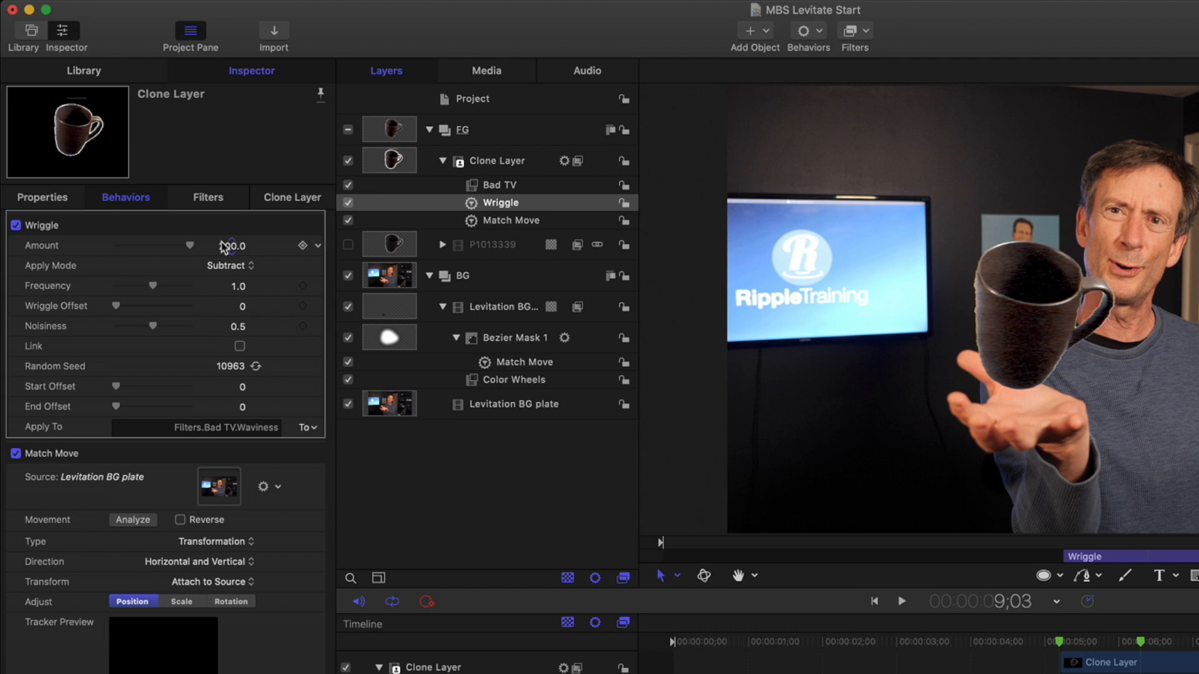
- Set the Wriggle behavior's Amount to 100, Noisiness to 0.56 and Frequency to 2.0
click(231, 247)
text(100)
key(Return)
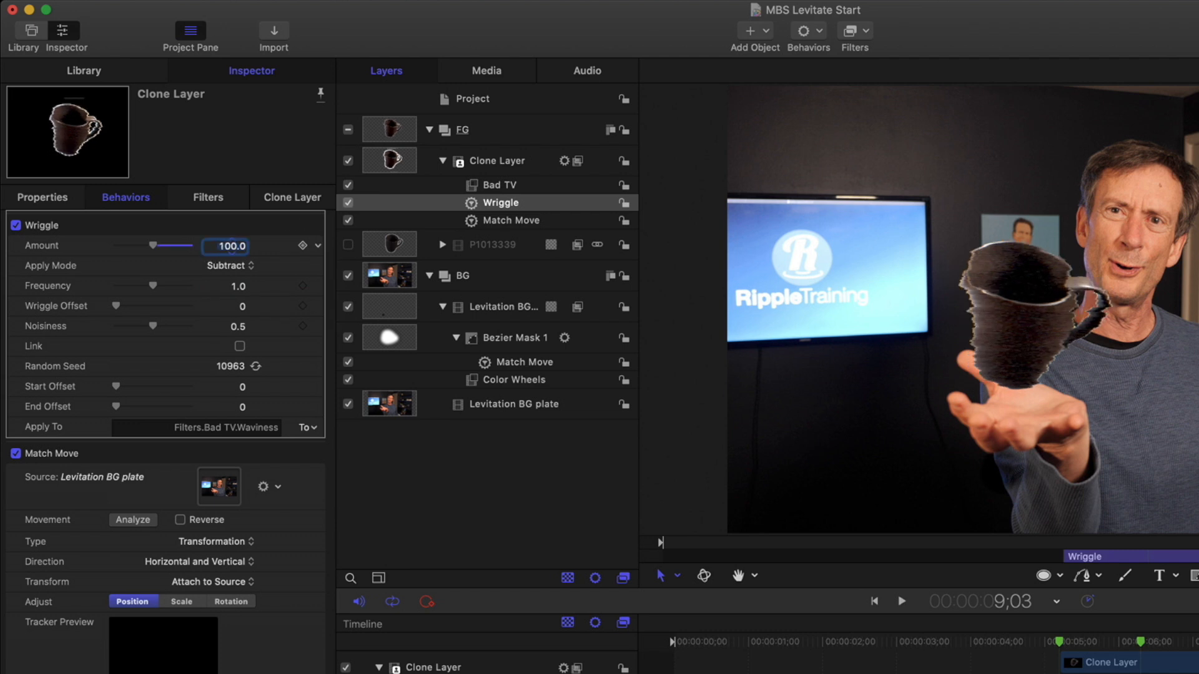
drag(153, 326, 158, 325)
drag(153, 286, 197, 286)
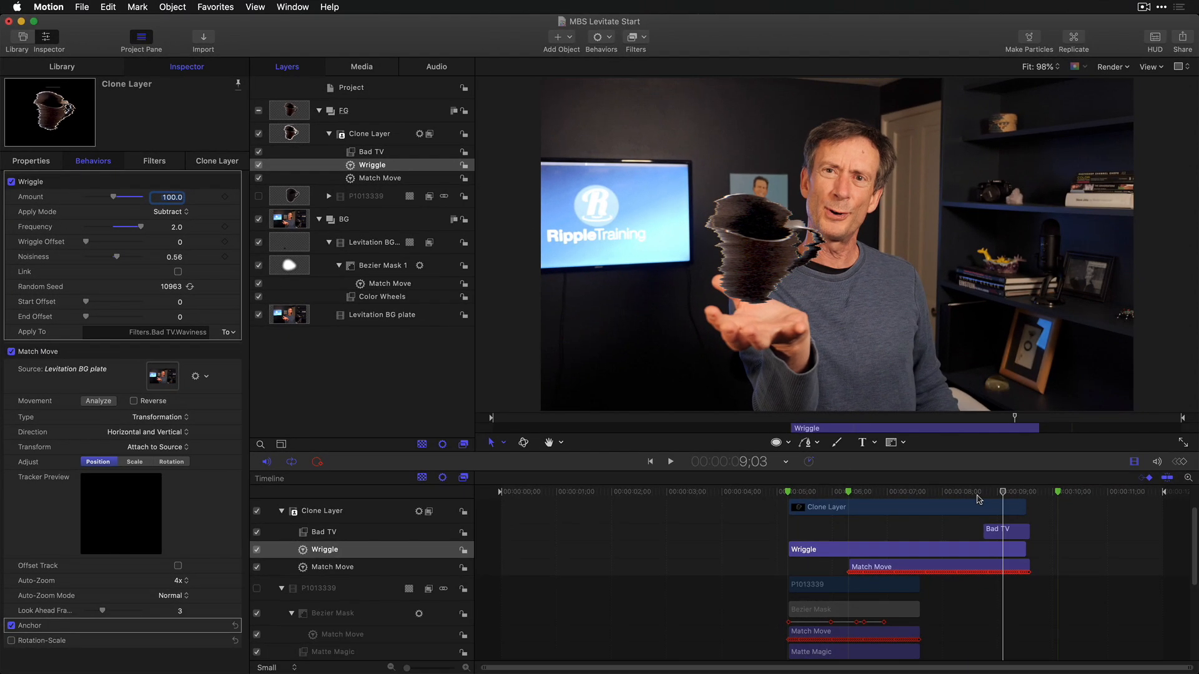
- Play back the mug's distortion effect twice, starting just before the Bad TV filter begins
click(975, 493)
key(space)
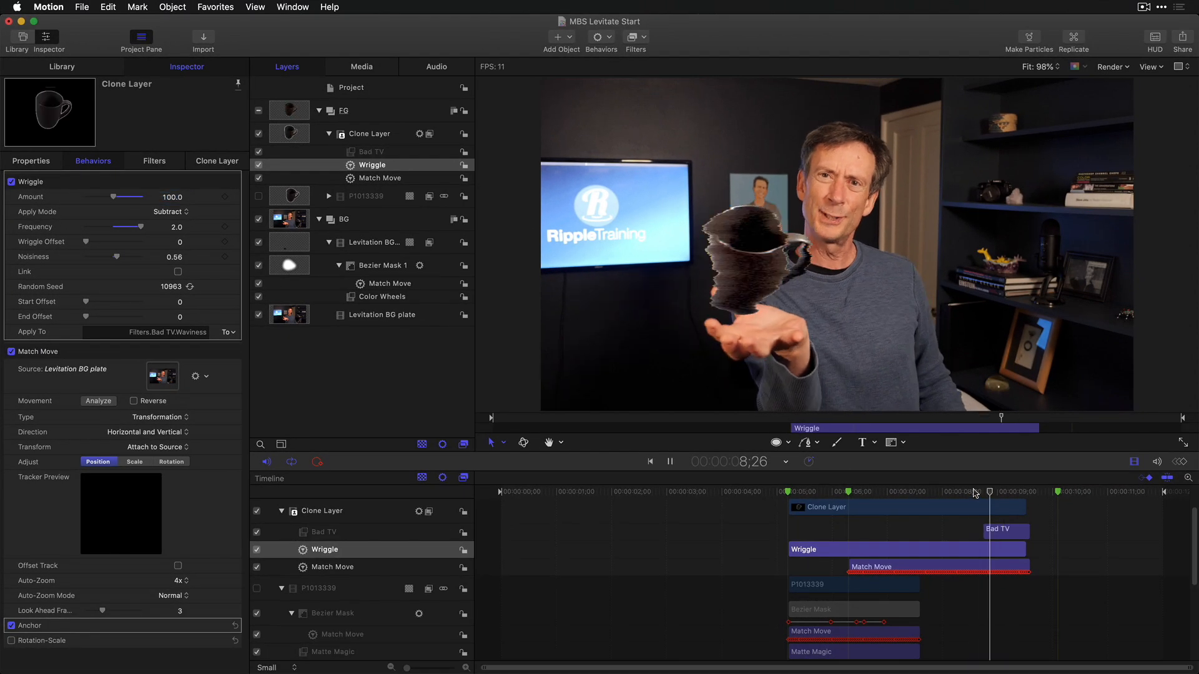
click(975, 494)
key(space)
key(space)
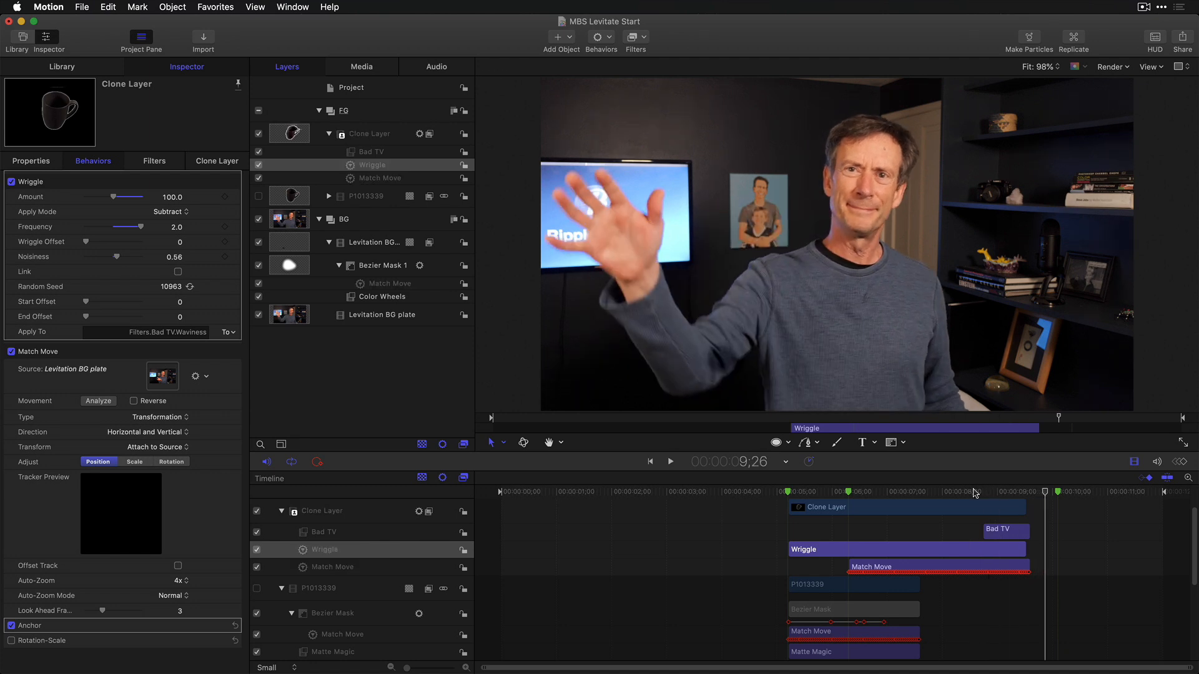
- Hide the BG group at 9;04, then review the movie export's codec and color channel settings and close the dialog without exporting
click(1006, 494)
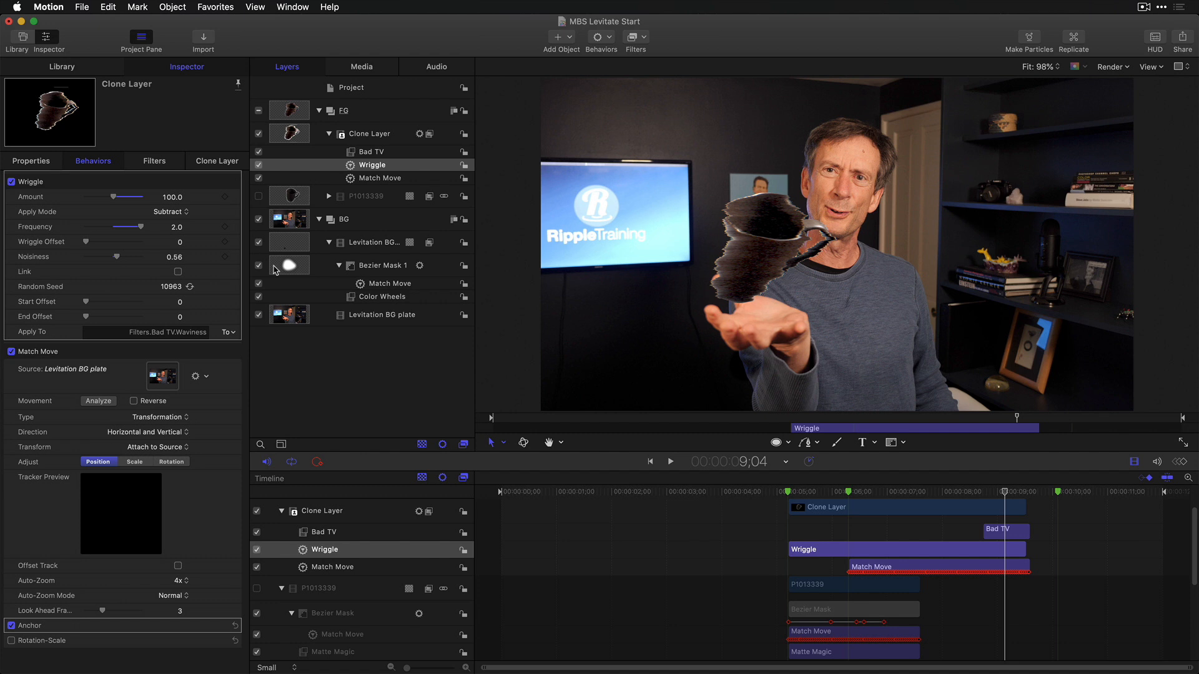
click(258, 219)
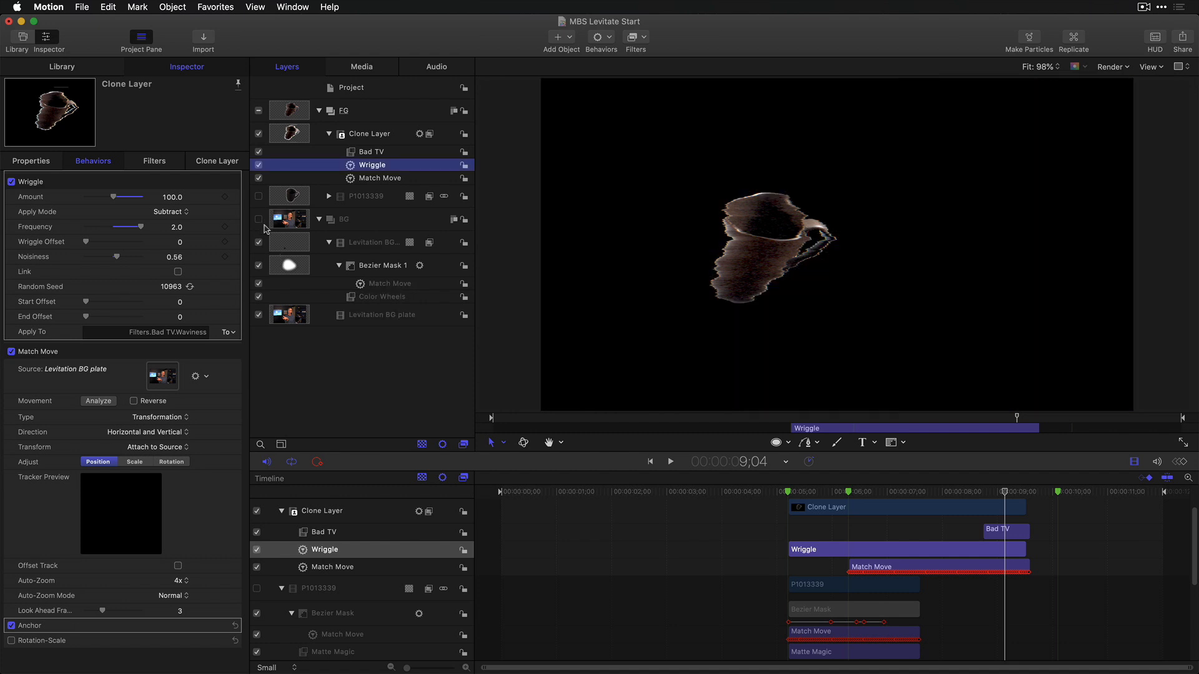
click(1182, 41)
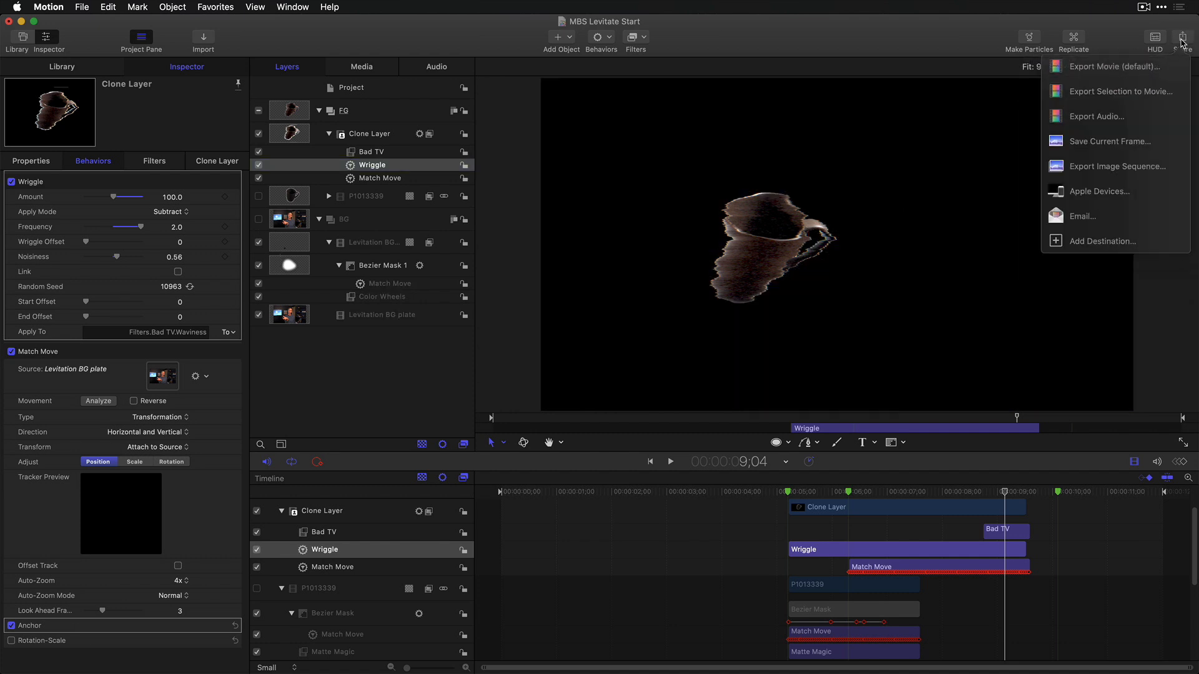
click(1153, 72)
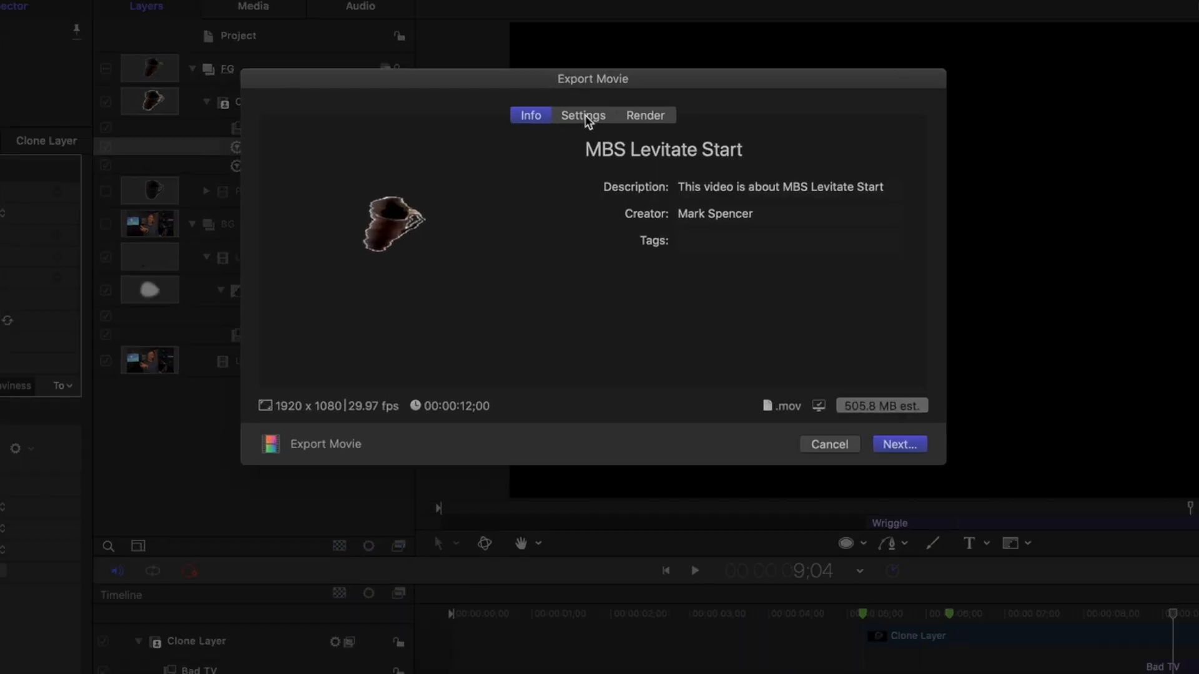
click(592, 141)
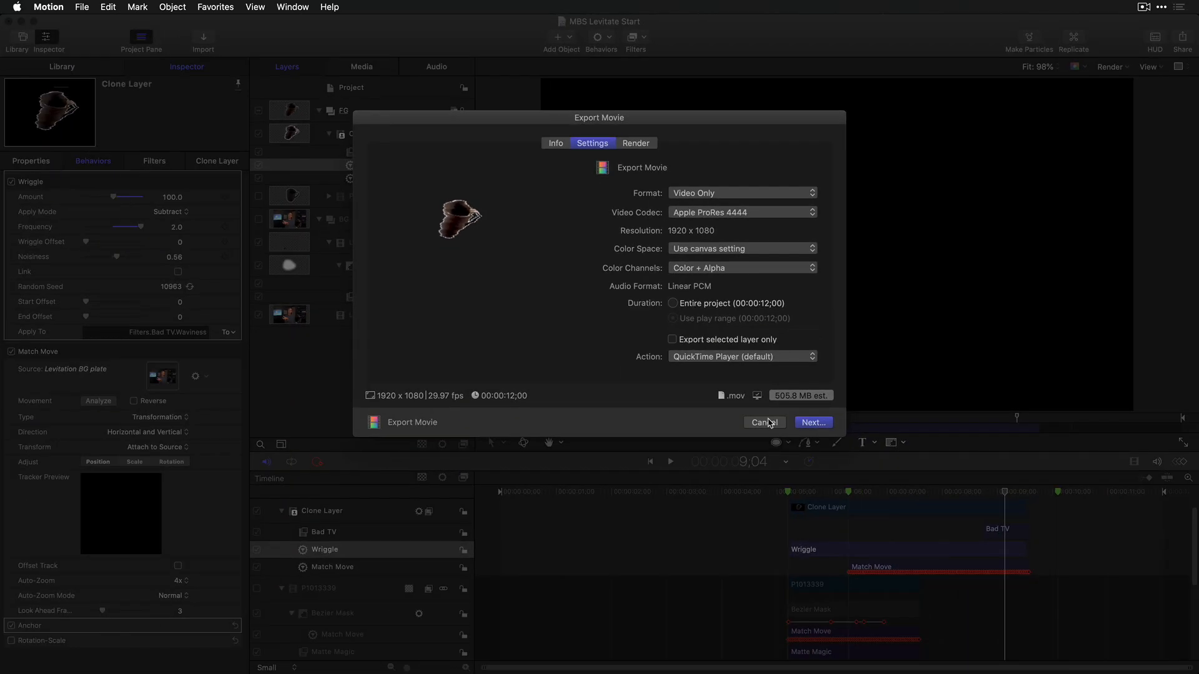
click(764, 423)
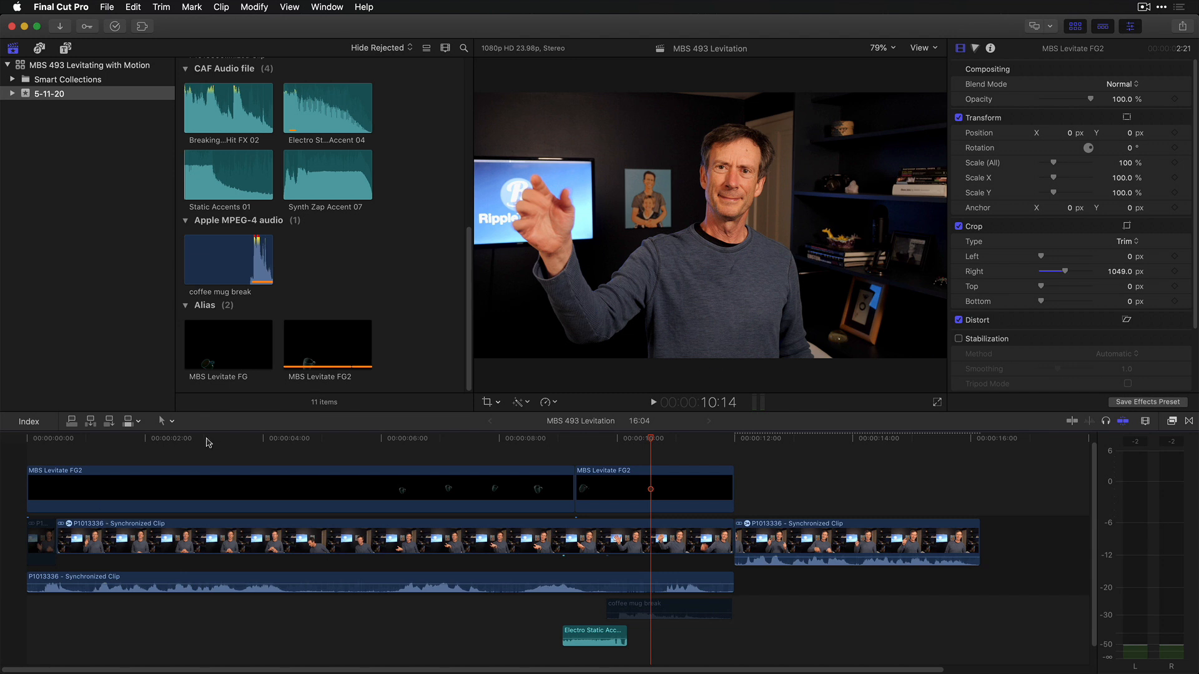
- Switch to Final Cut Pro and play the MBS 493 Levitation timeline from the beginning
click(24, 438)
key(space)
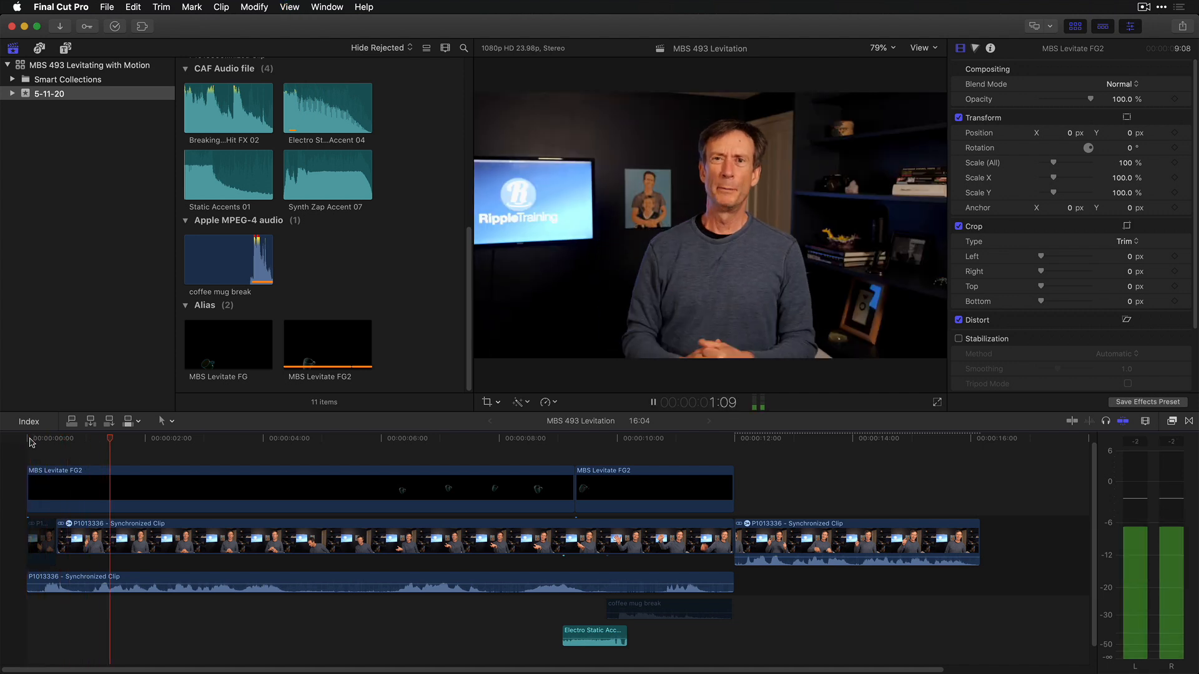